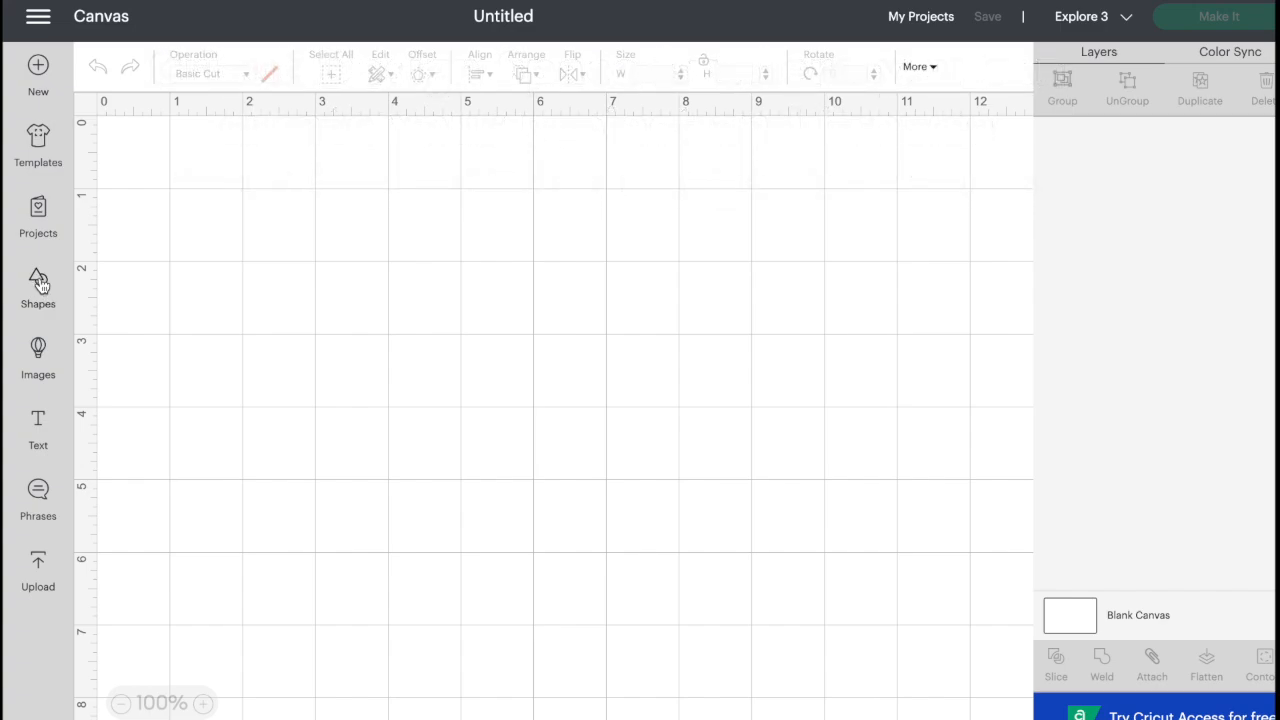
- Insert a basic circle from the free shapes and move it away from the canvas corner
click(39, 283)
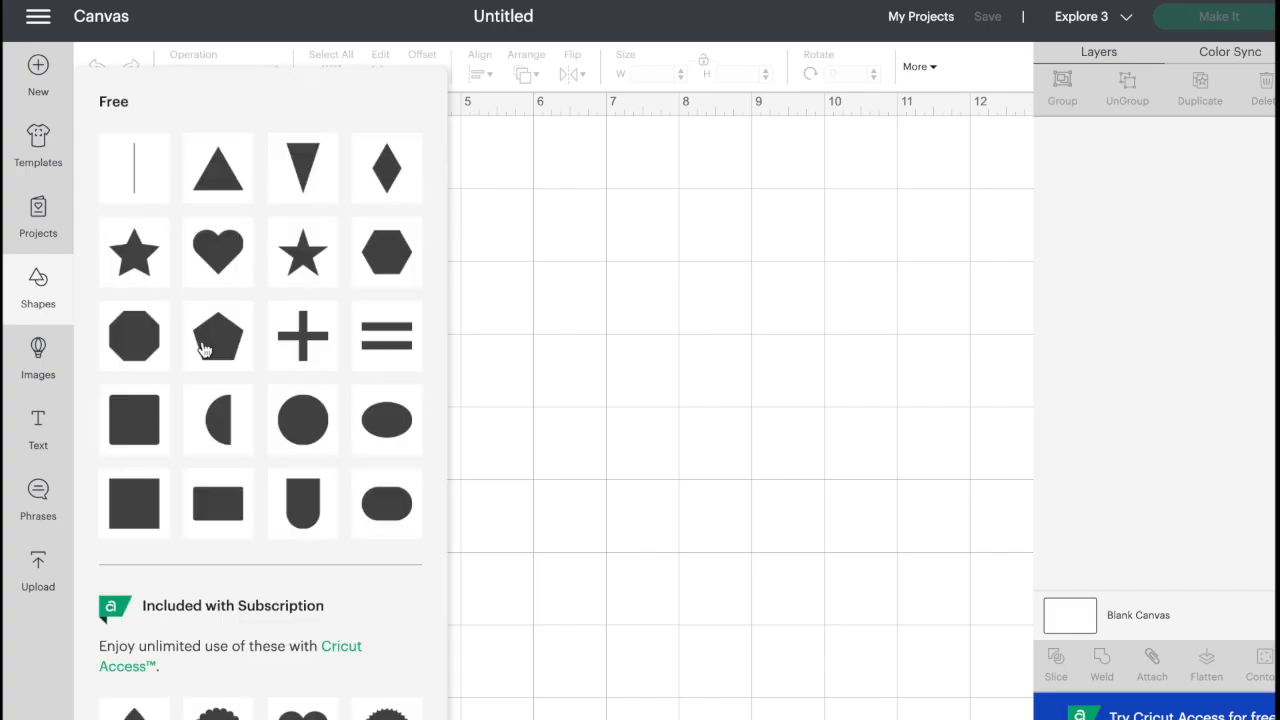
click(303, 422)
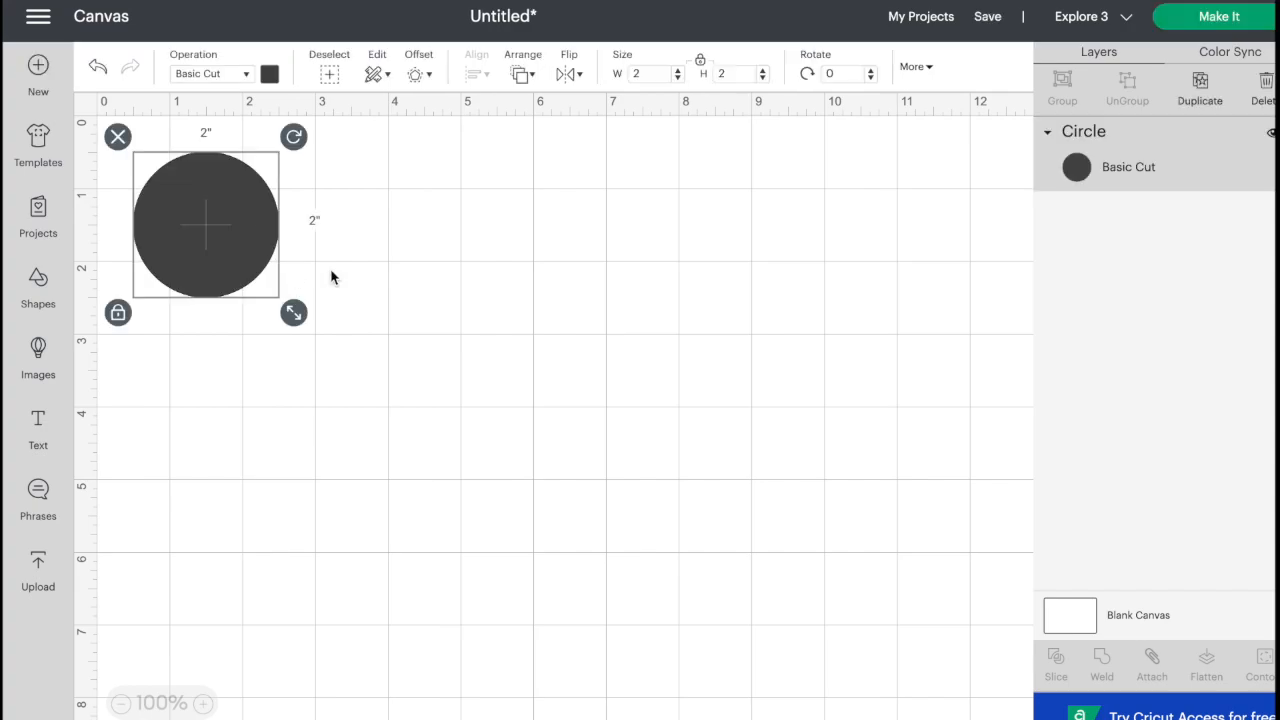
drag(257, 235, 470, 351)
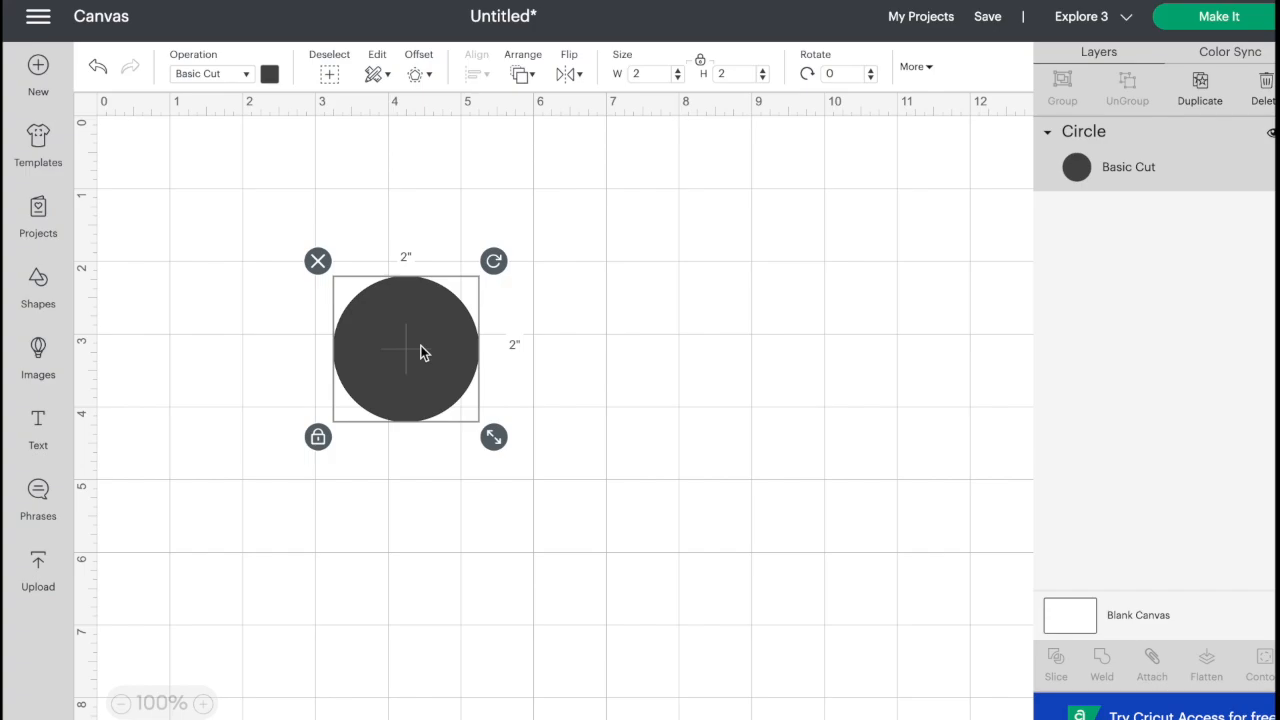
- Set the circle's width and height to 13 inches and reposition it so the whole shape fits in view
click(646, 75)
key(BackSpace)
text(13)
key(Tab)
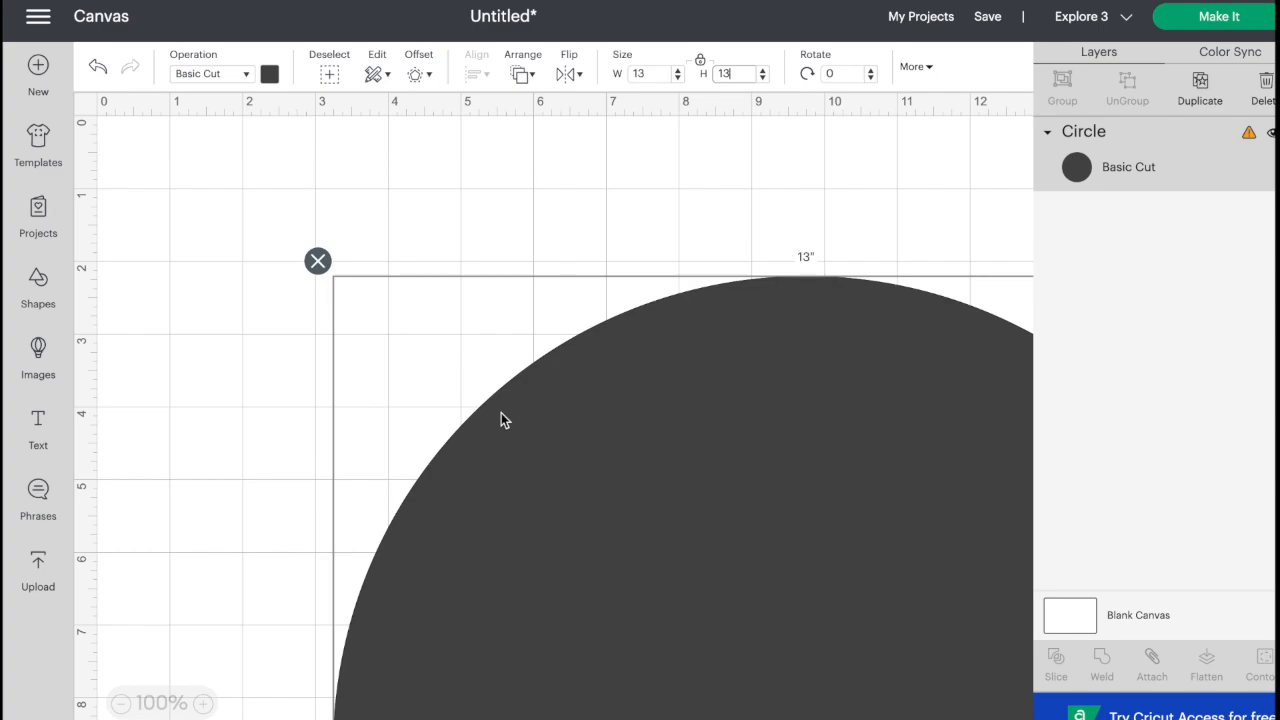
click(121, 704)
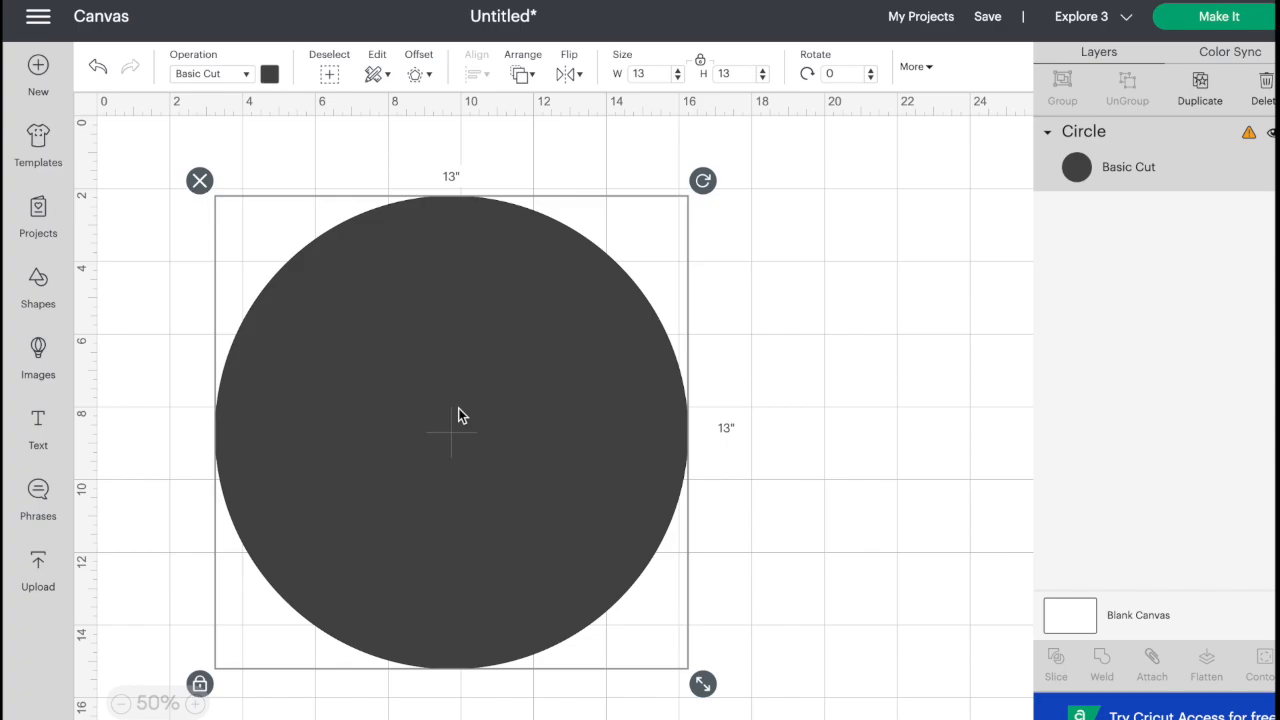
drag(458, 408, 541, 342)
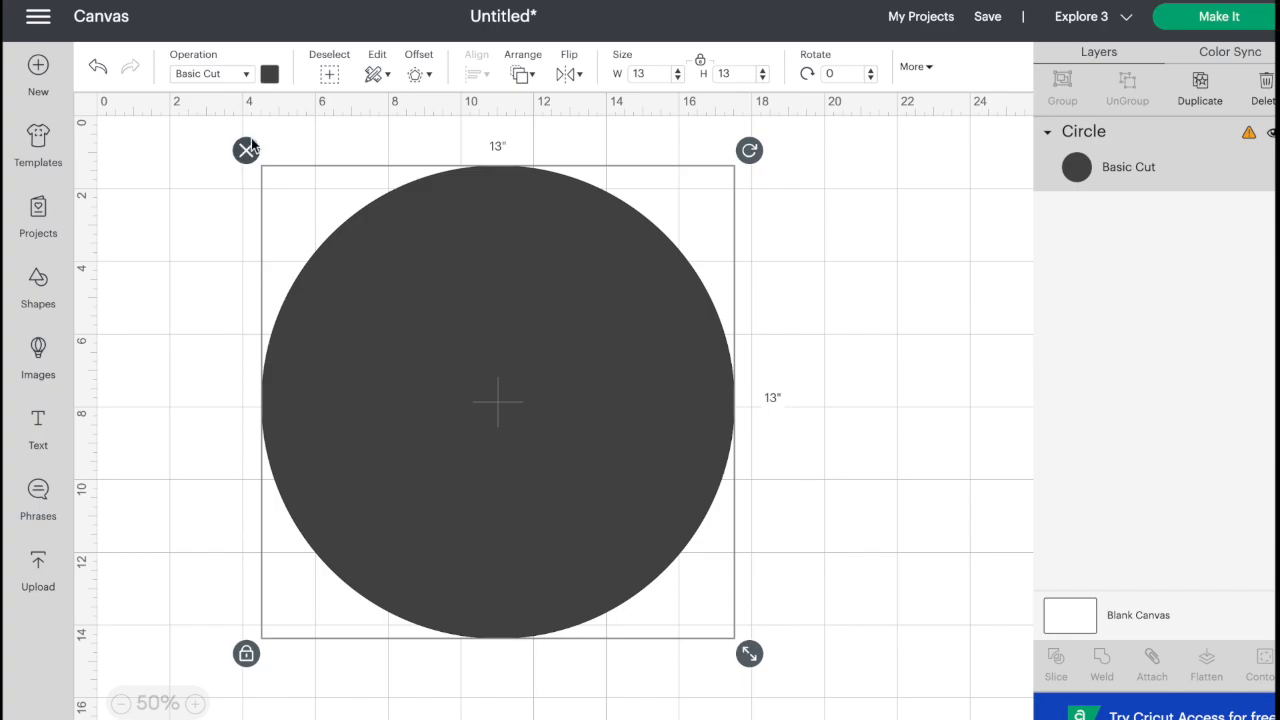
- Change the circle's material color to light orange and deselect it
click(268, 76)
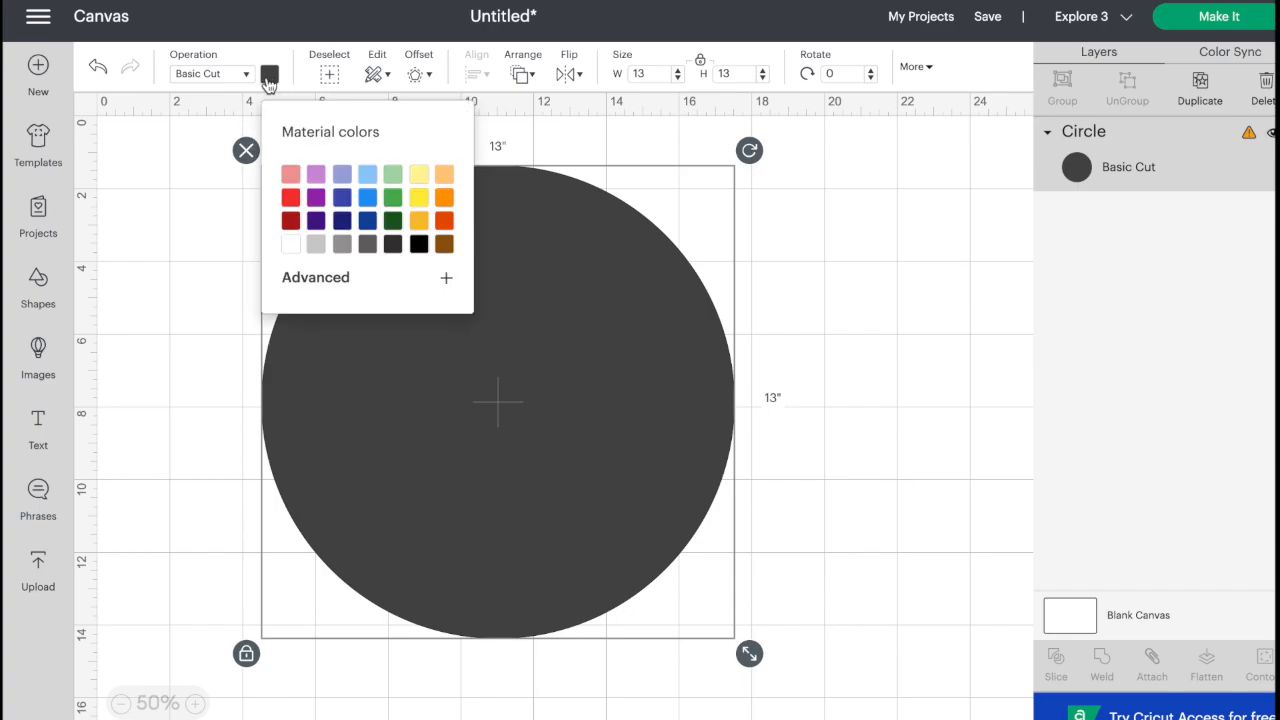
click(445, 176)
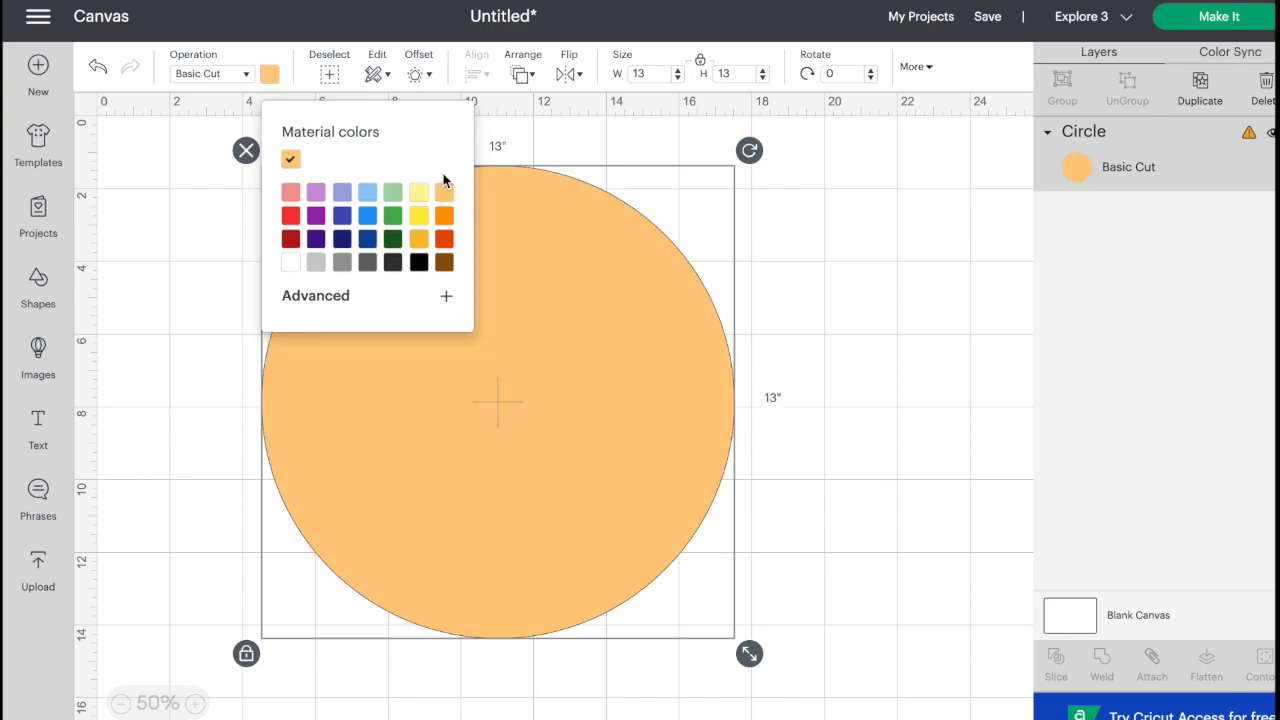
click(815, 281)
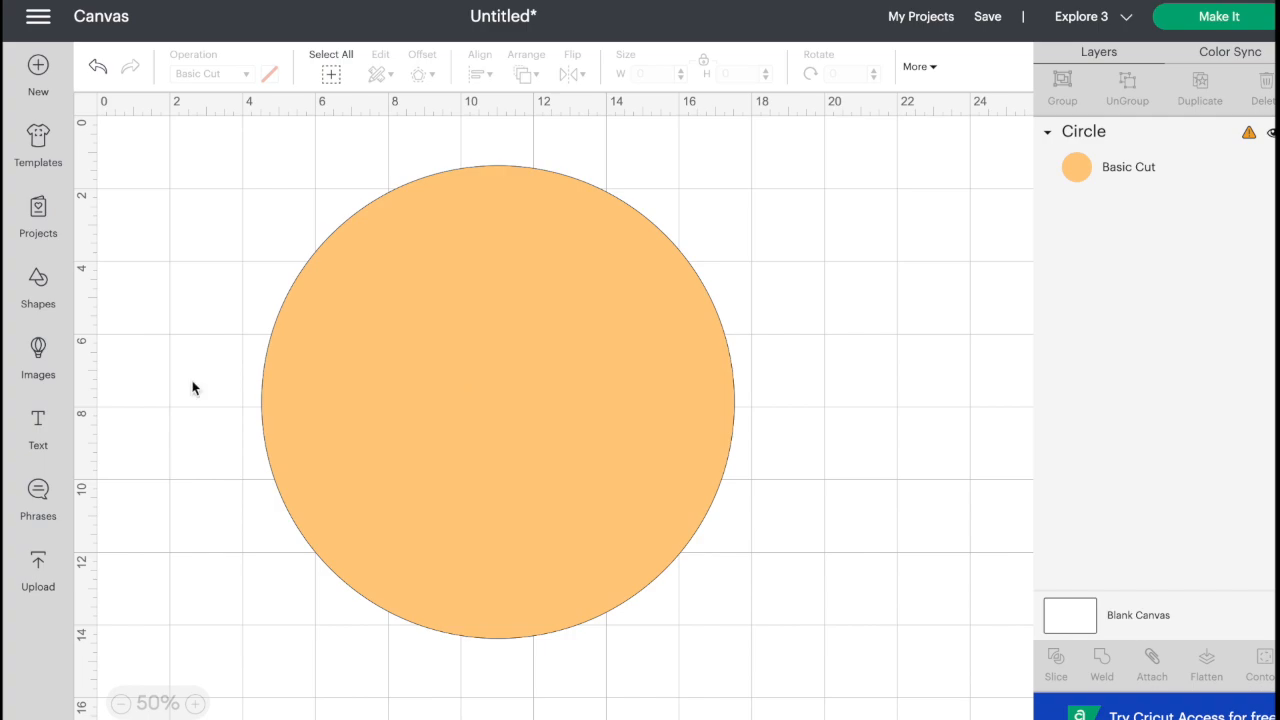
- Add a new text object and place it over the upper half of the orange circle
click(40, 427)
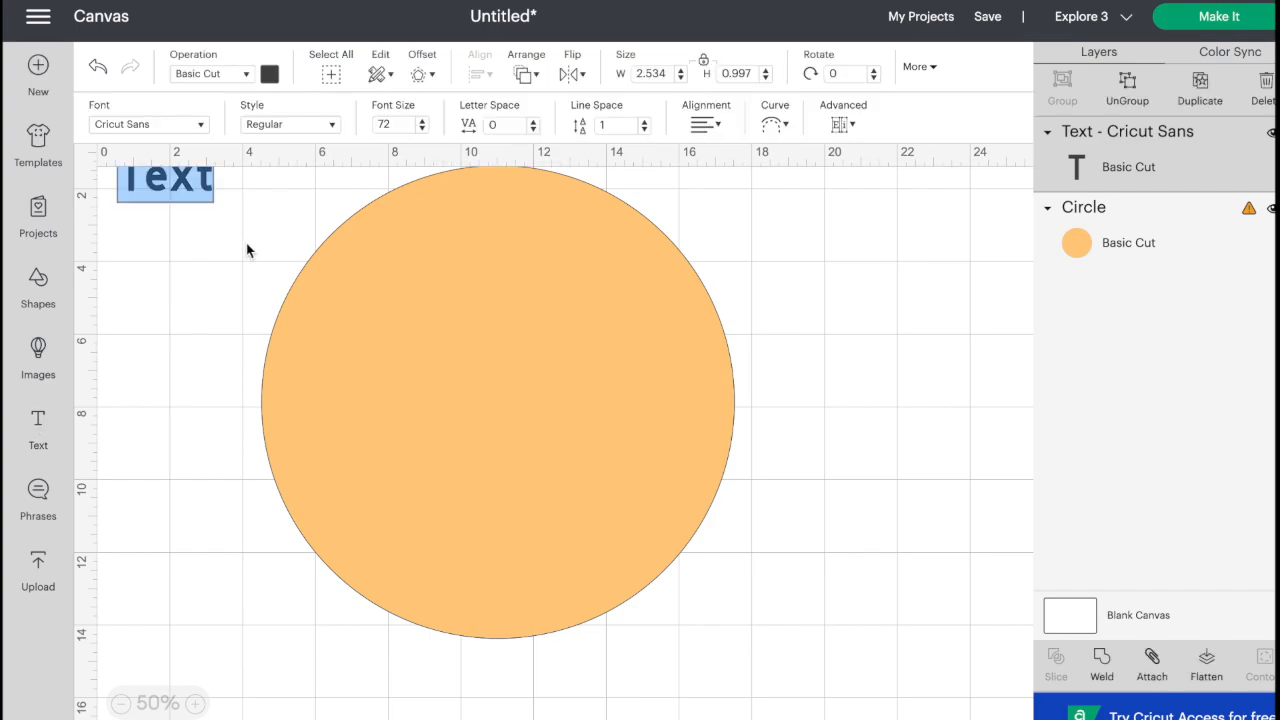
click(199, 217)
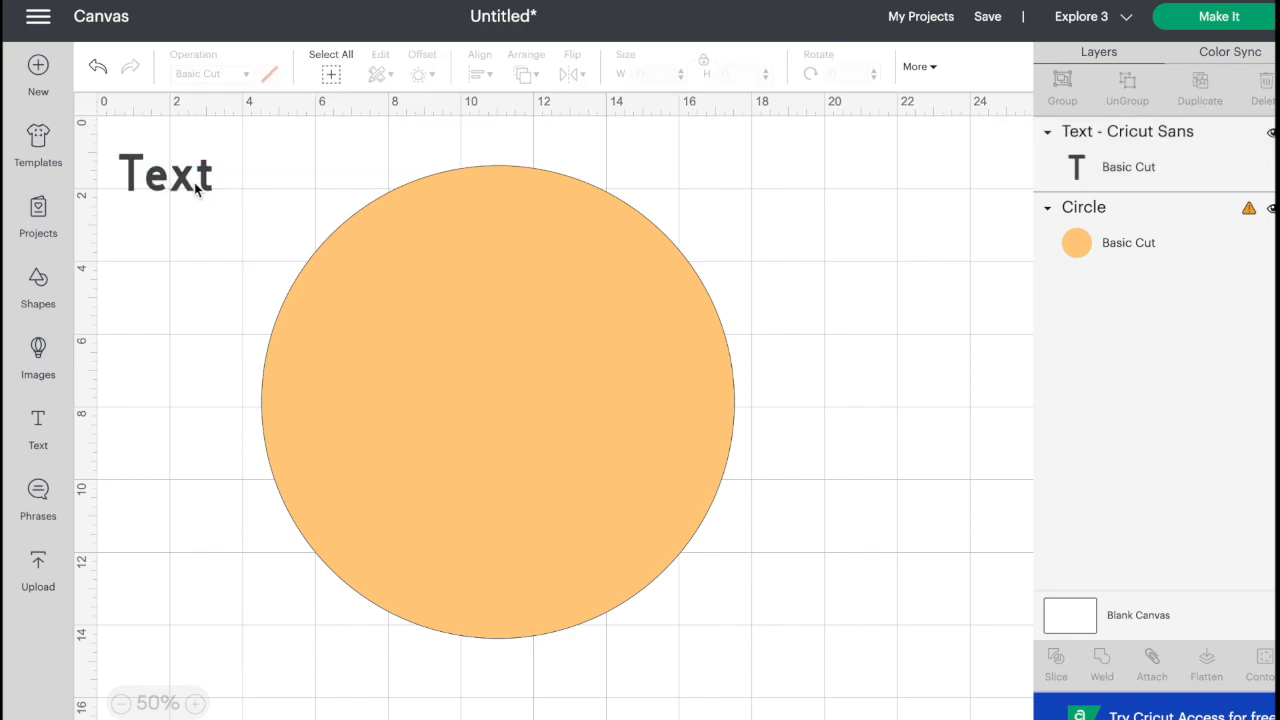
drag(197, 190, 523, 294)
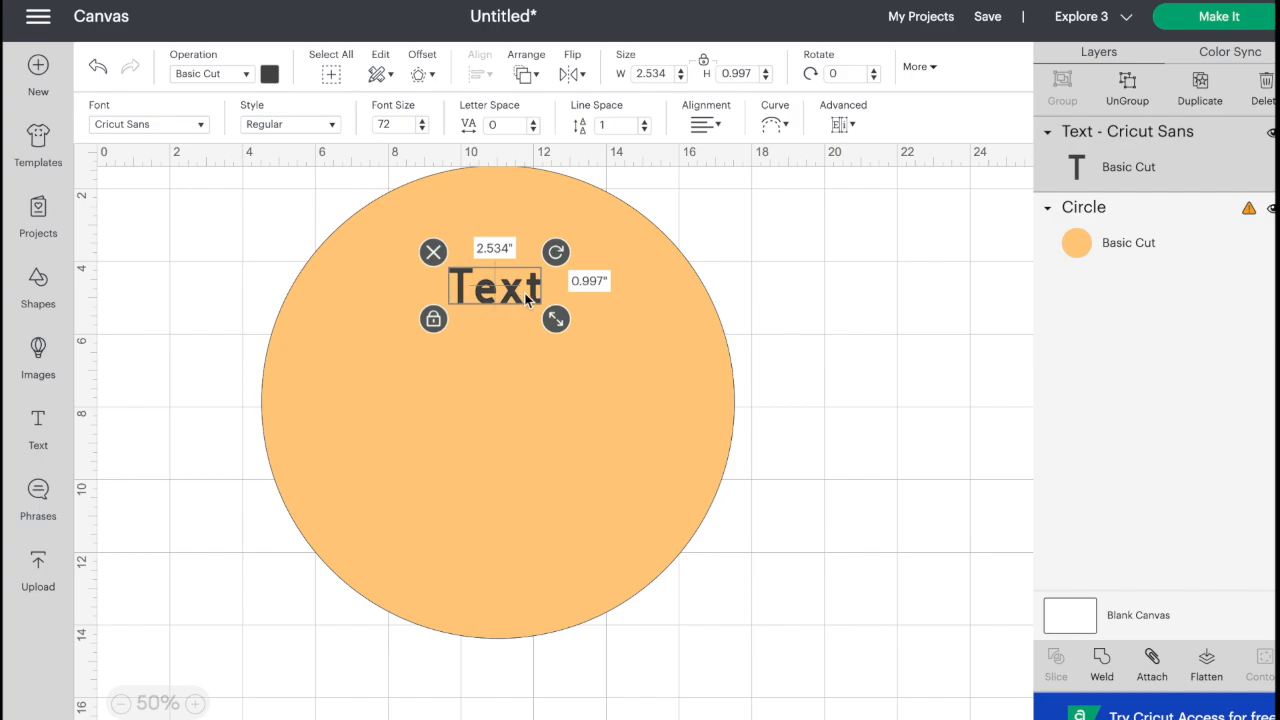
- Replace the placeholder text with "Making a House Our Home", breaking the line before "Our"
double_click(525, 293)
key(ctrl+a)
key(BackSpace)
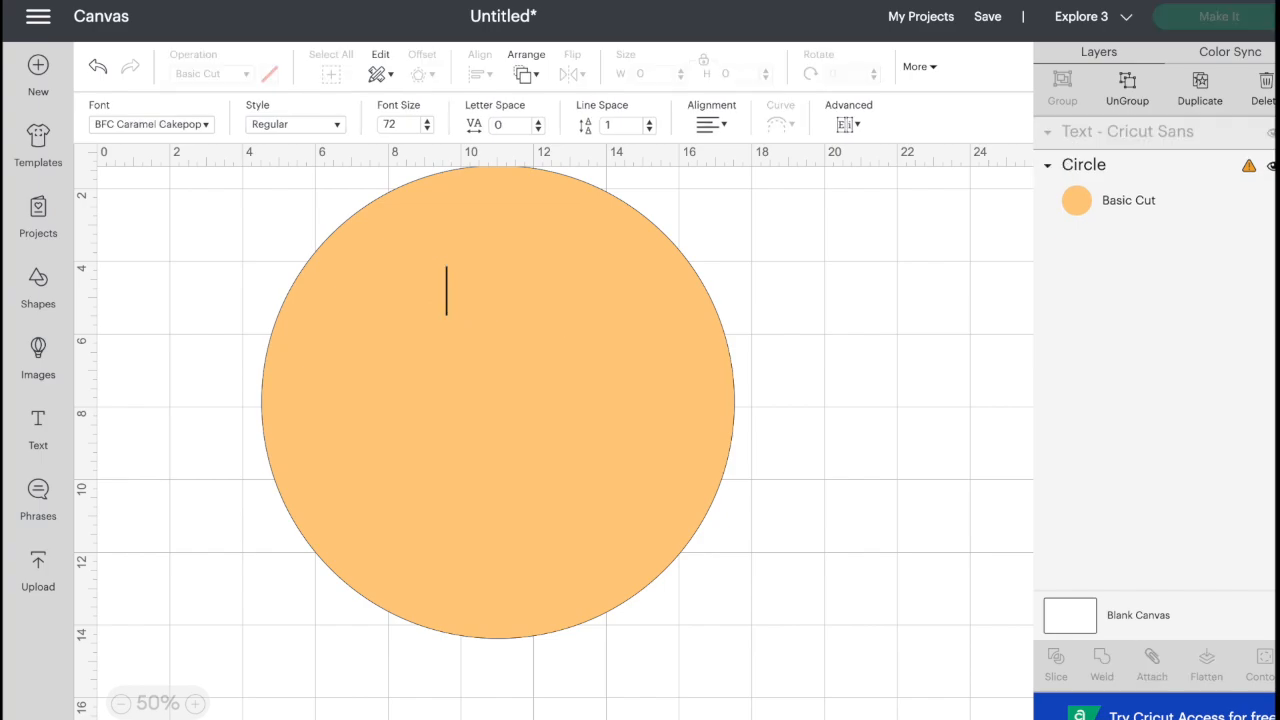
text(Ma)
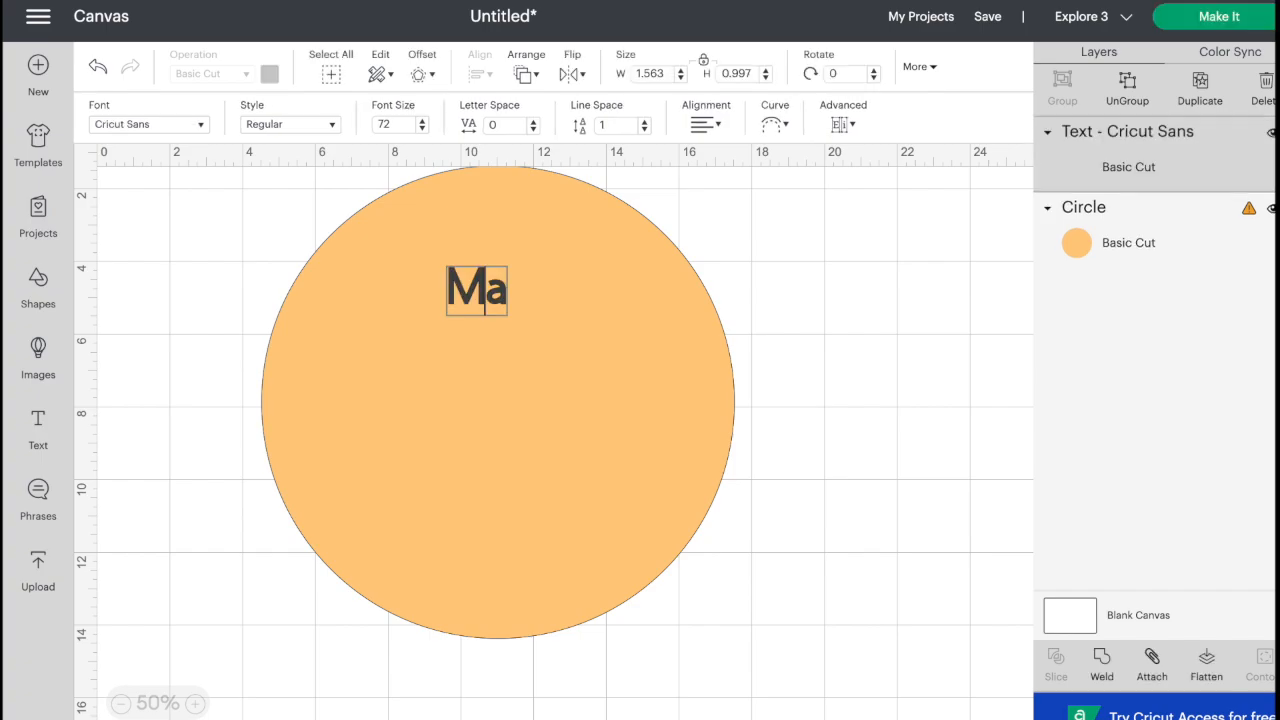
text(king a)
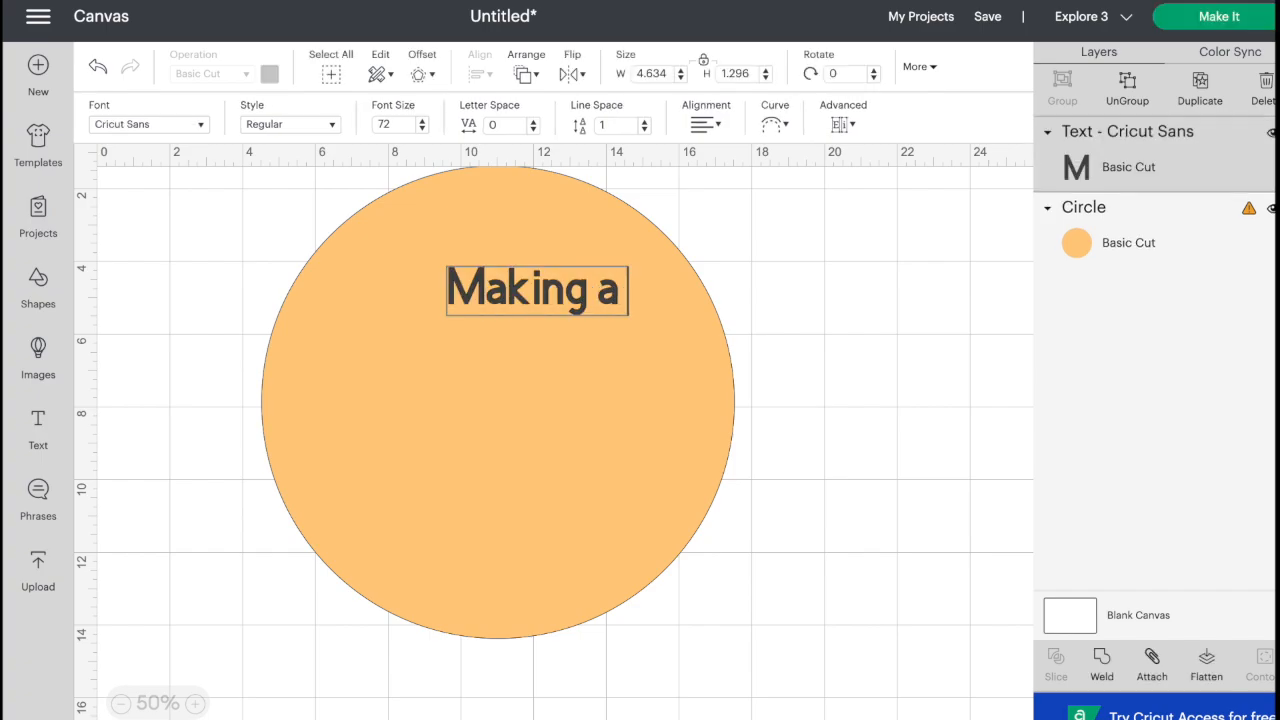
text( House)
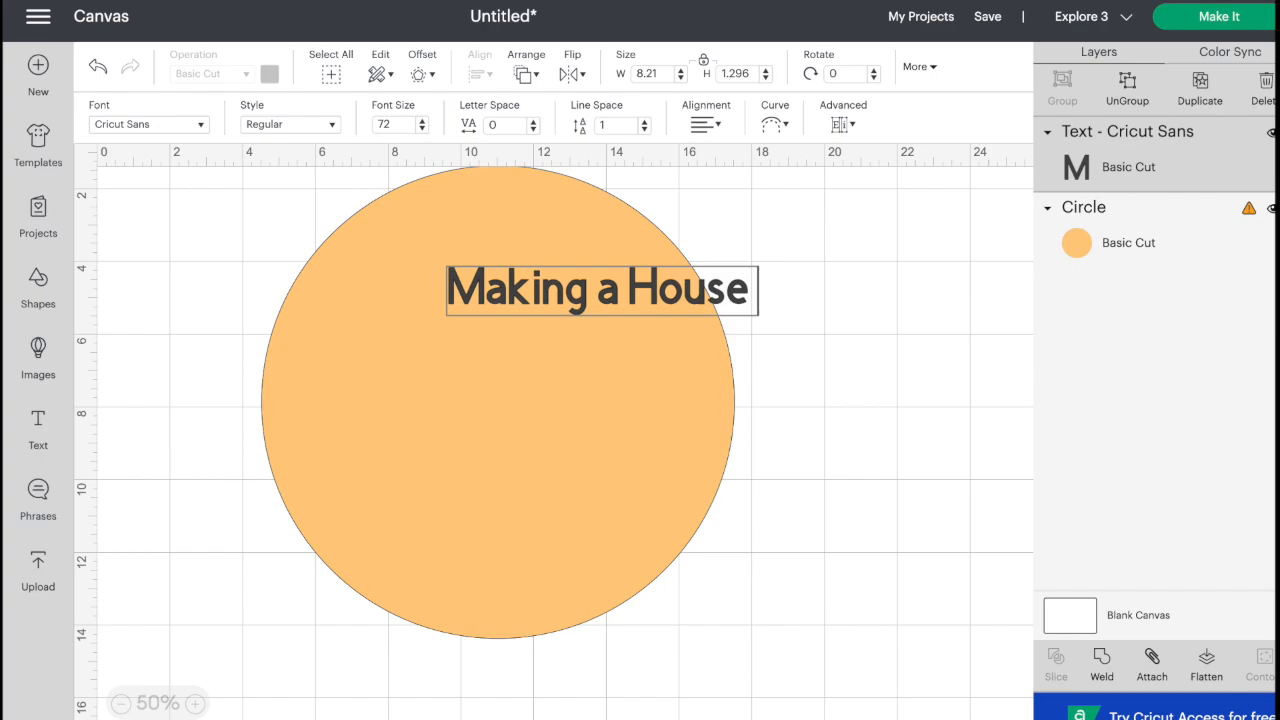
text( Our)
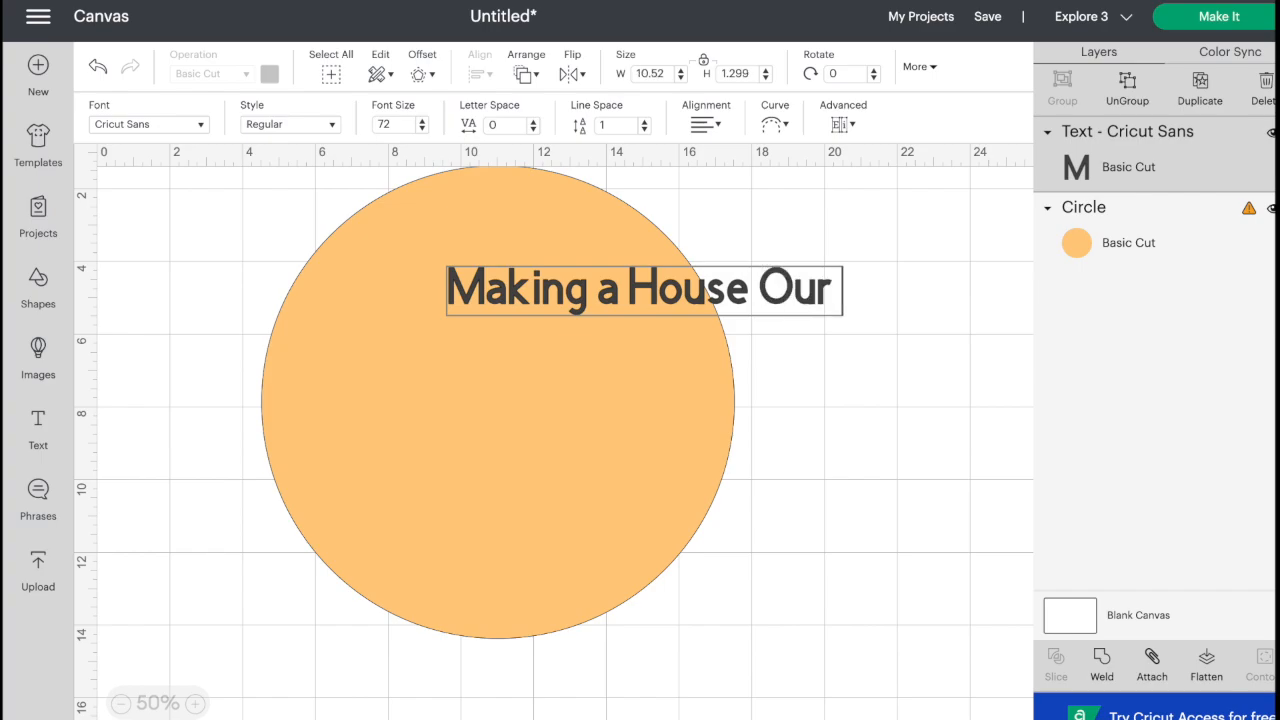
text( Home)
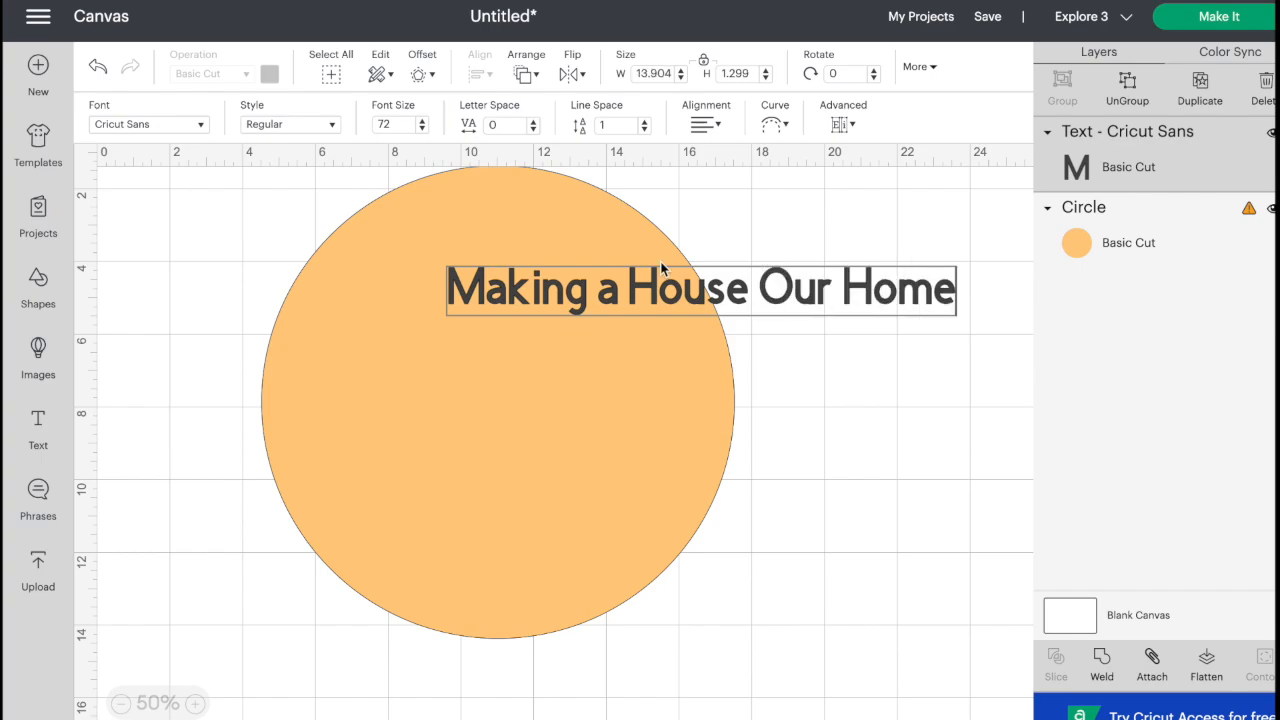
click(762, 287)
key(Return)
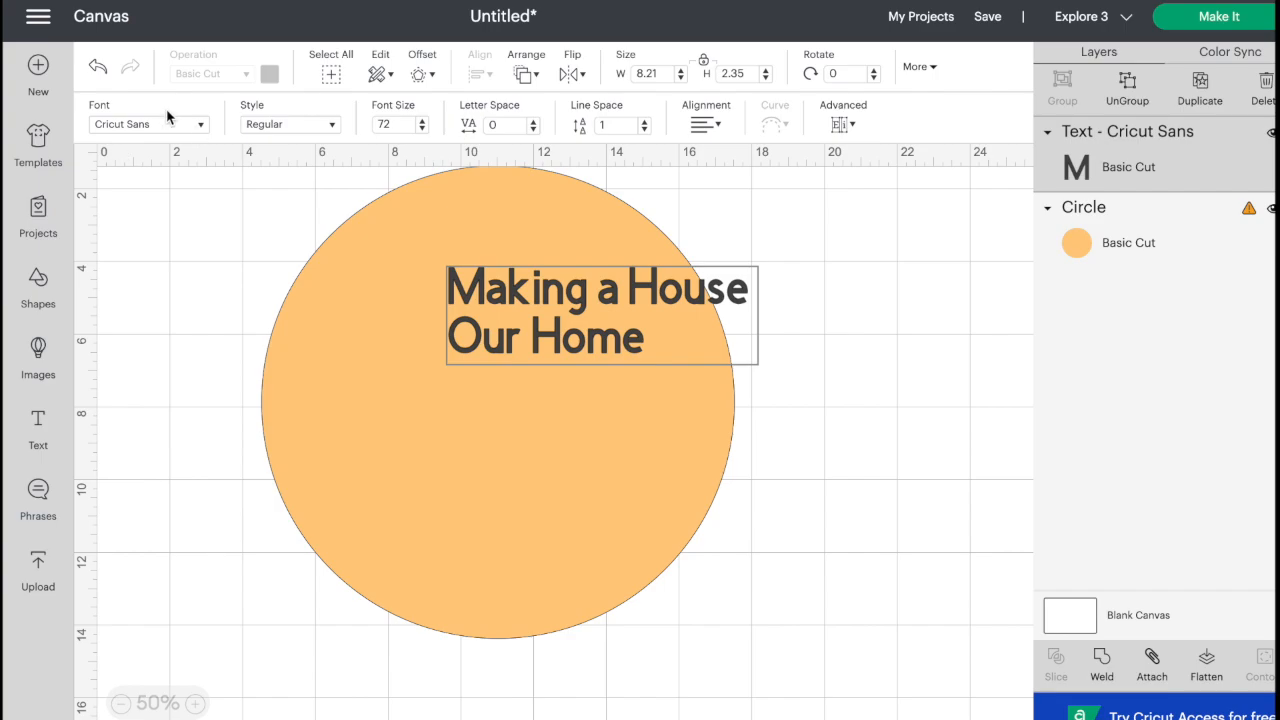
- Browse the Cricut fonts and change the text's font to BFC Caramel Cakepop
click(186, 125)
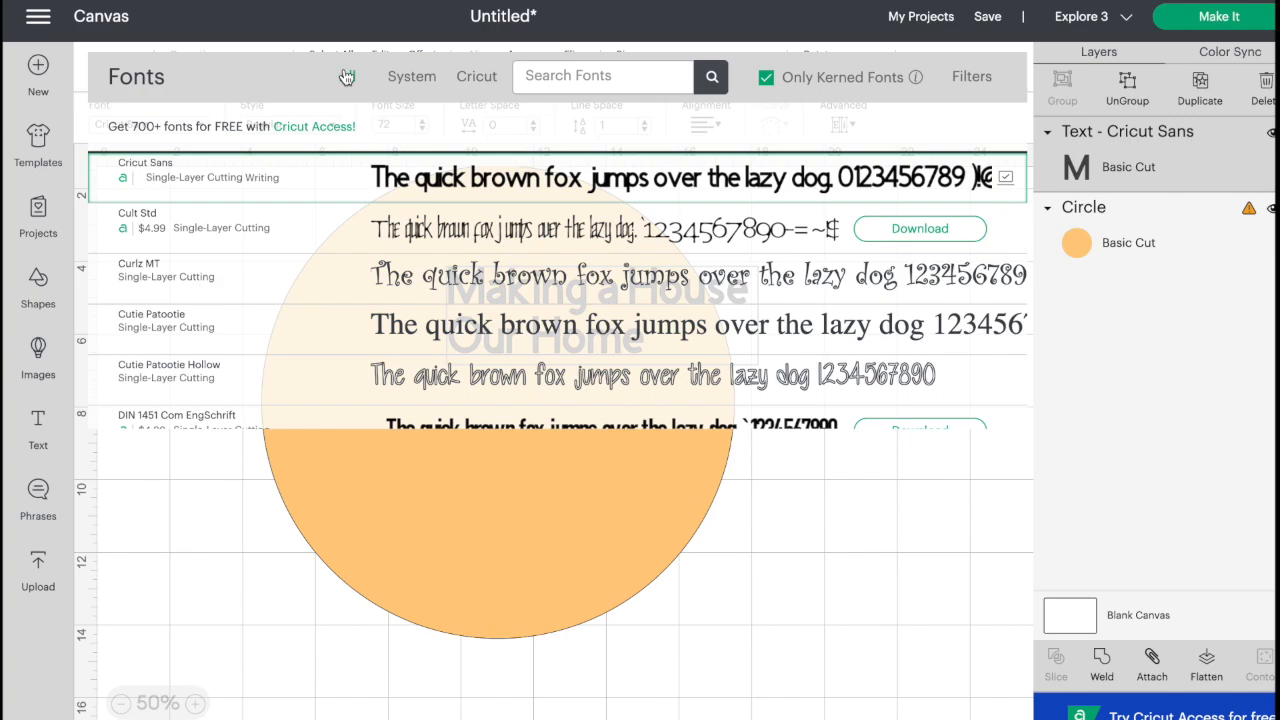
click(477, 80)
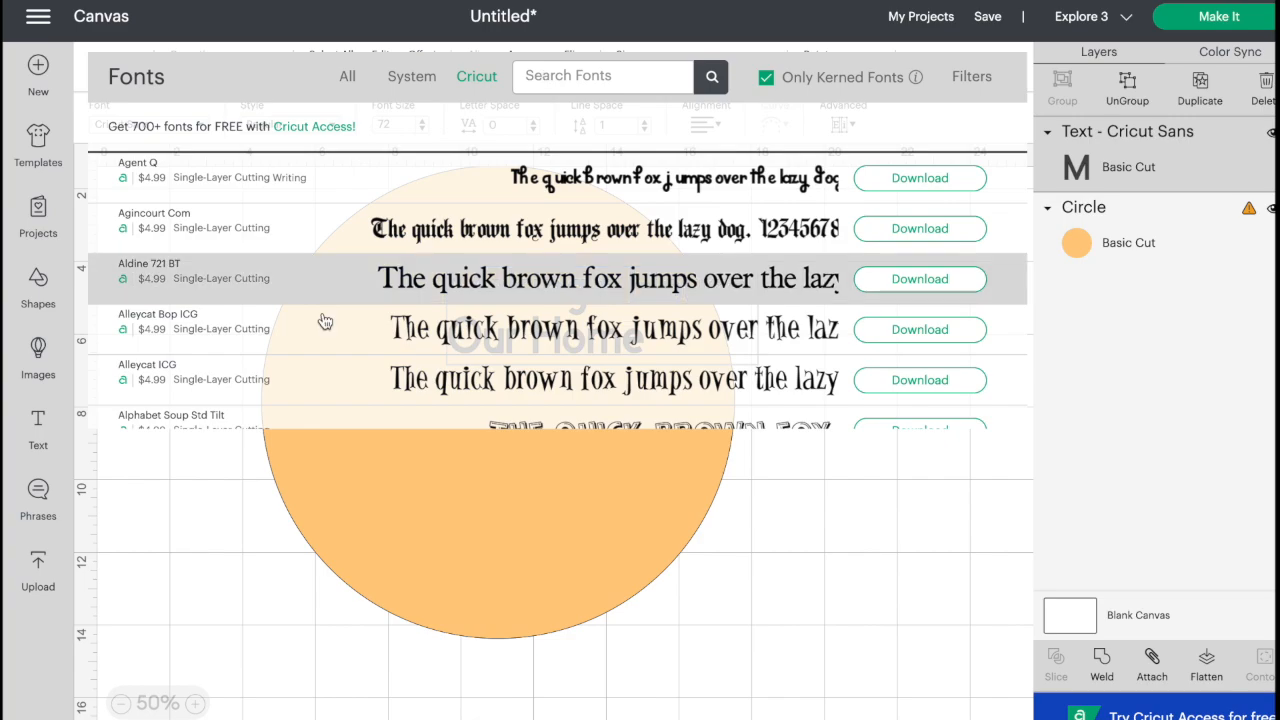
scroll(266, 393, down, 1)
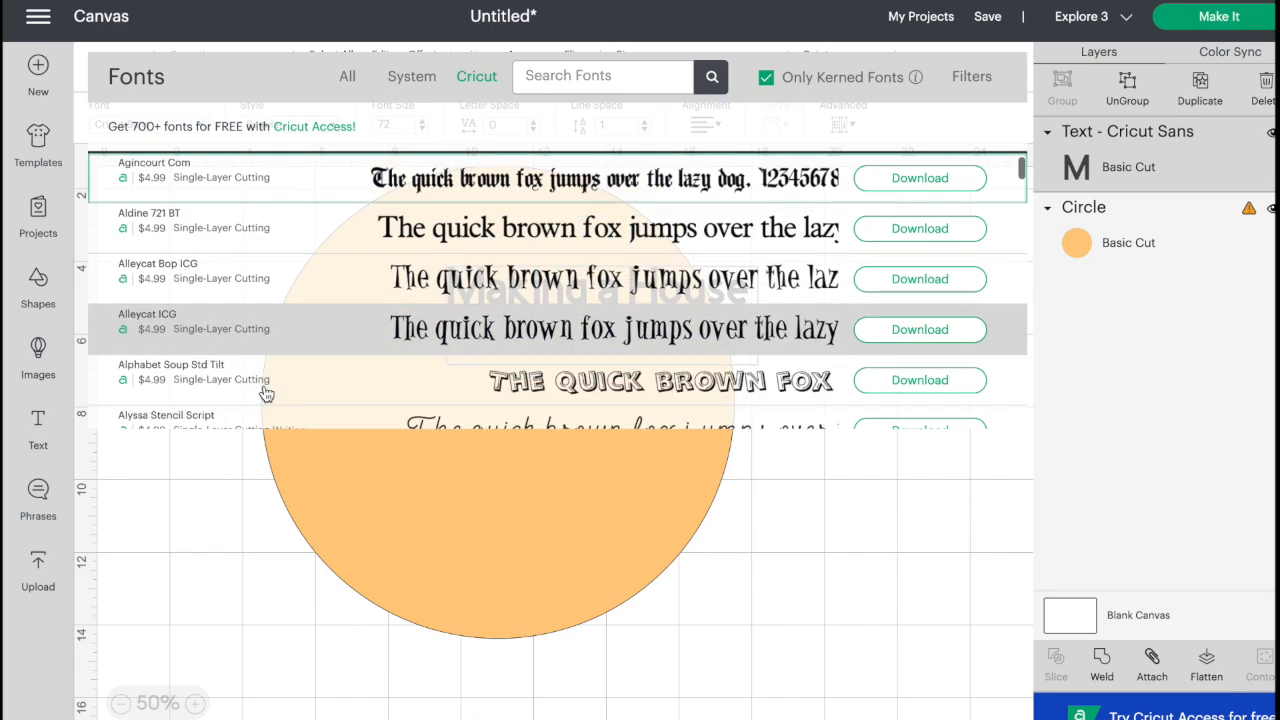
scroll(266, 393, down, 5)
scroll(266, 393, down, 2)
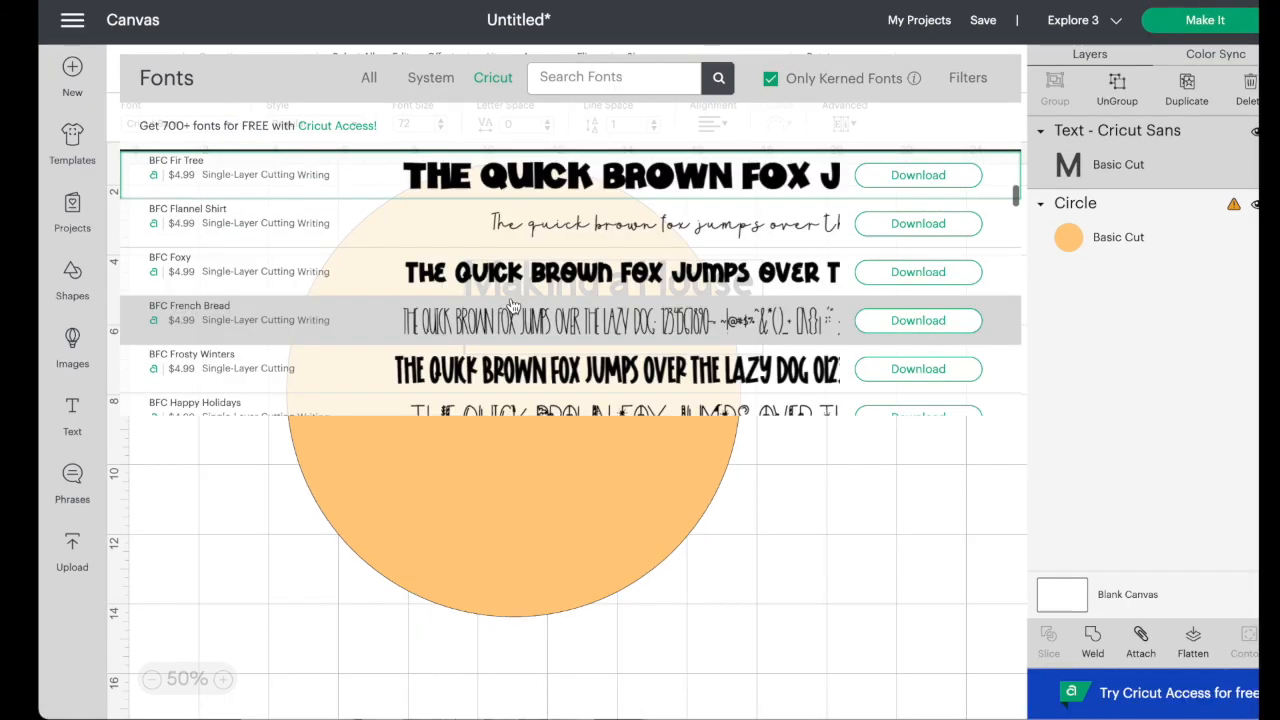
scroll(511, 305, up, 1)
scroll(511, 305, up, 2)
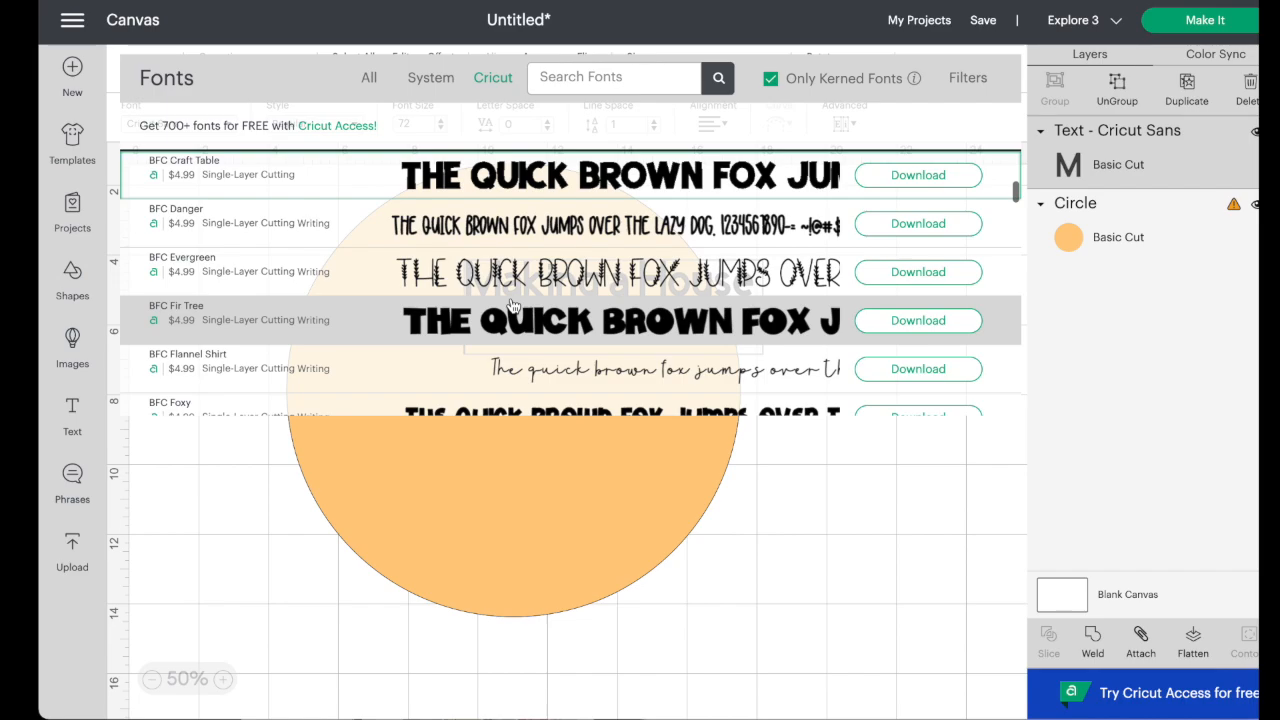
scroll(511, 305, up, 2)
scroll(511, 305, up, 3)
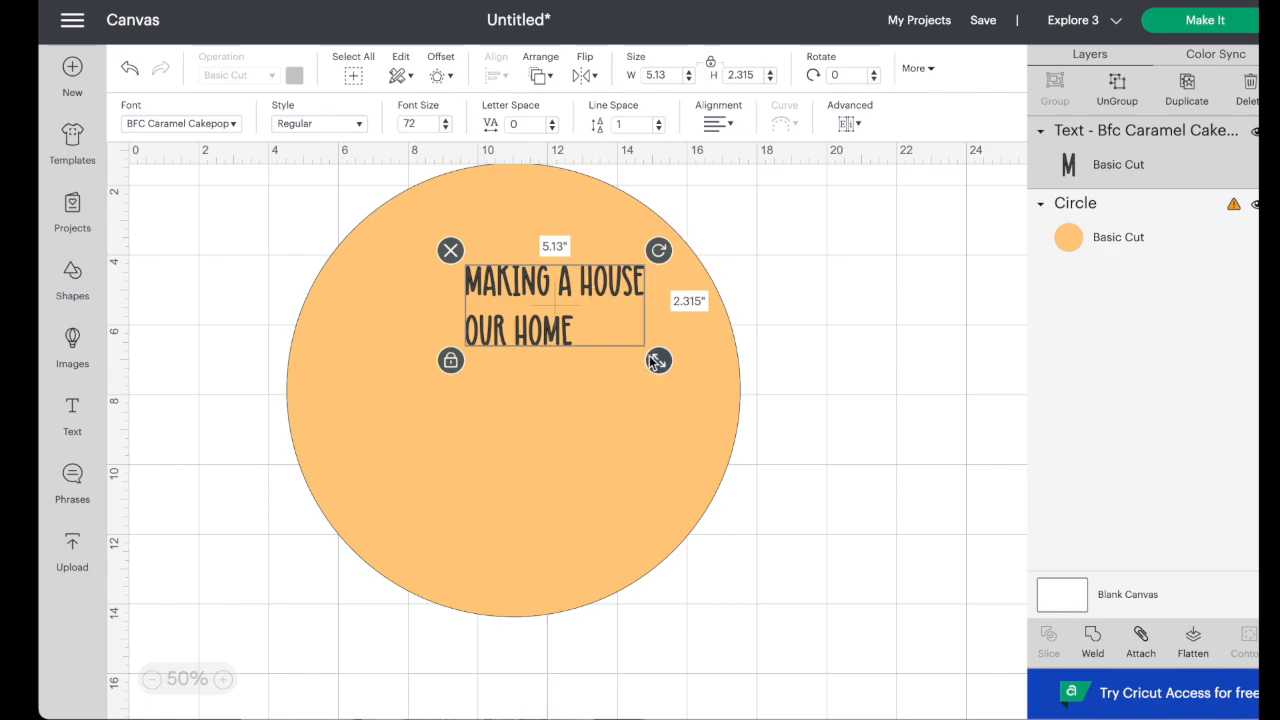
- Move the text near the circle's upper edge and resize it with unlocked proportions to about 6.21 by 3.18 inches, relocking them
click(555, 291)
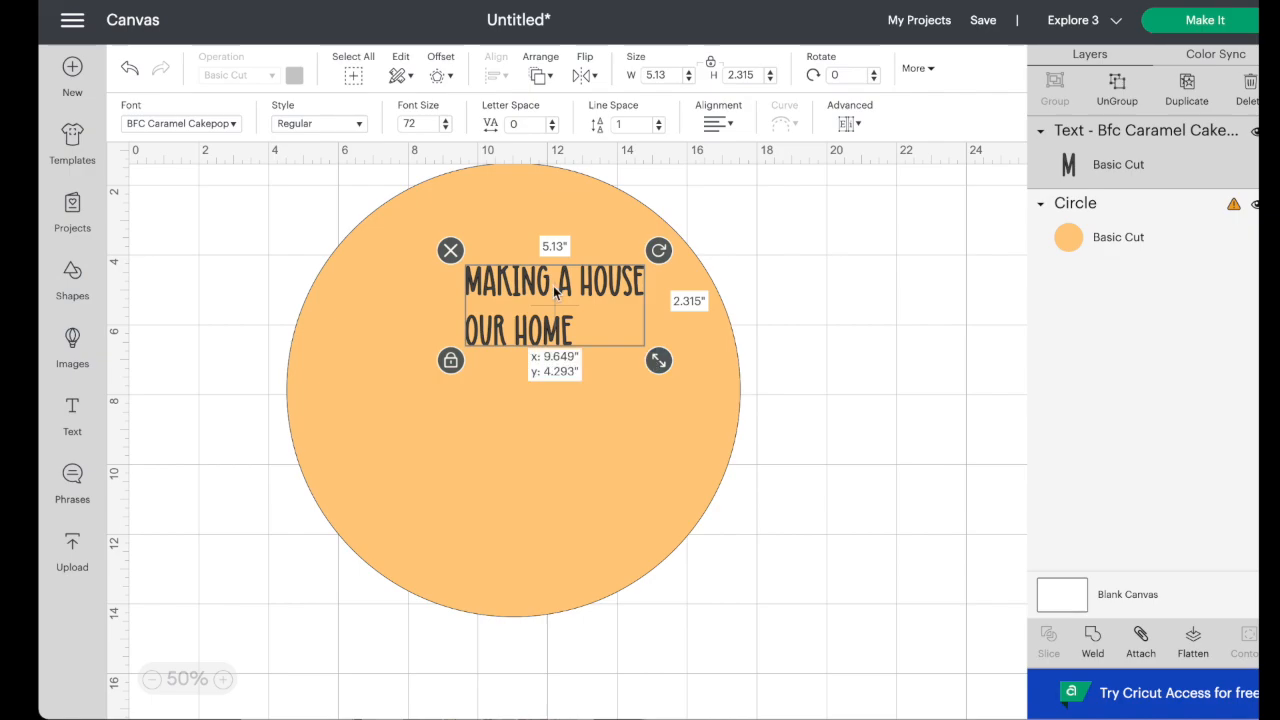
drag(555, 291, 500, 232)
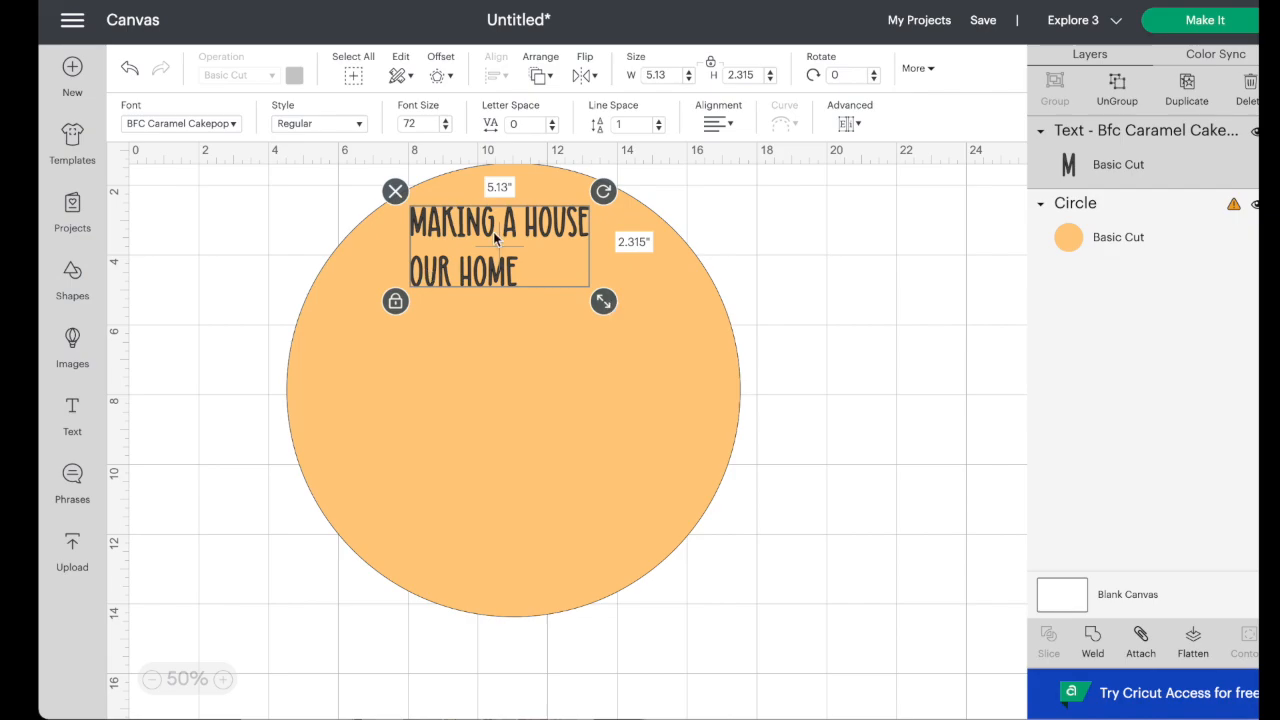
click(396, 303)
drag(604, 304, 643, 335)
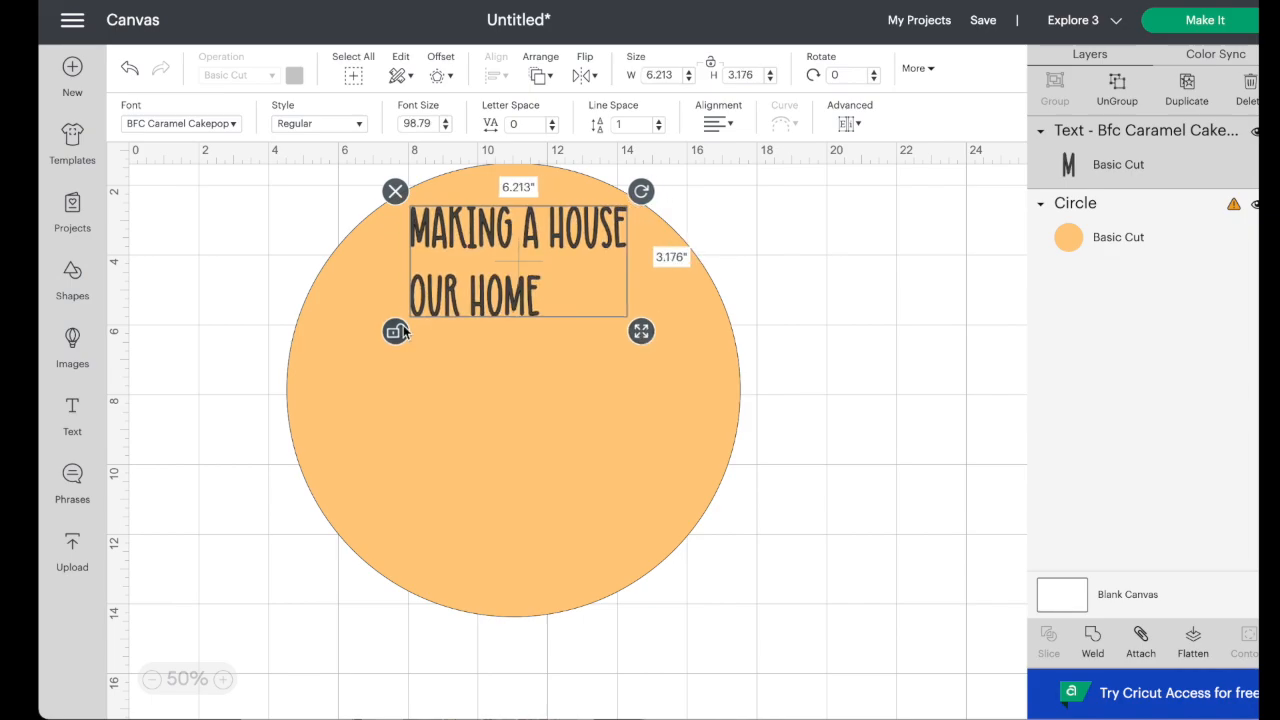
click(396, 332)
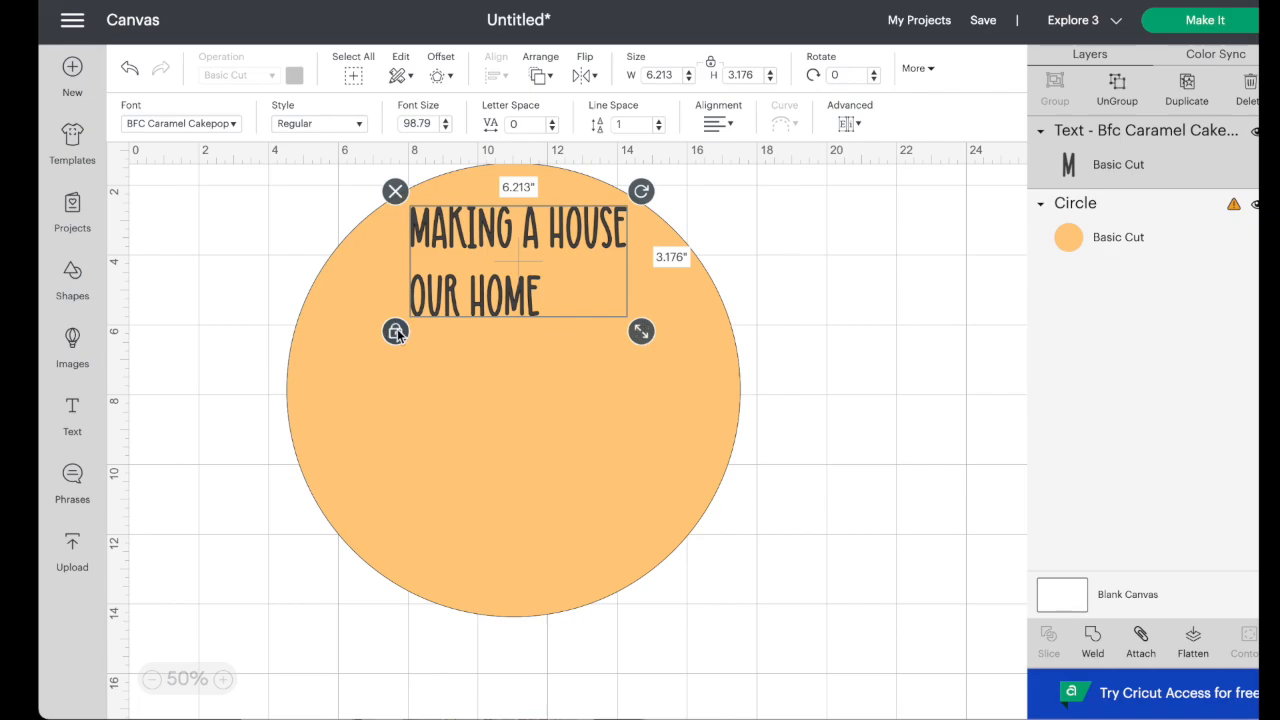
- Center-align the two text lines and shift the text slightly to sit centered in the circle's upper part
click(731, 127)
click(740, 180)
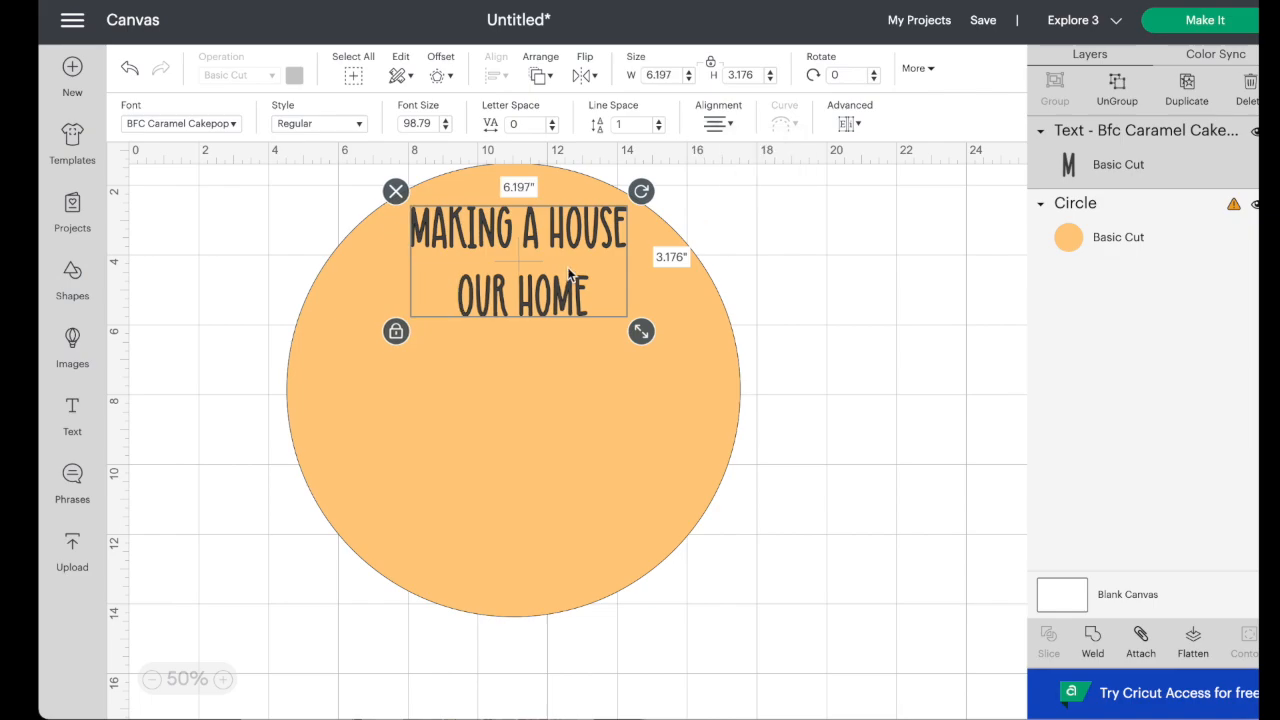
mouse_move(549, 237)
mouse_down()
mouse_move(539, 218)
mouse_move(578, 246)
mouse_move(544, 250)
mouse_up()
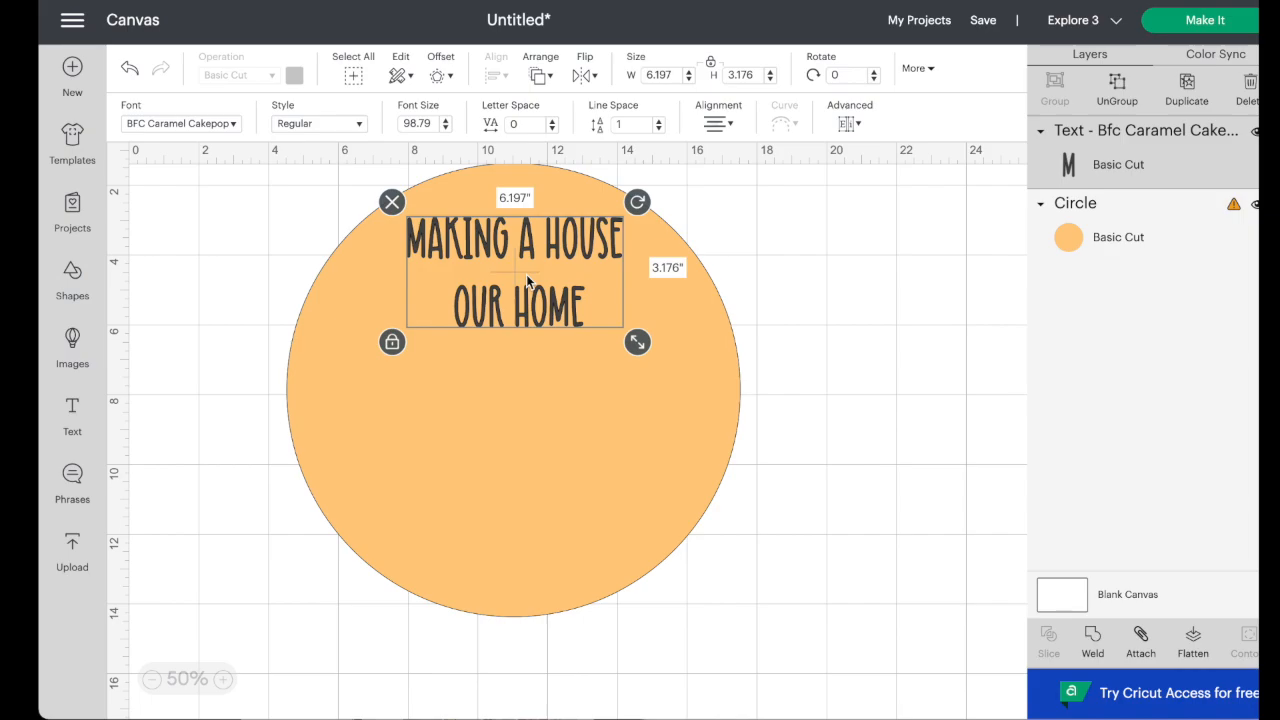
- Stretch the text with unlocked proportions to about 7.03 by 3.09 inches and nudge it back toward the circle's center line
click(391, 343)
drag(638, 343, 668, 341)
mouse_move(566, 246)
mouse_down()
mouse_move(544, 237)
mouse_move(556, 240)
mouse_up()
click(554, 234)
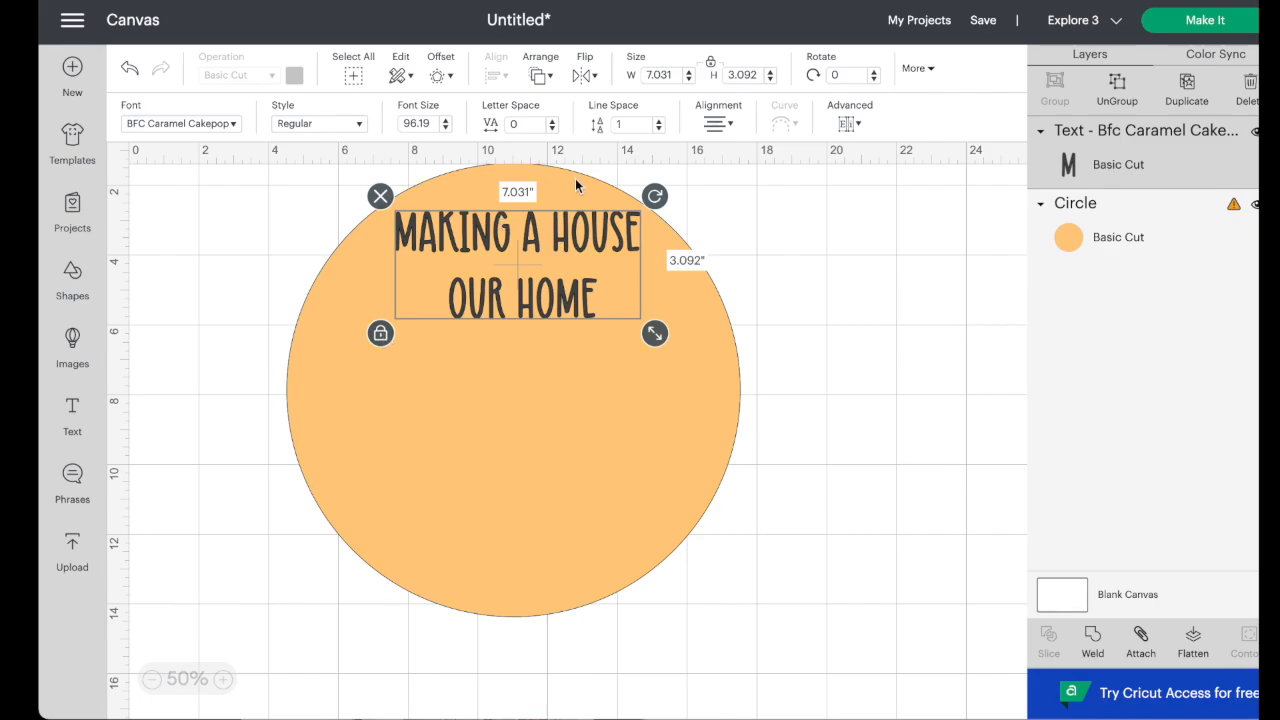
- Reduce the text's line spacing to -0.5 to bring the two lines closer together
click(658, 128)
click(658, 129)
click(658, 129)
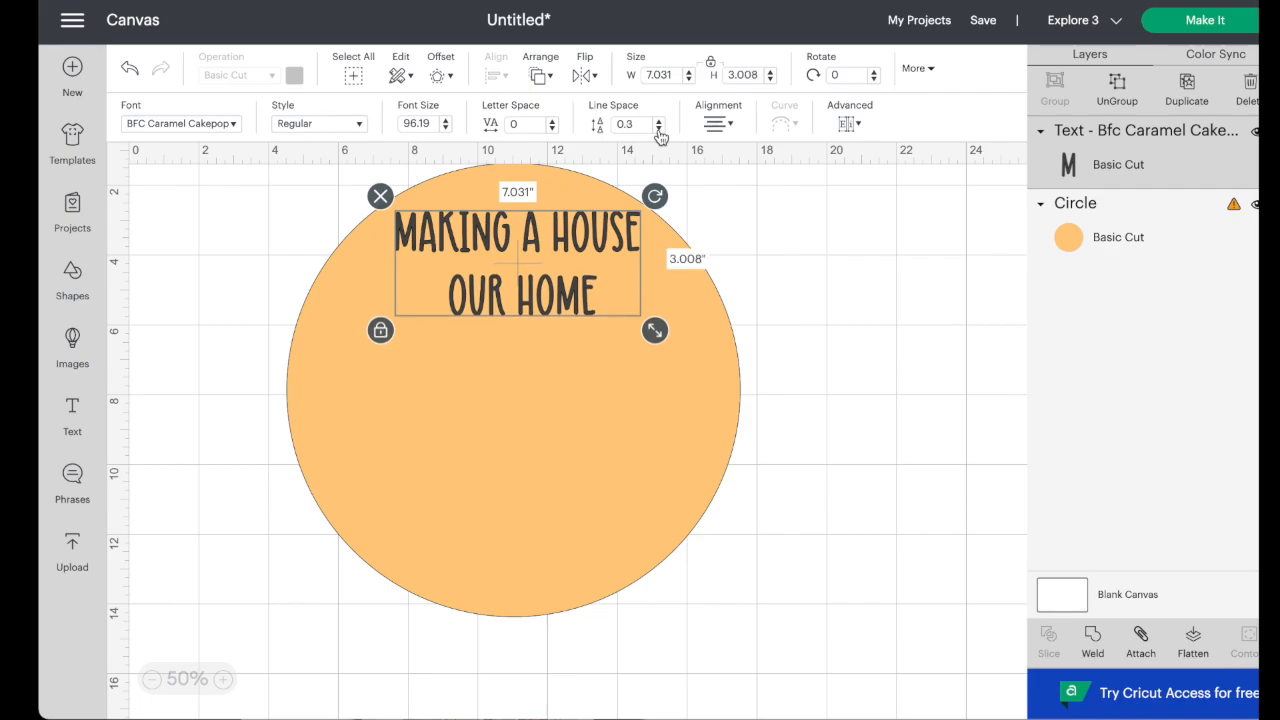
click(658, 129)
click(658, 129)
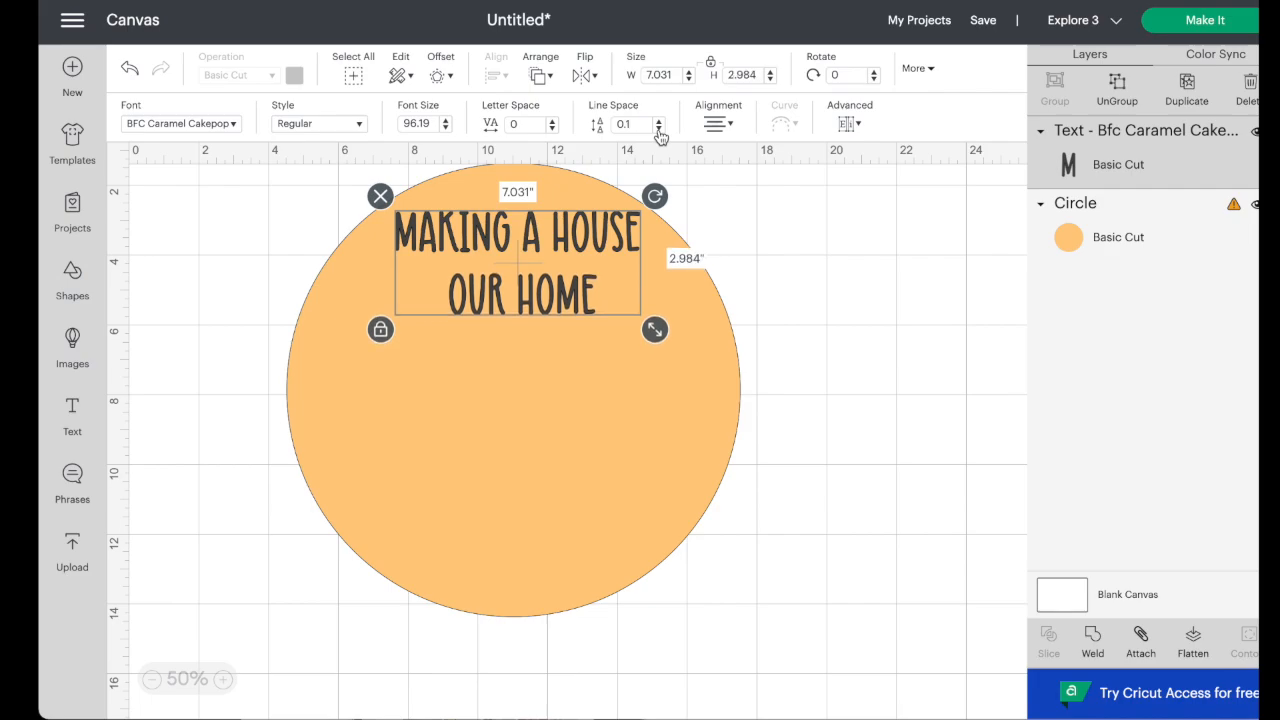
click(658, 129)
click(658, 129)
click(658, 129)
click(658, 129)
click(658, 129)
click(658, 129)
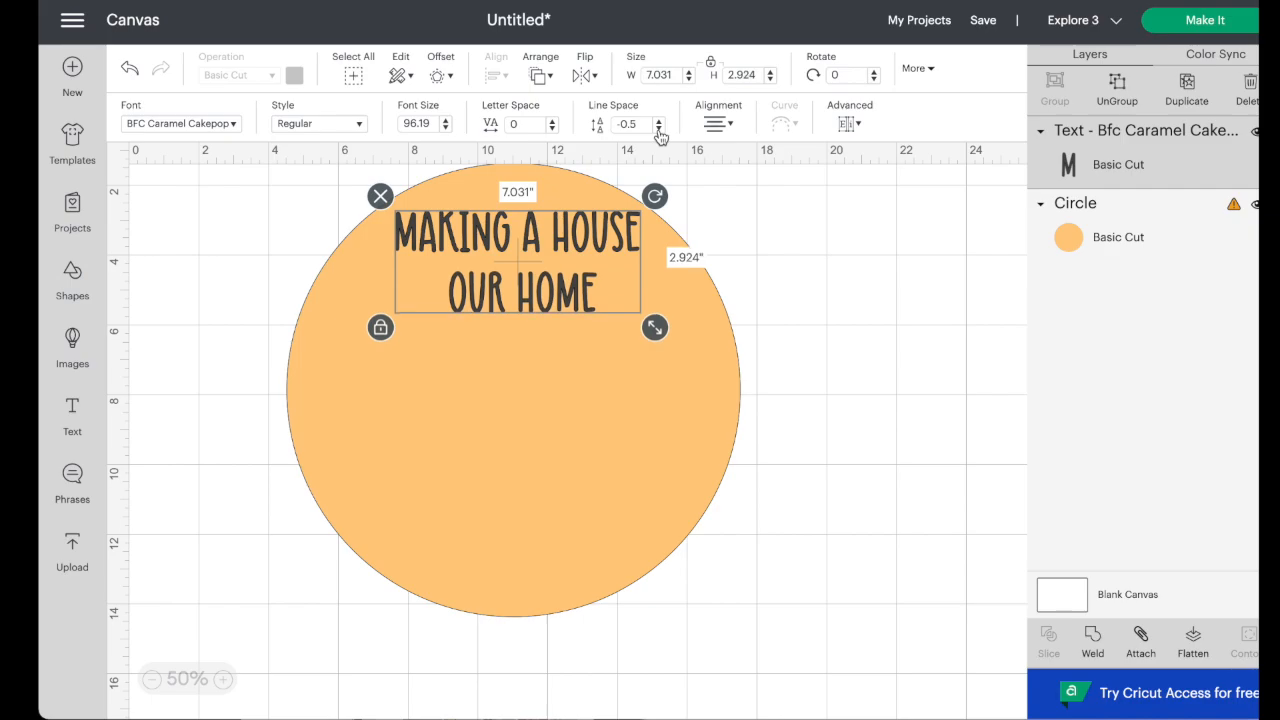
- Tighten the line spacing of the two-line "Making a House Our Home" text to -3.8
click(658, 129)
click(658, 129)
click(658, 129)
click(658, 129)
click(658, 129)
click(658, 129)
click(658, 129)
click(658, 129)
click(658, 129)
click(658, 129)
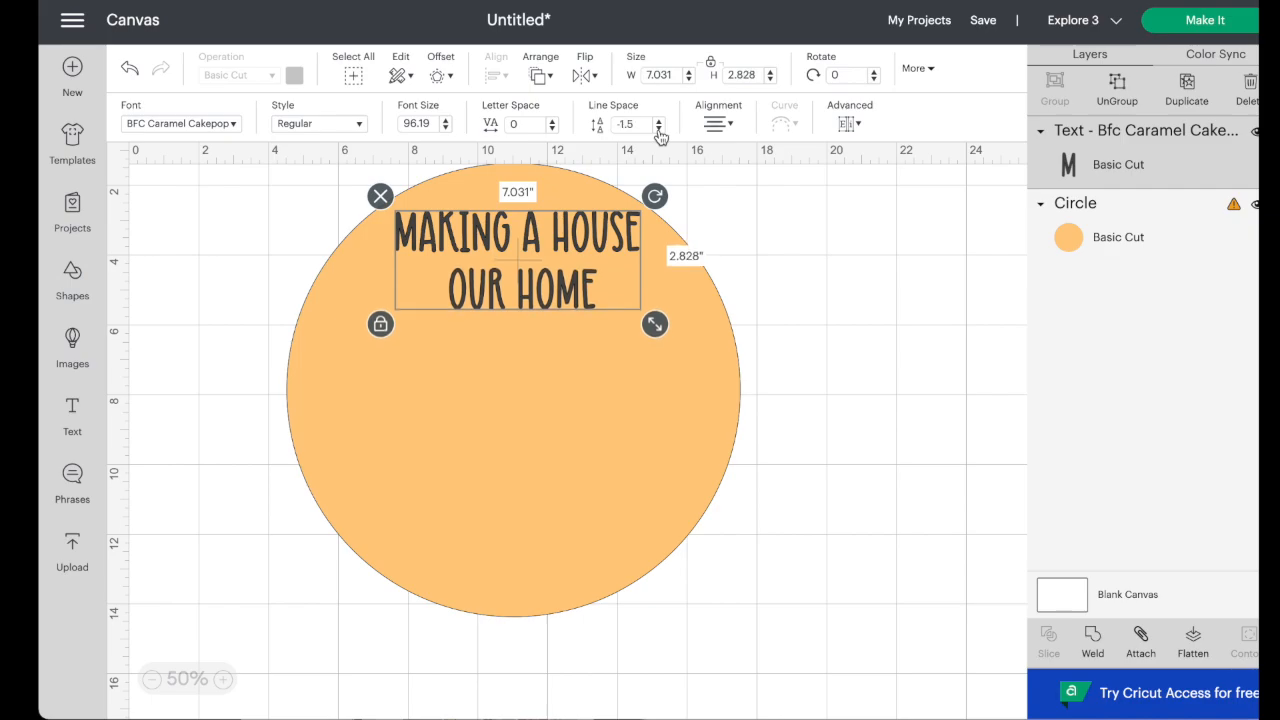
click(658, 129)
click(658, 129)
click(658, 129)
click(658, 129)
click(658, 129)
click(658, 129)
click(658, 129)
click(658, 129)
click(658, 129)
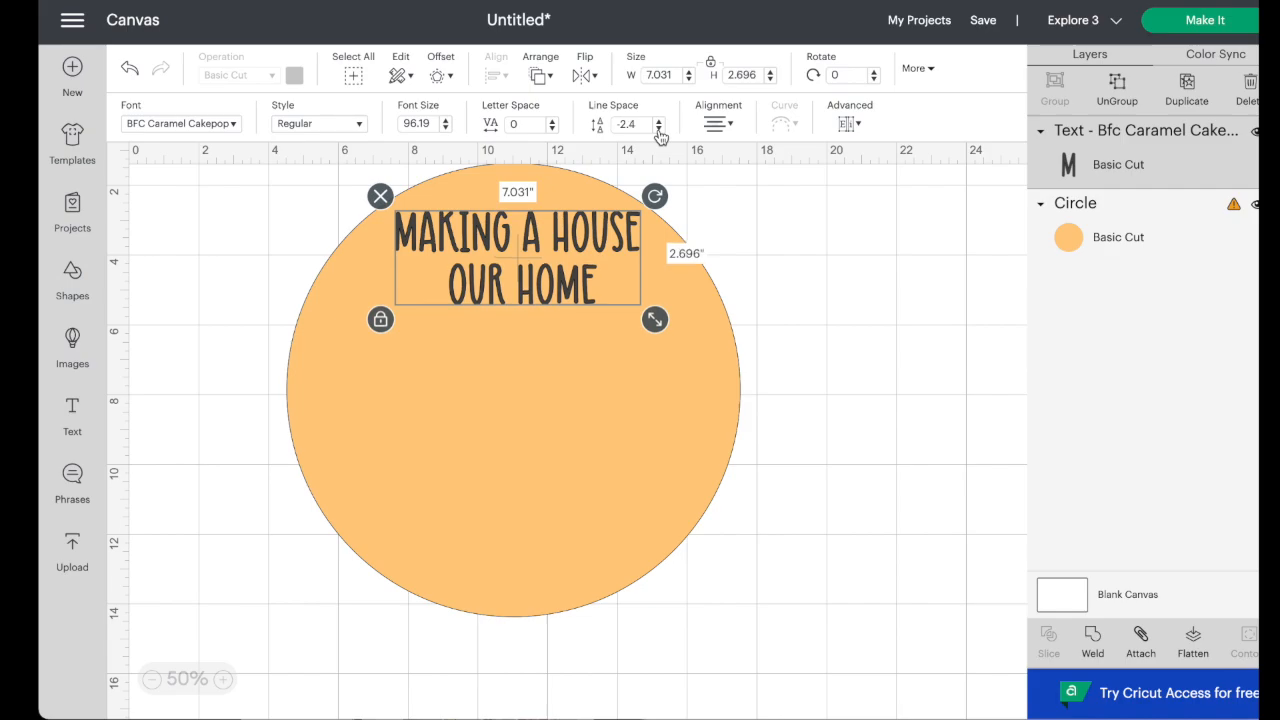
click(658, 129)
click(658, 129)
click(658, 129)
click(658, 129)
click(658, 129)
click(658, 129)
click(658, 129)
click(658, 129)
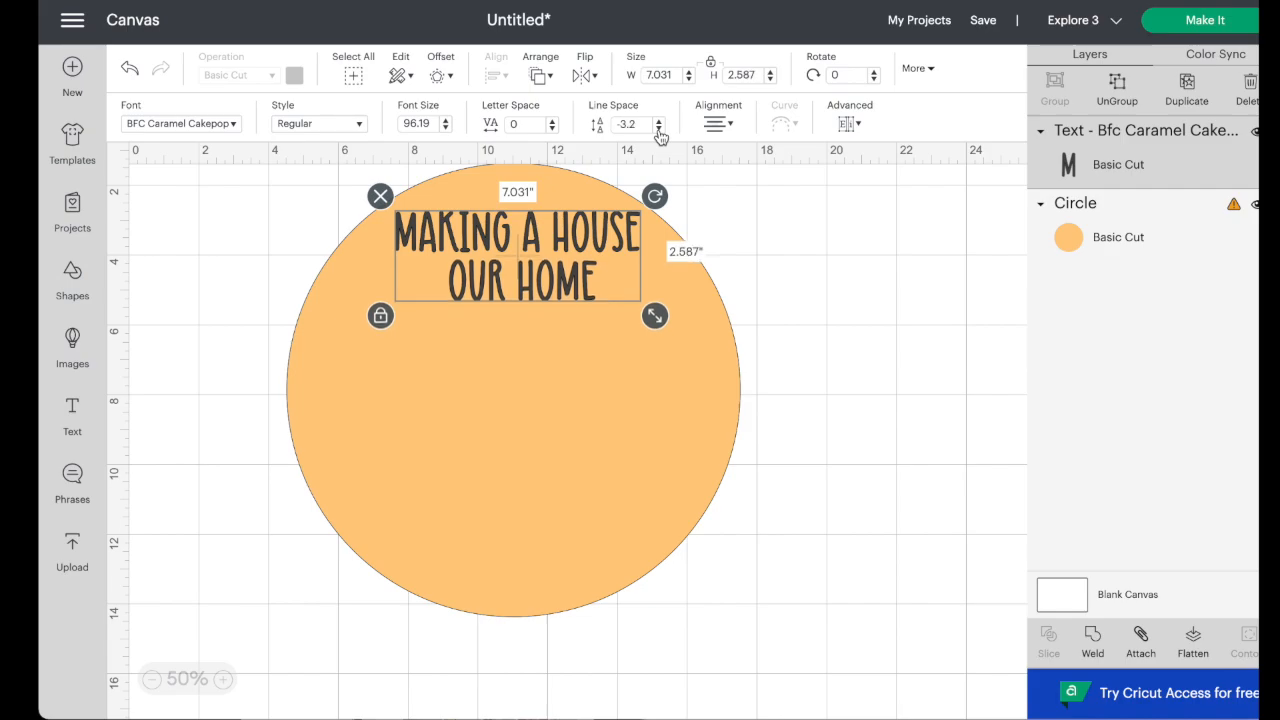
click(658, 129)
click(658, 129)
click(658, 129)
click(658, 129)
click(658, 129)
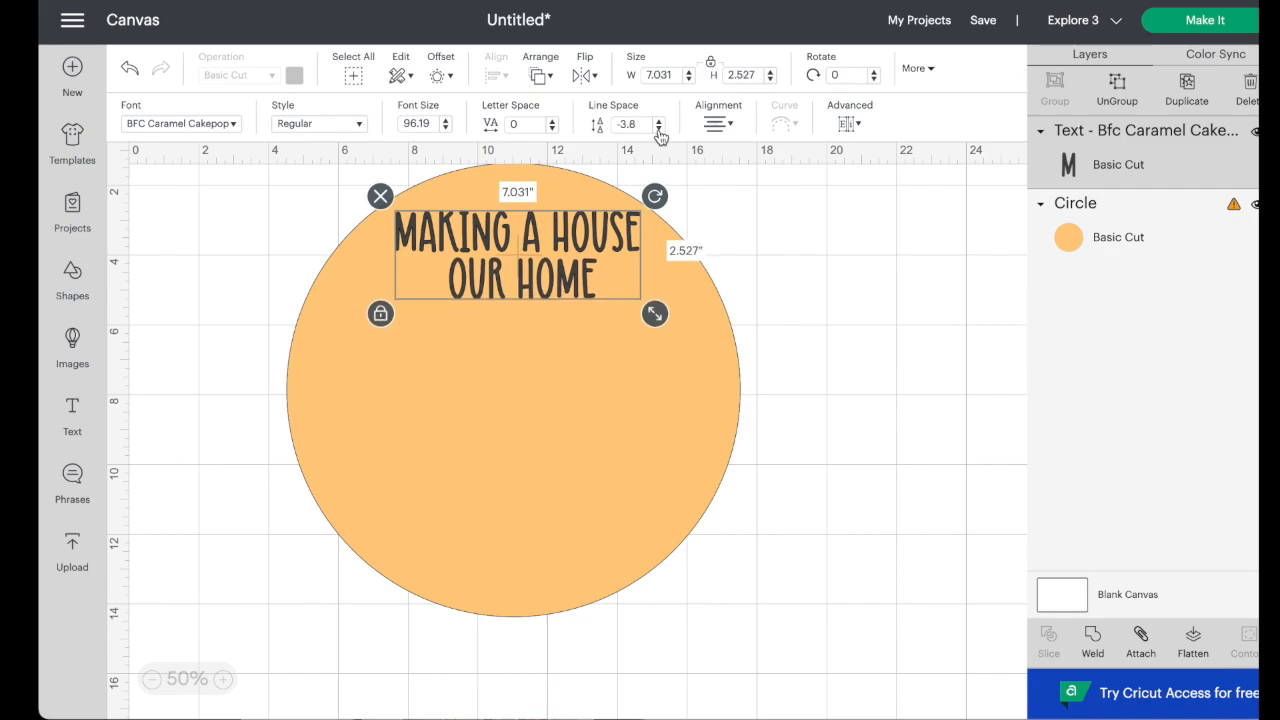
click(658, 129)
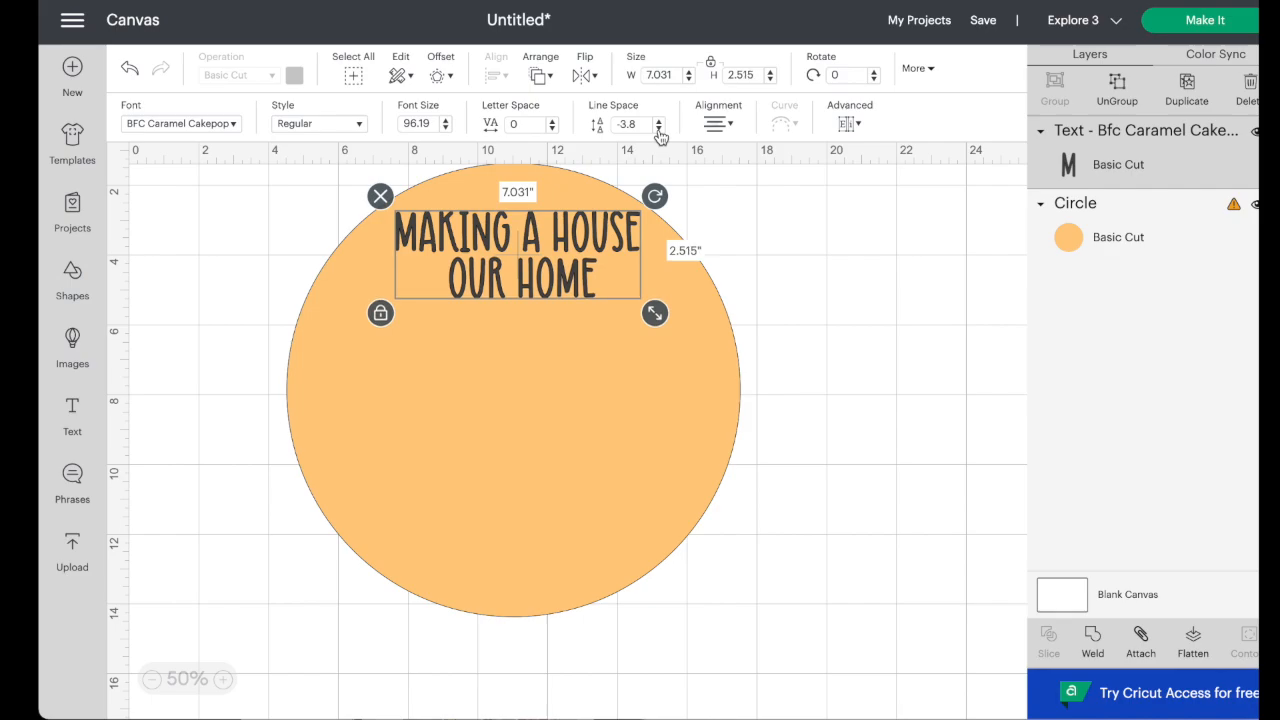
- Nudge the two-line text slightly up and left toward the circle's upper edge, then clear the selection
click(566, 232)
drag(566, 232, 564, 225)
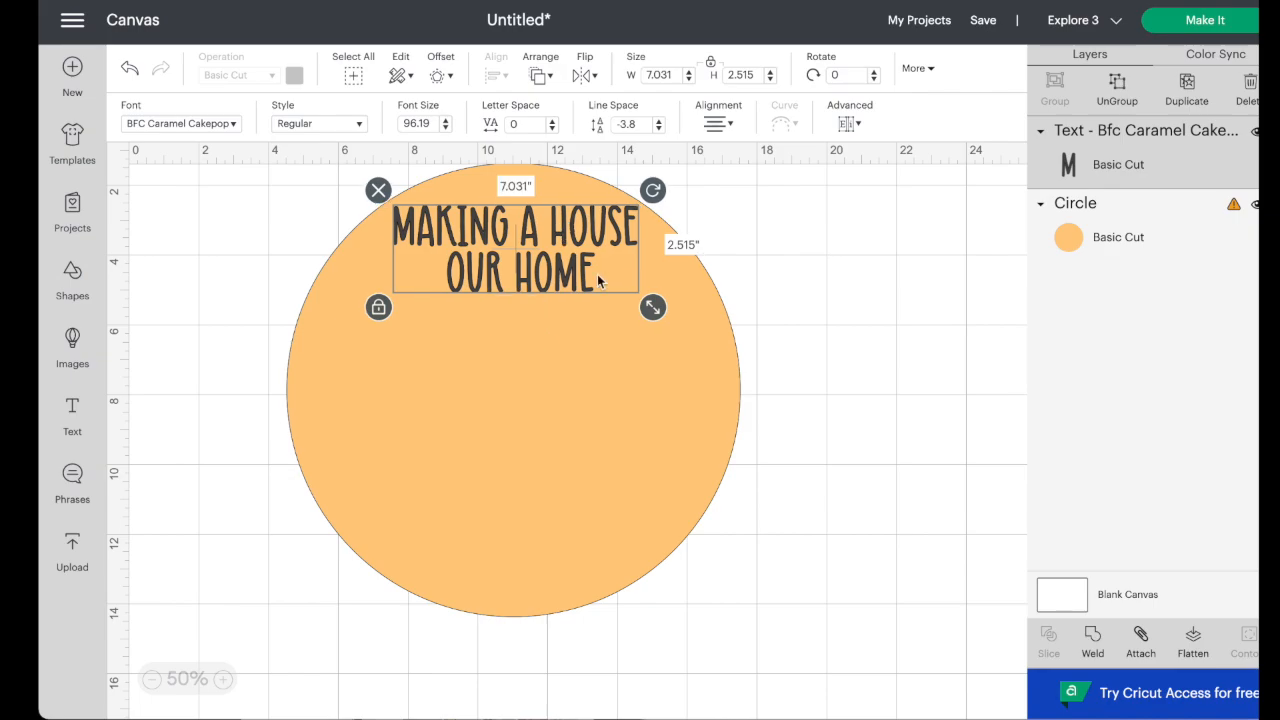
click(588, 355)
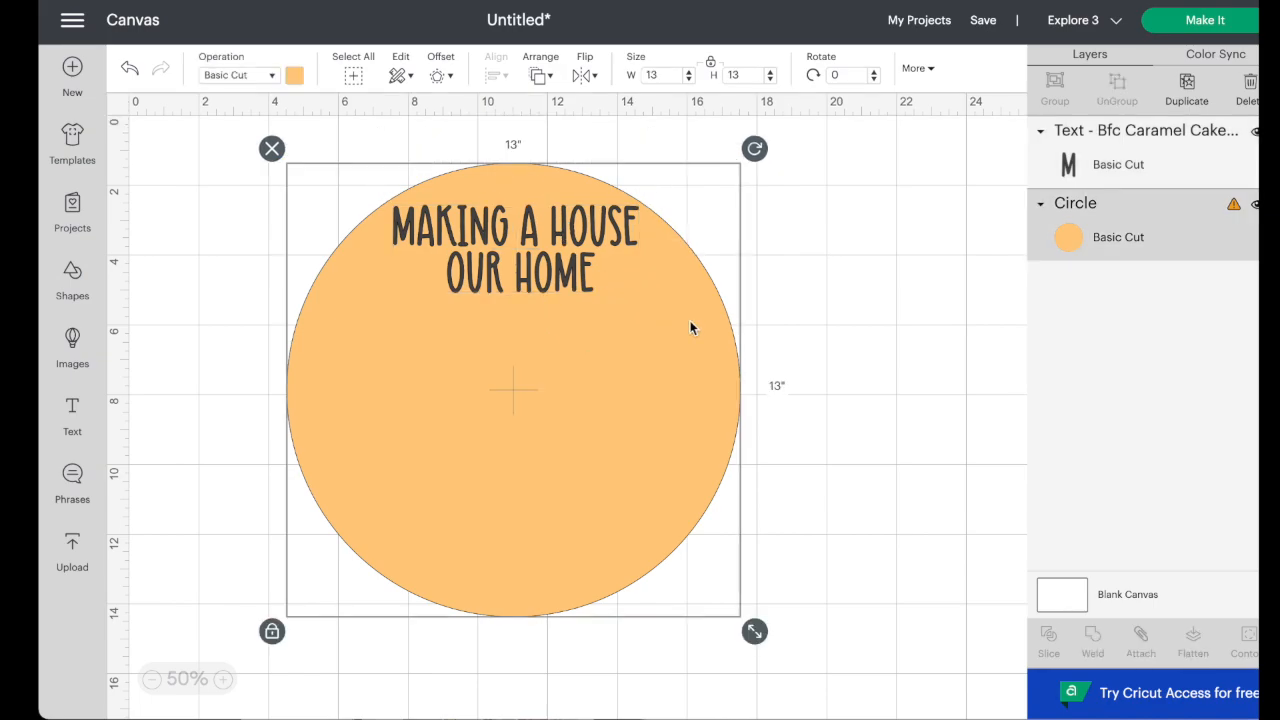
click(806, 323)
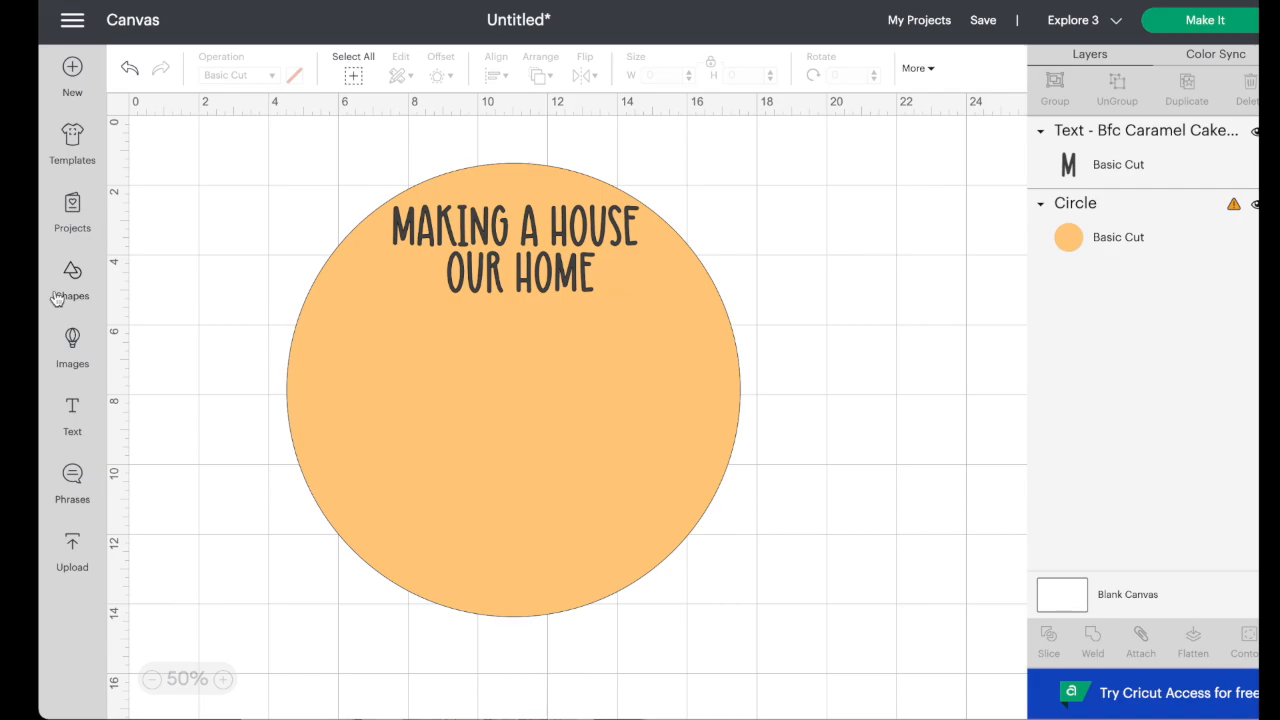
- Search the image library for "house" and add the outlined house with a heart inside to the canvas
click(71, 345)
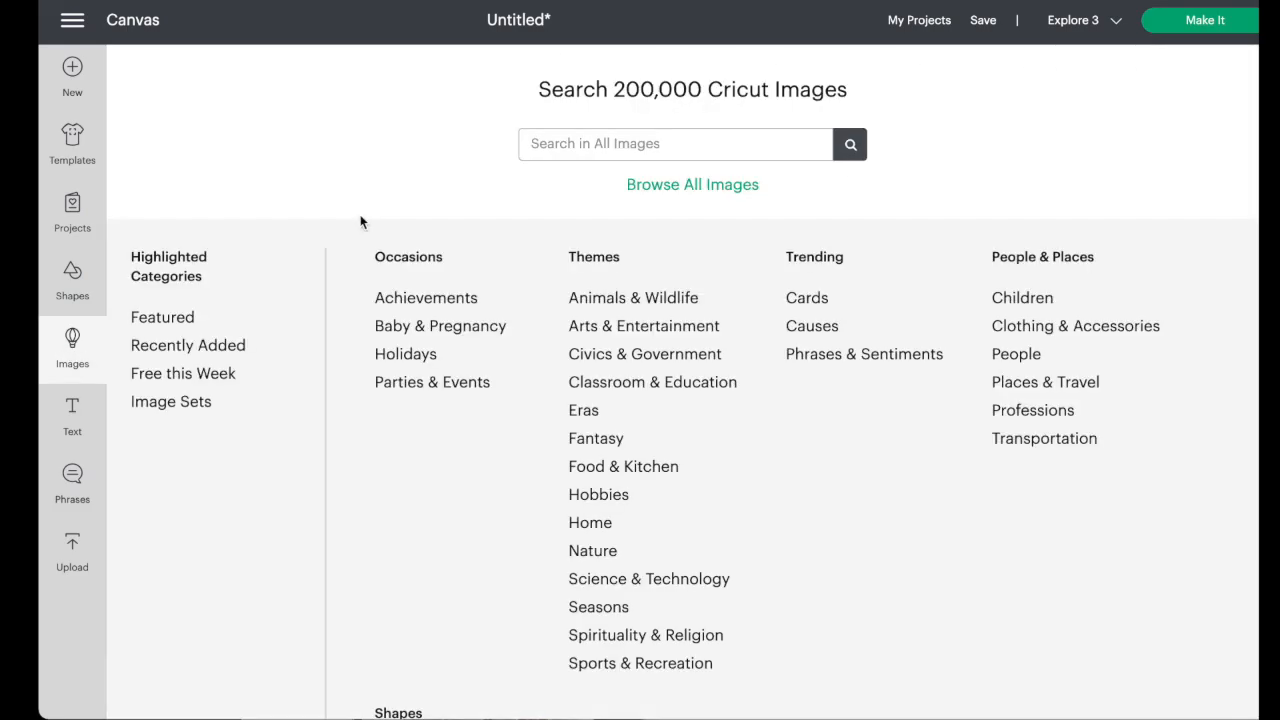
click(570, 145)
text(house)
key(Return)
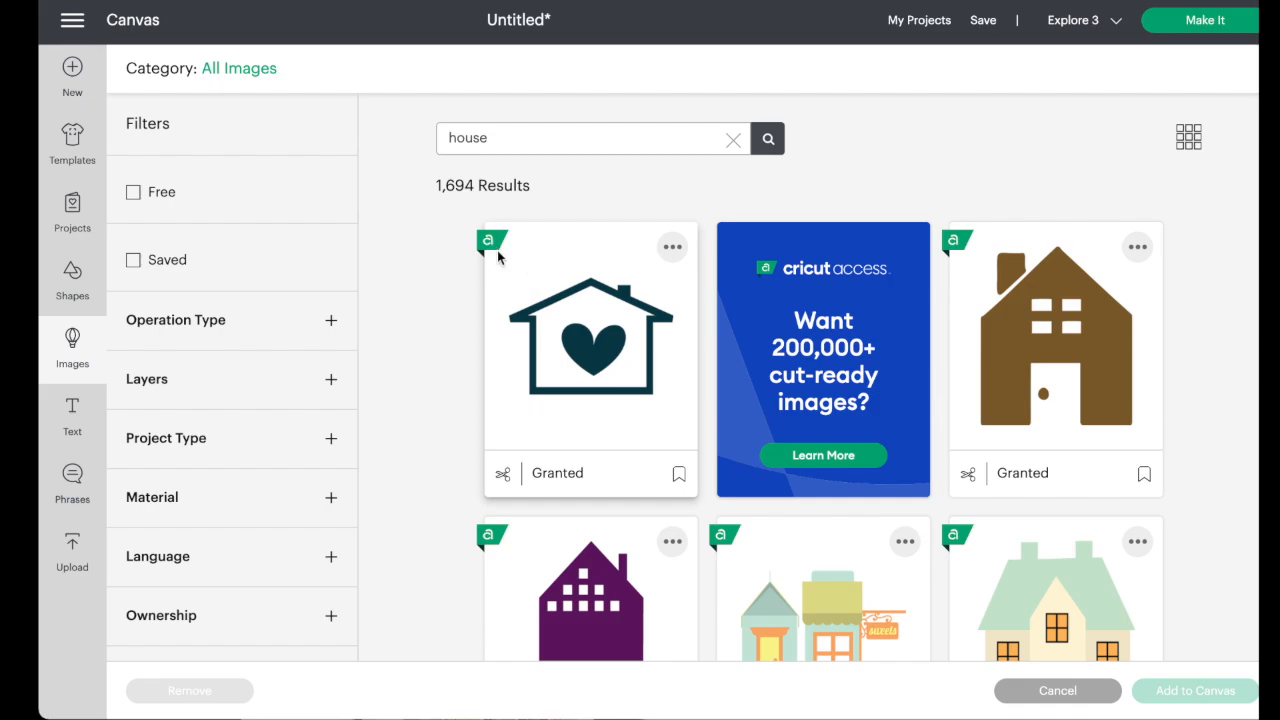
click(587, 356)
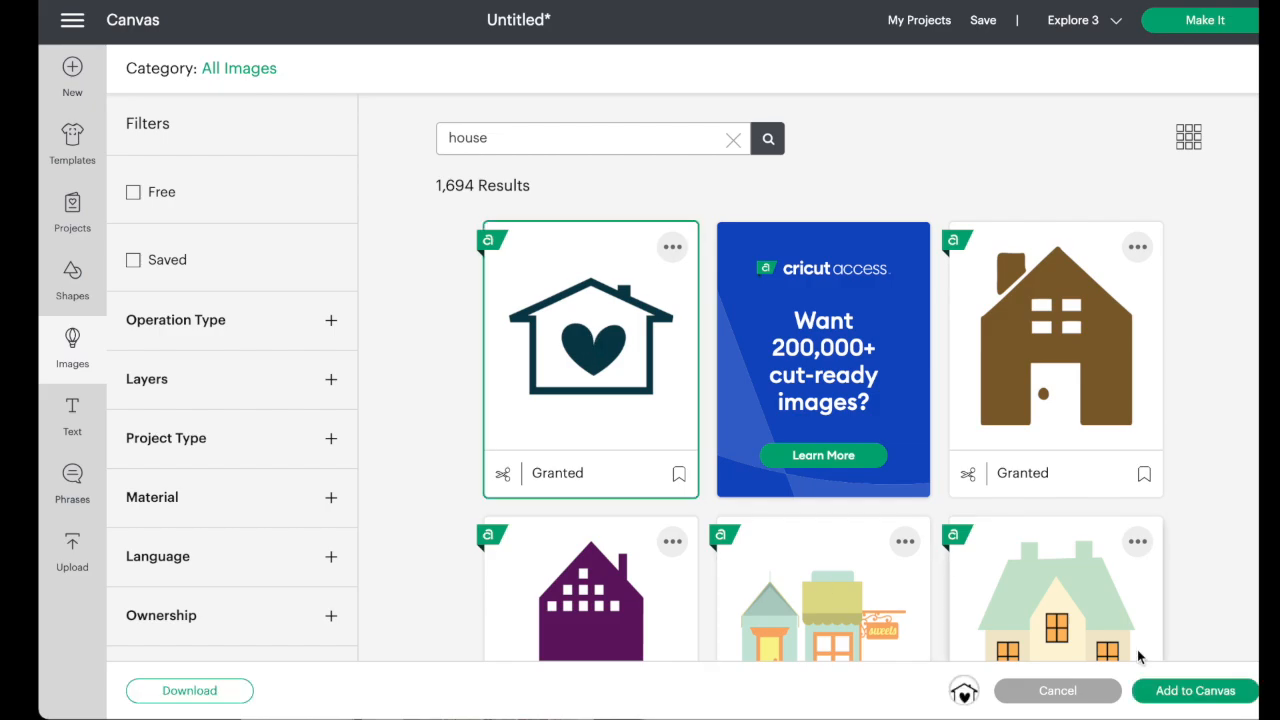
click(1160, 690)
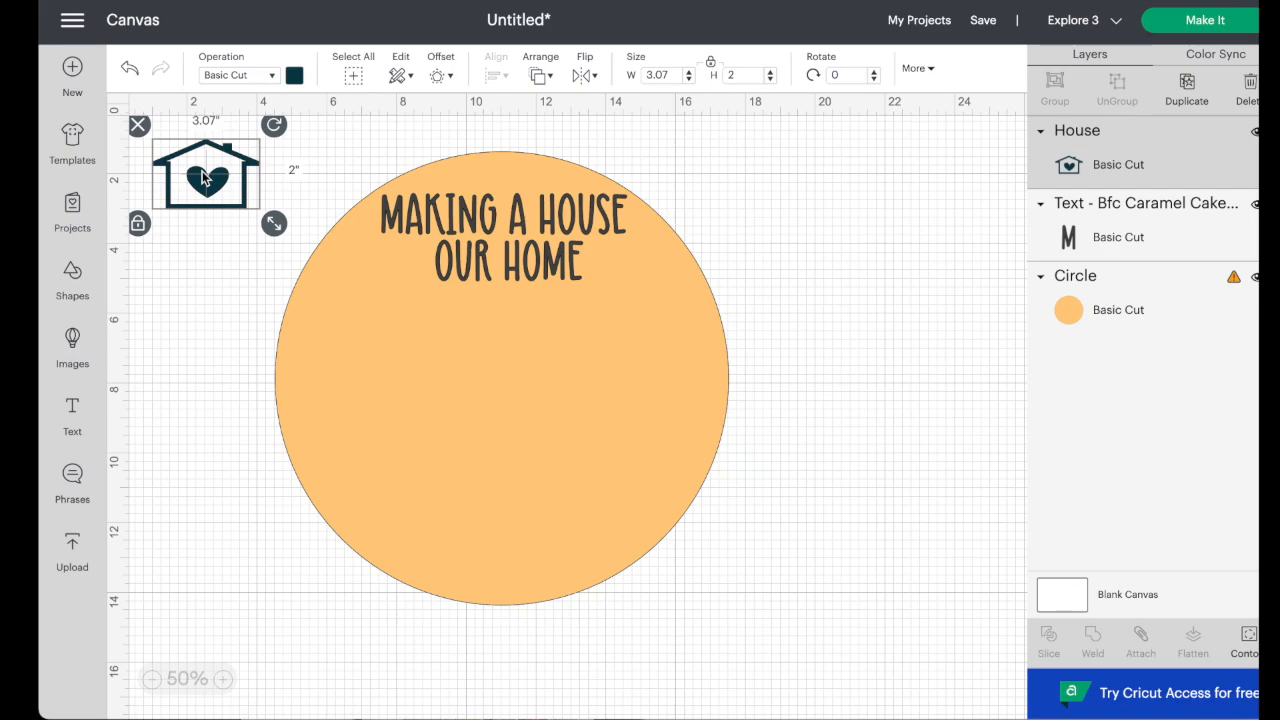
- Place the house image centered just below the "Our Home" line on the circle
drag(203, 177, 496, 326)
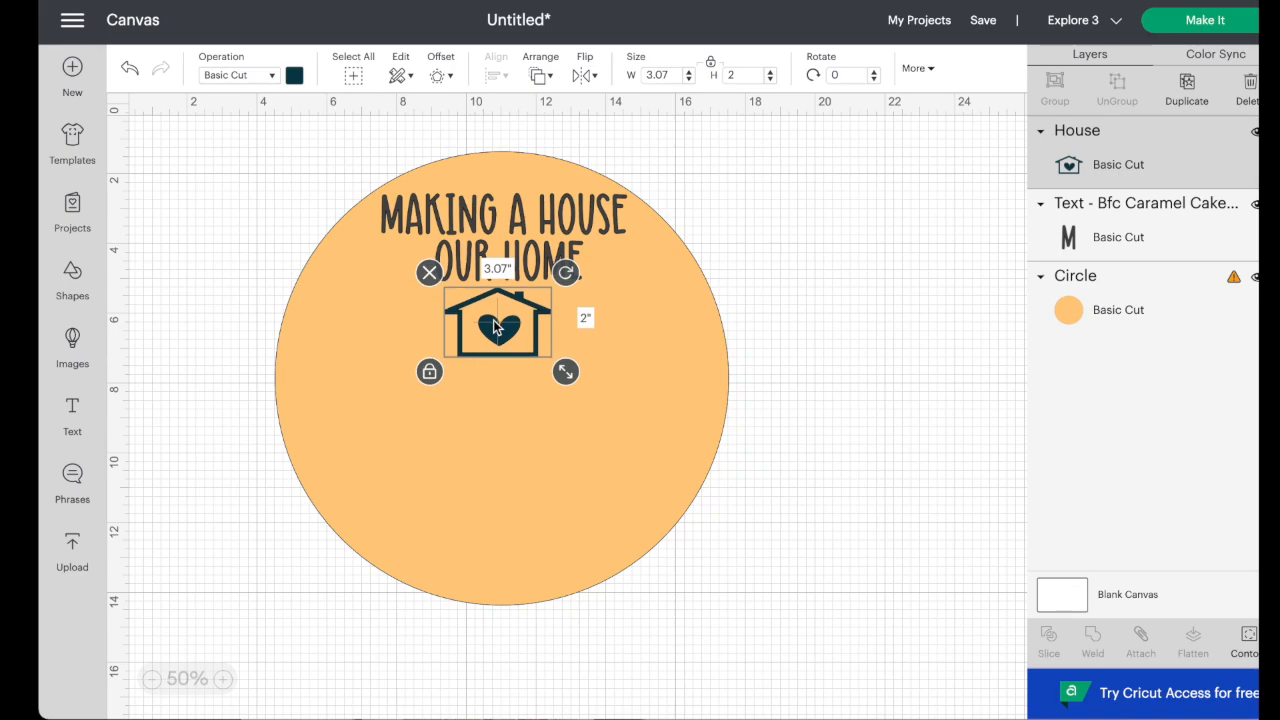
click(620, 356)
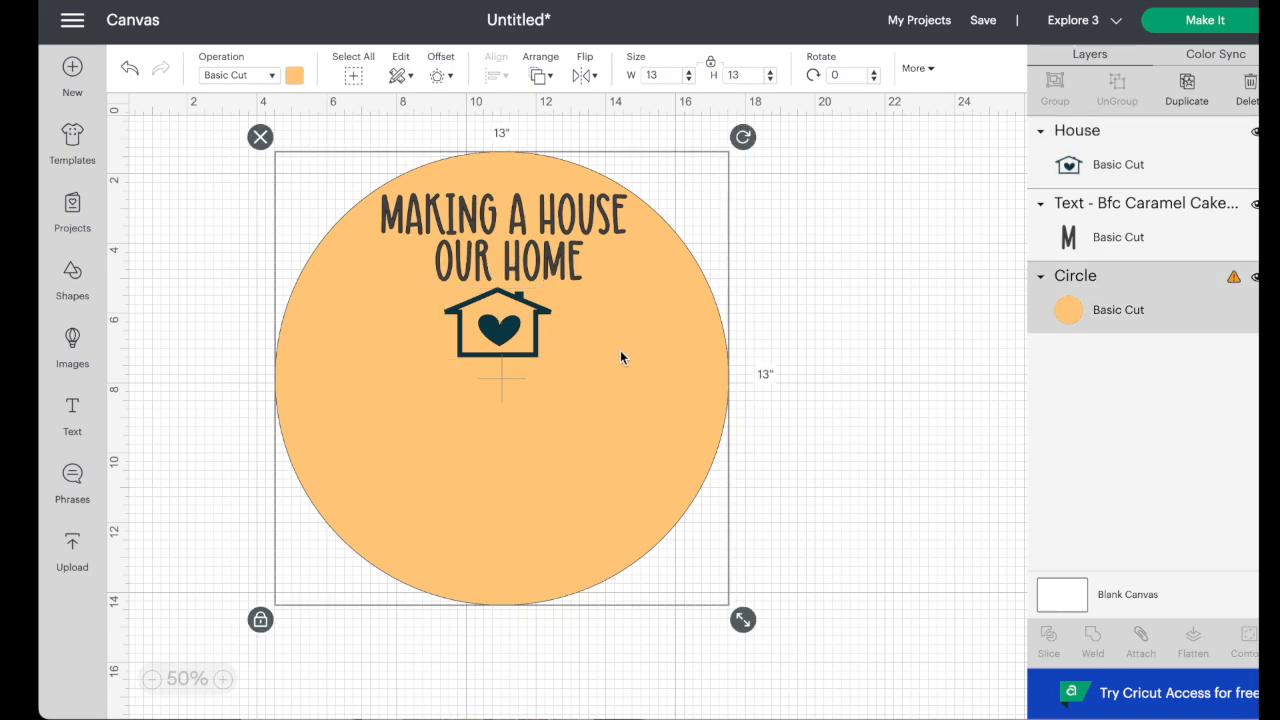
click(806, 347)
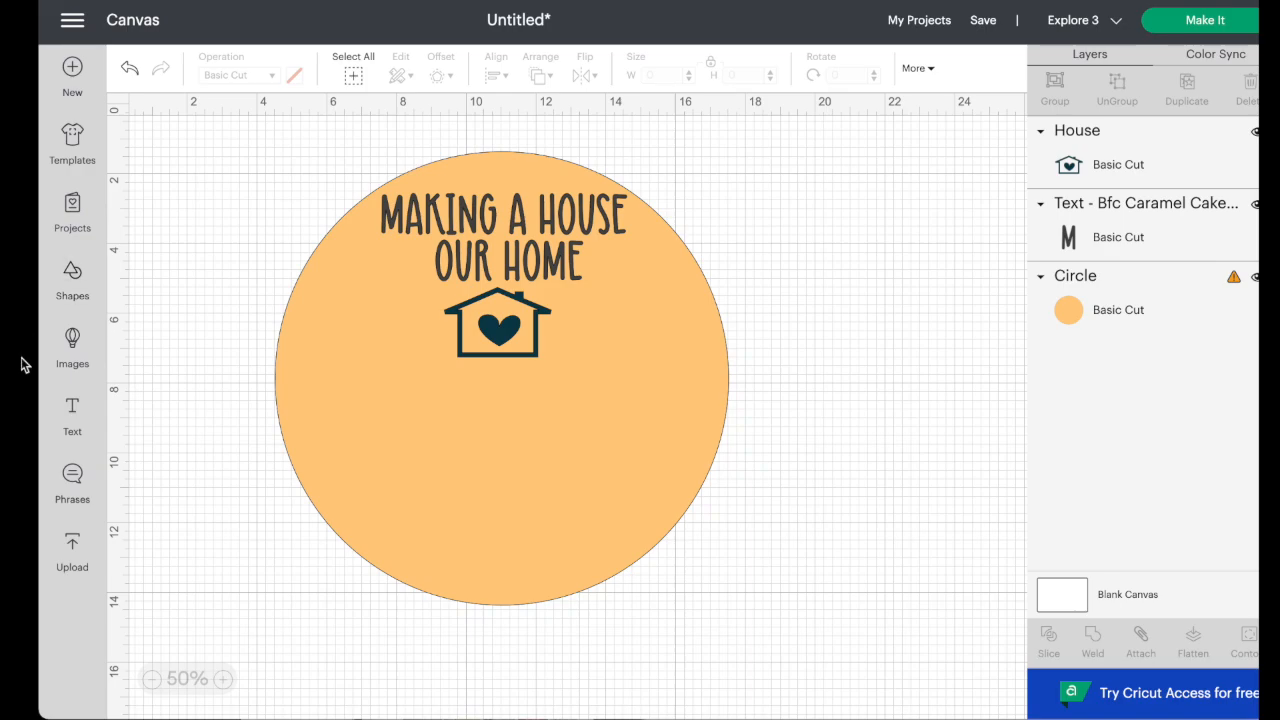
- Add a new text object on the circle below the house image and enter the family's surname in capitals
click(77, 418)
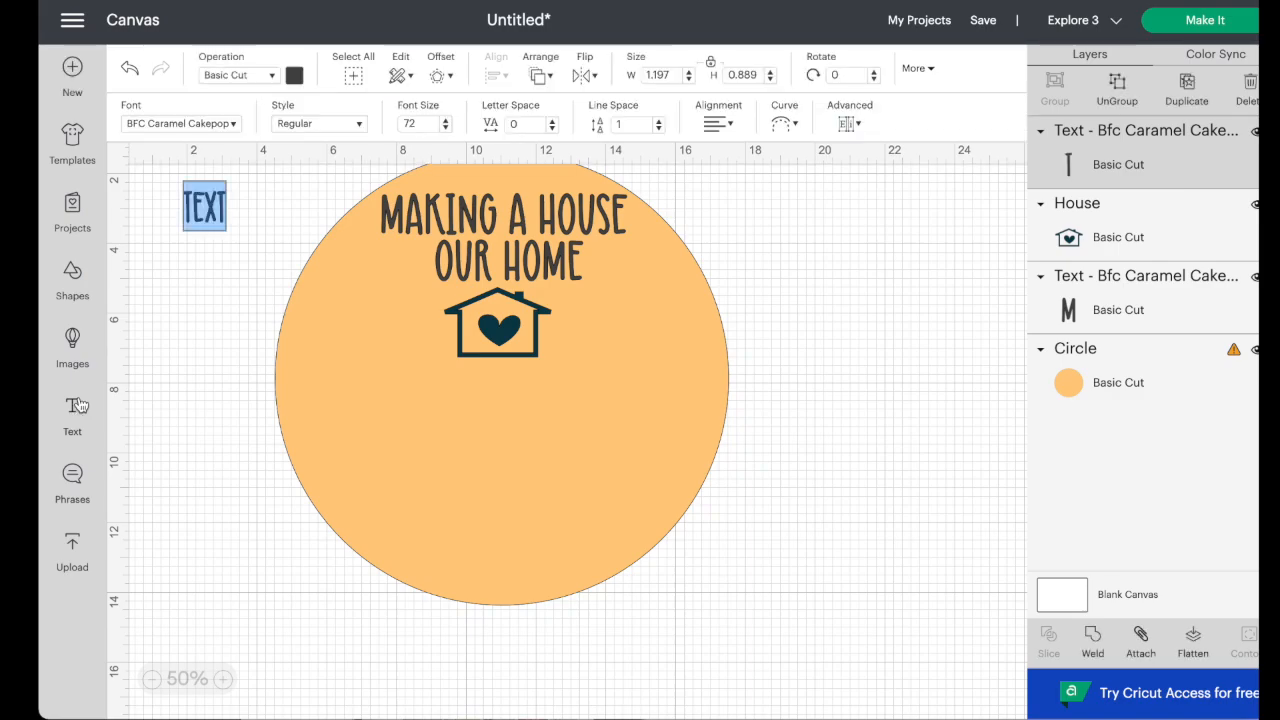
click(245, 226)
click(211, 210)
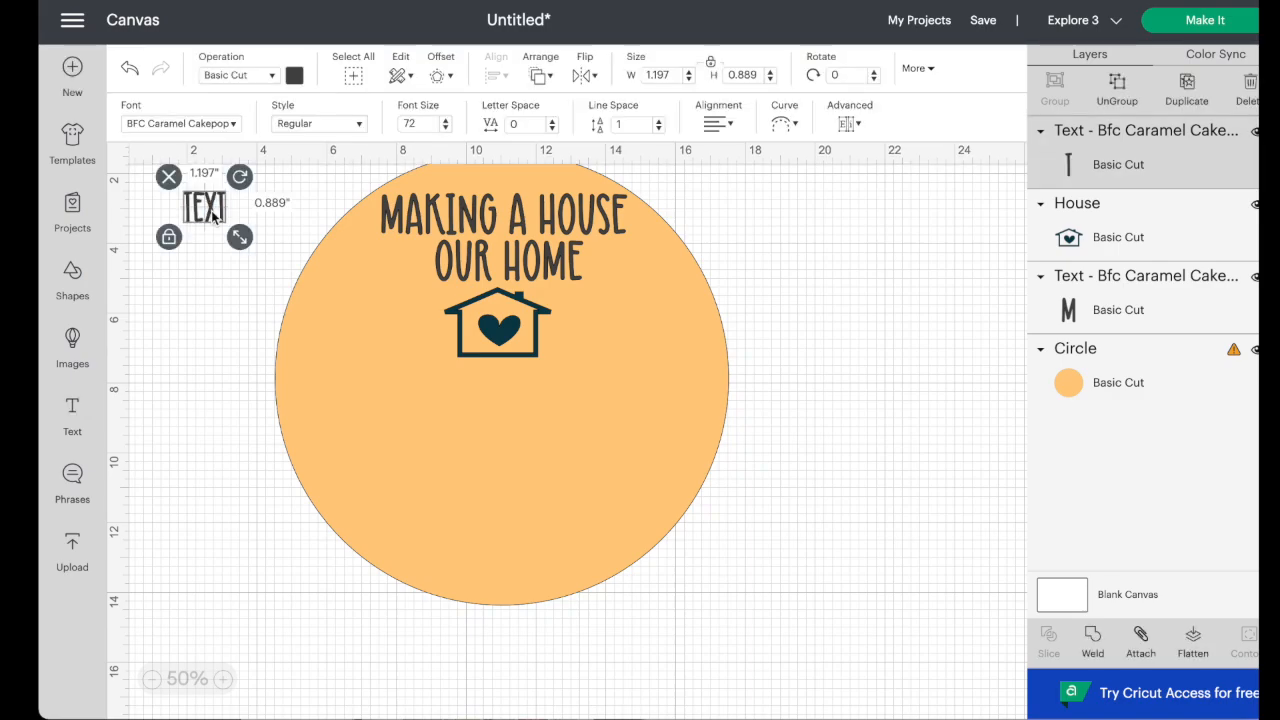
drag(239, 225, 235, 226)
key(ctrl+z)
key(BackSpace)
key(BackSpace)
key(BackSpace)
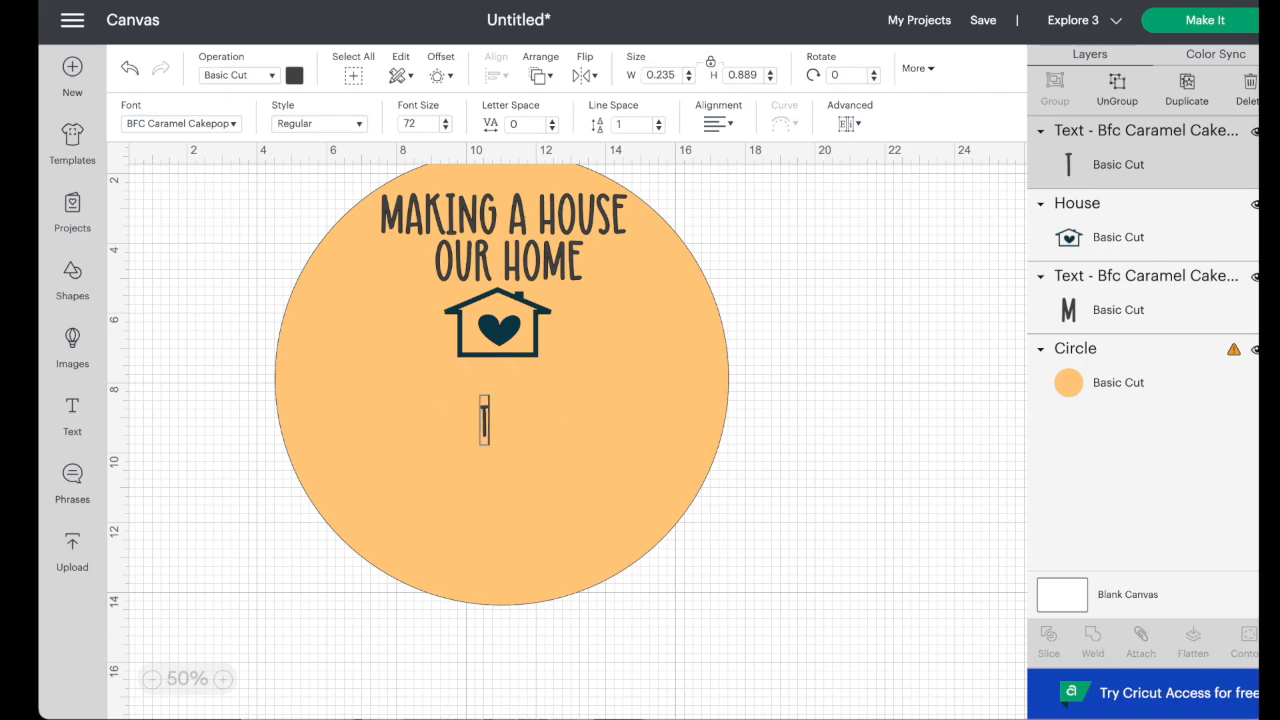
key(BackSpace)
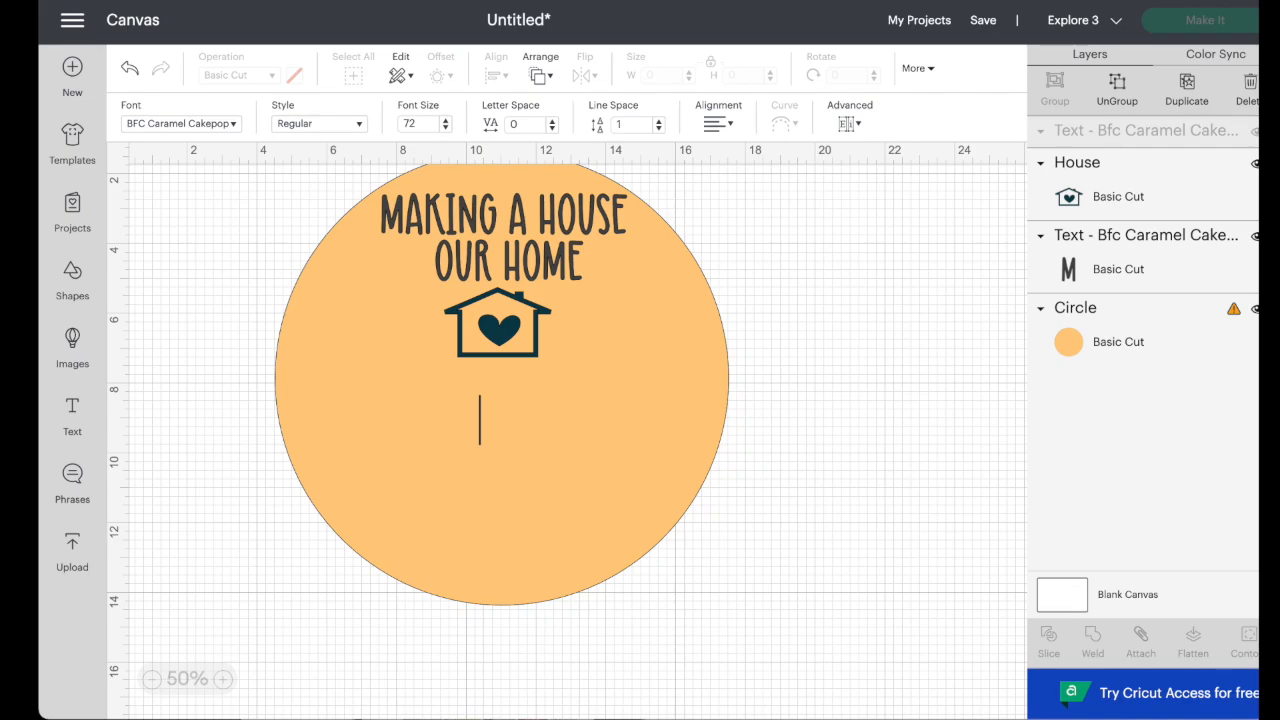
text(W)
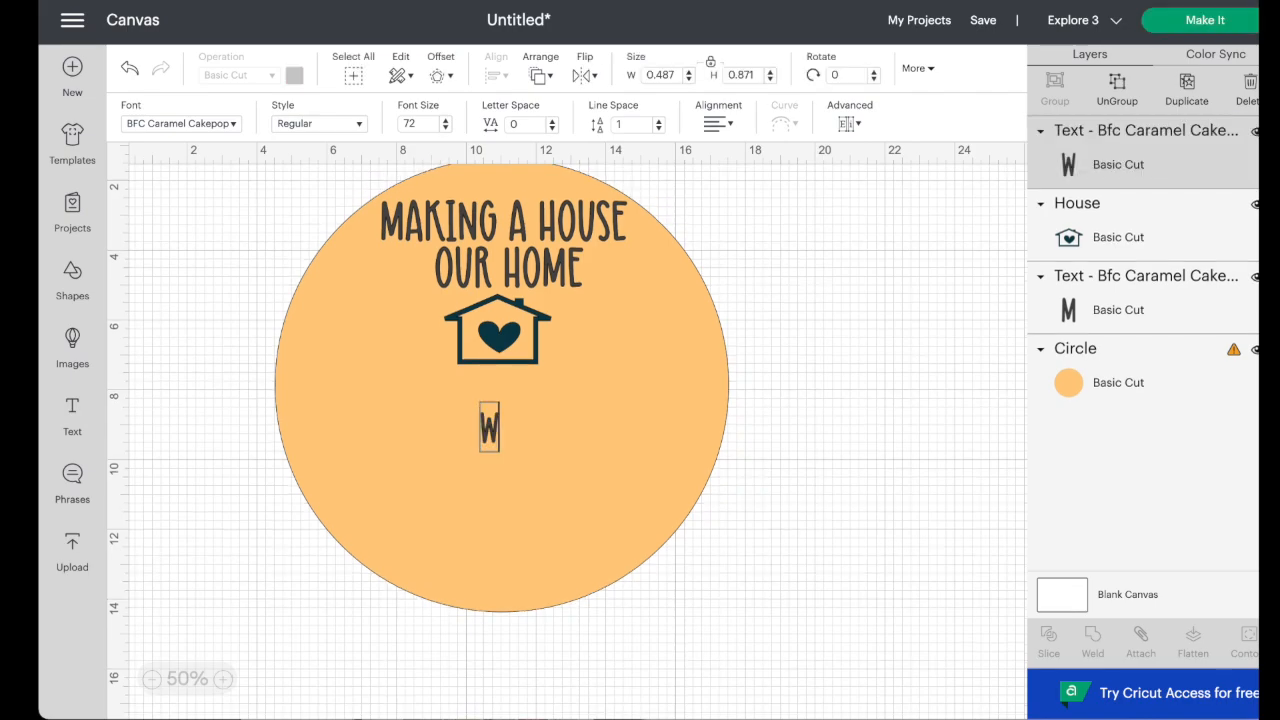
text(ELLMANNS)
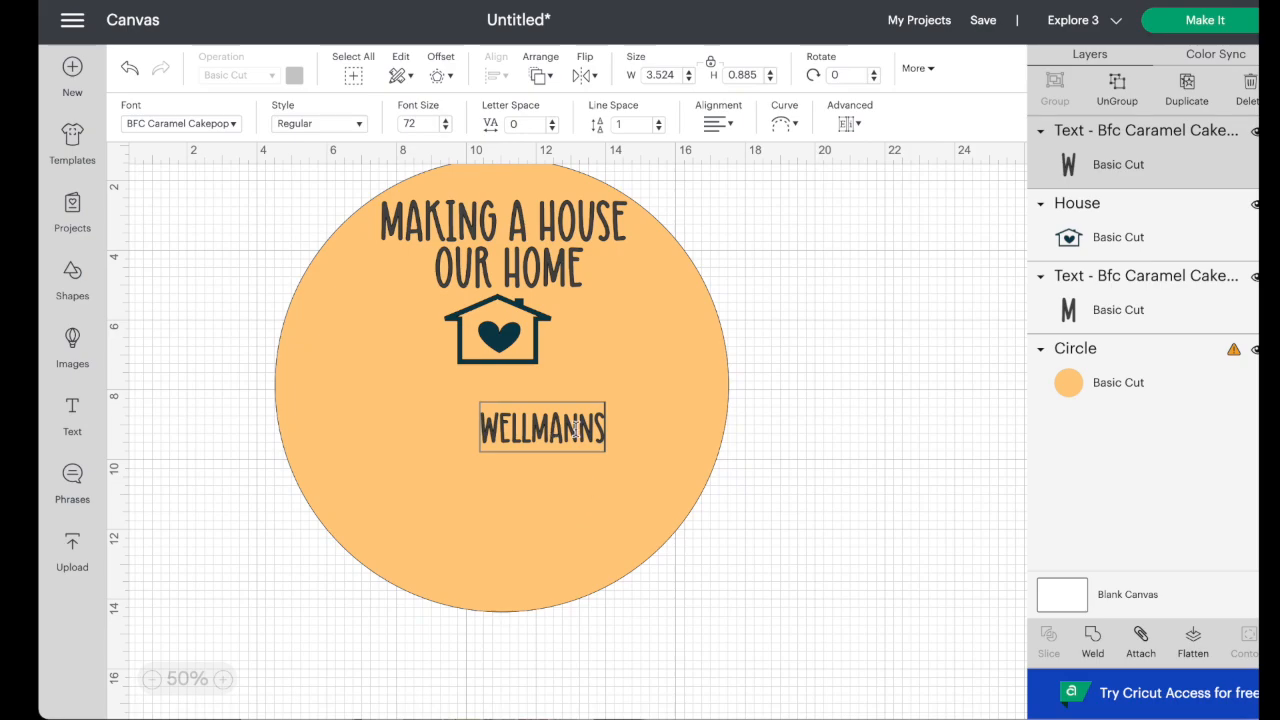
click(597, 487)
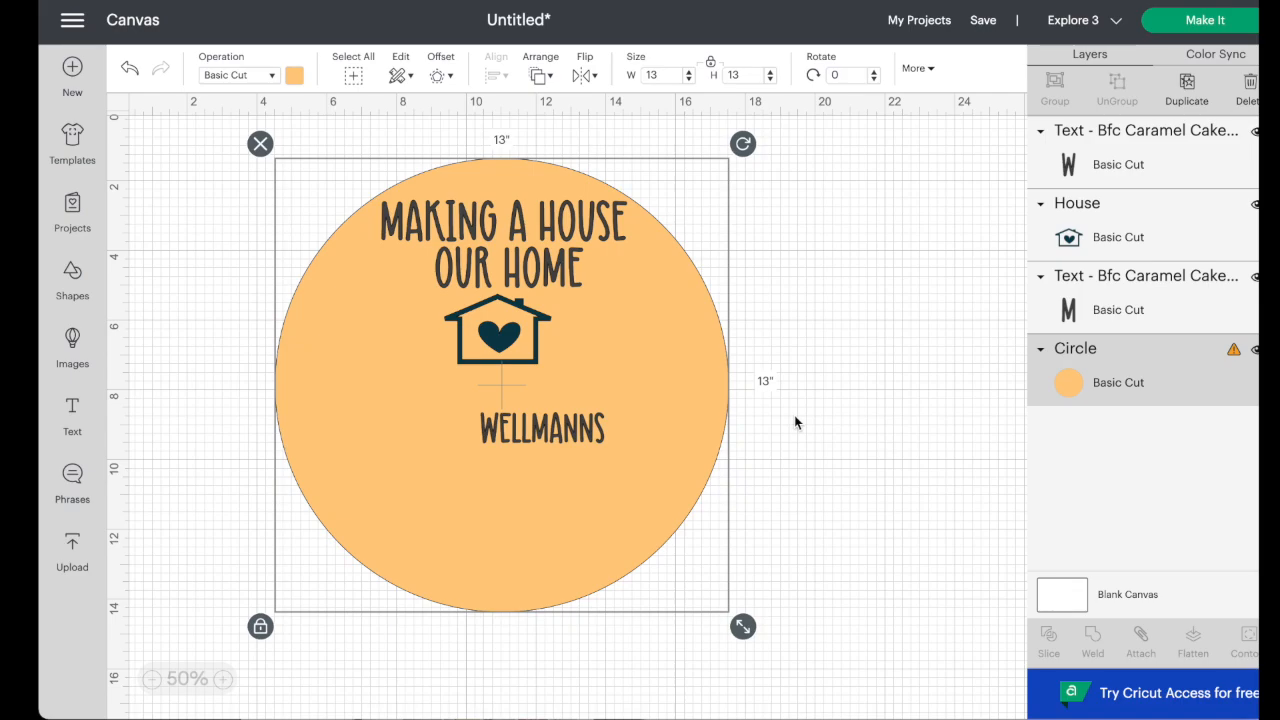
click(794, 415)
- Center the surname below the house and stretch it with unlocked proportions to about 10.25 by 2.39 inches, relocking them
click(584, 431)
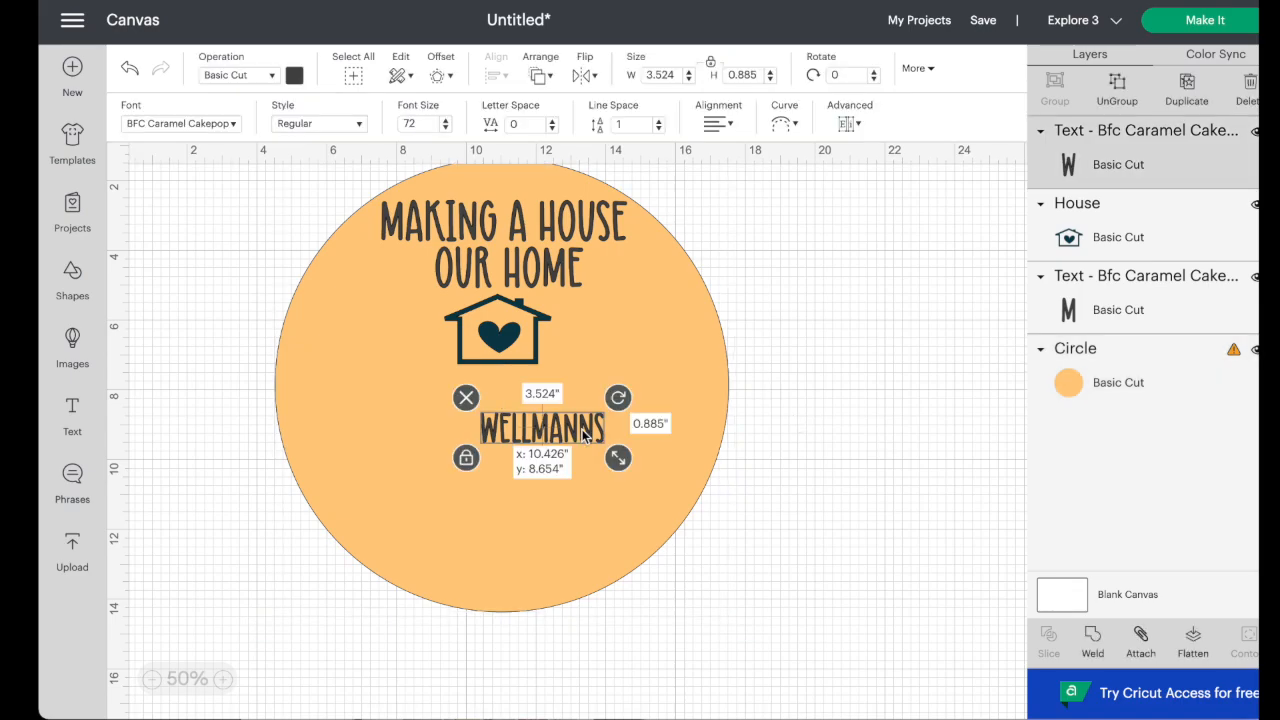
drag(585, 431, 463, 433)
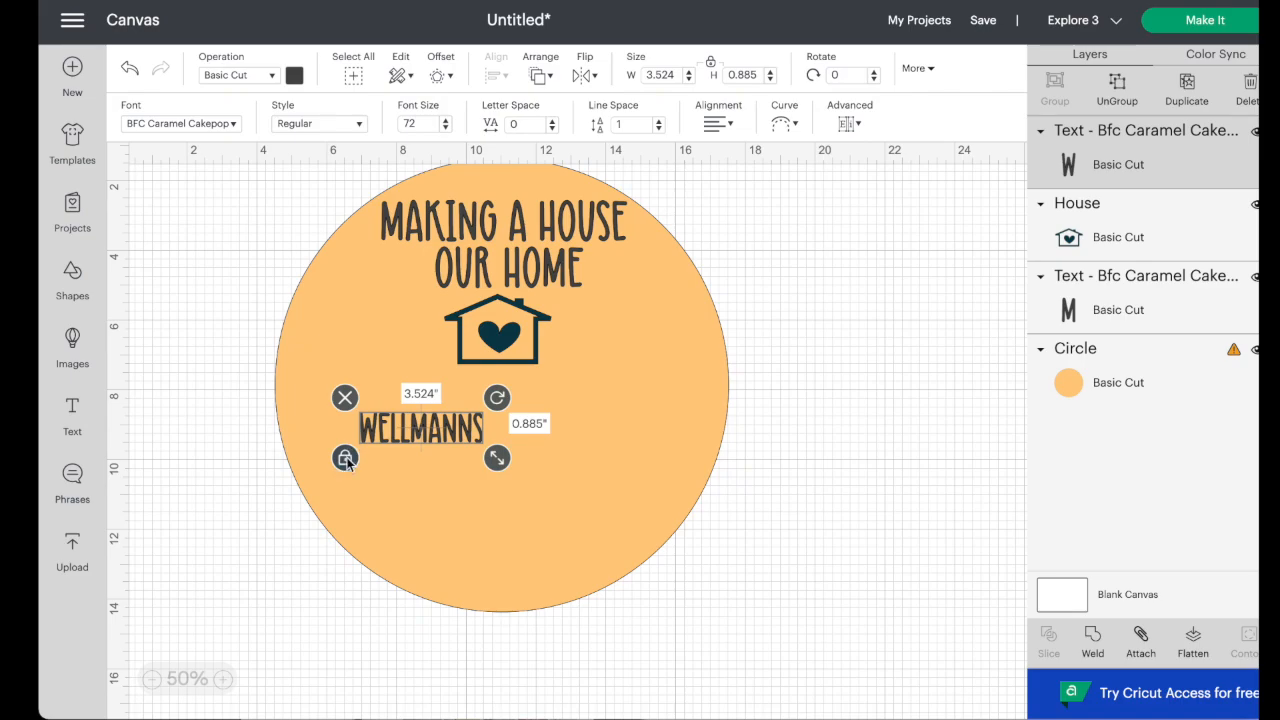
click(345, 458)
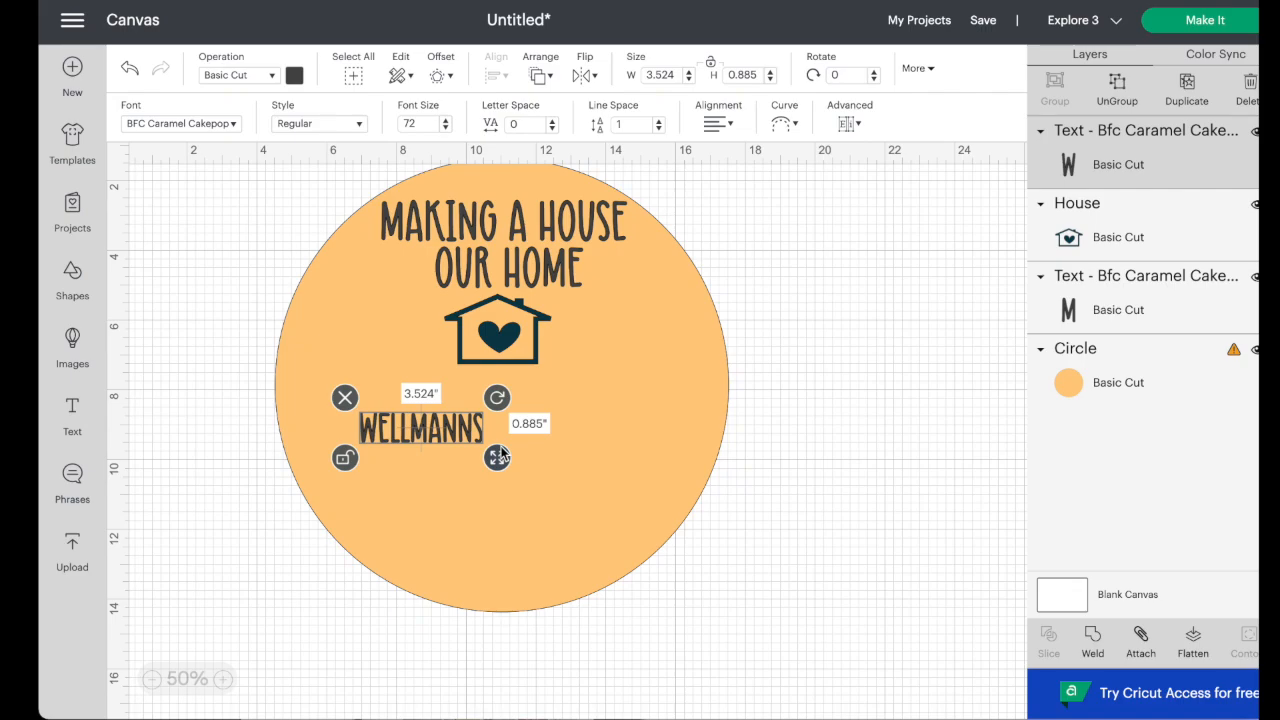
drag(498, 463, 654, 493)
drag(653, 492, 637, 486)
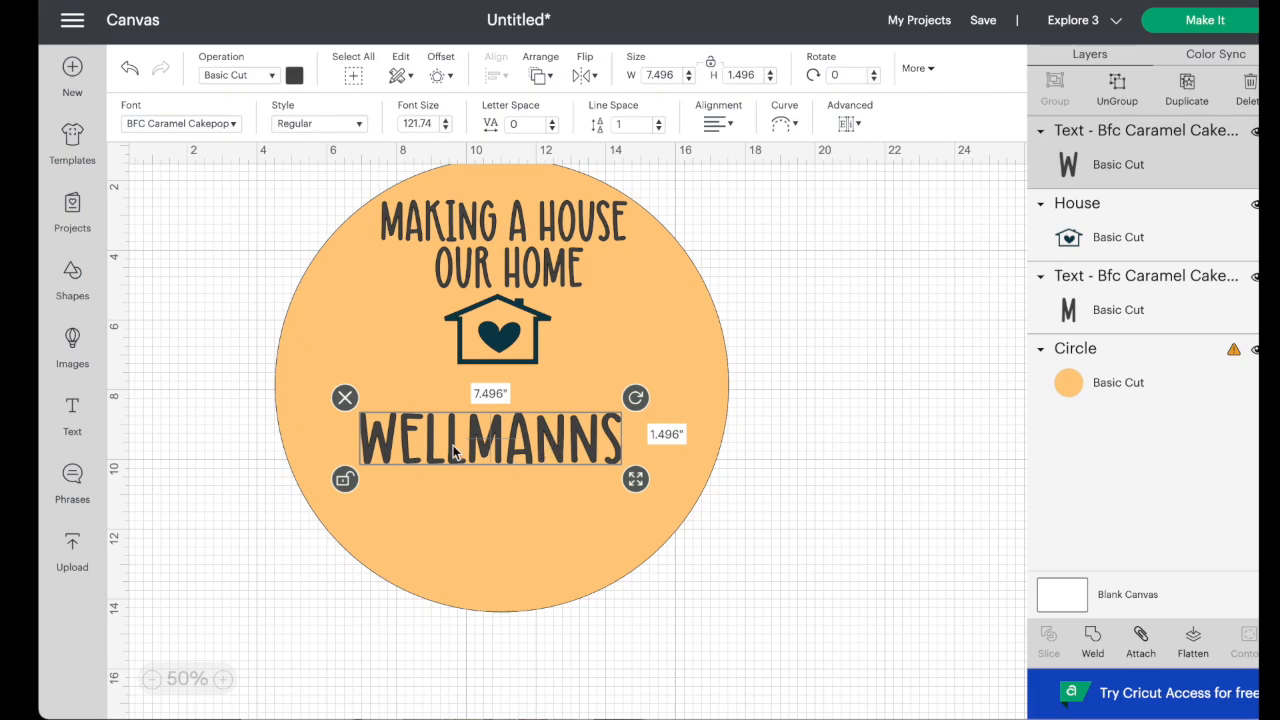
mouse_move(453, 452)
mouse_down()
mouse_move(425, 446)
mouse_move(467, 461)
mouse_up()
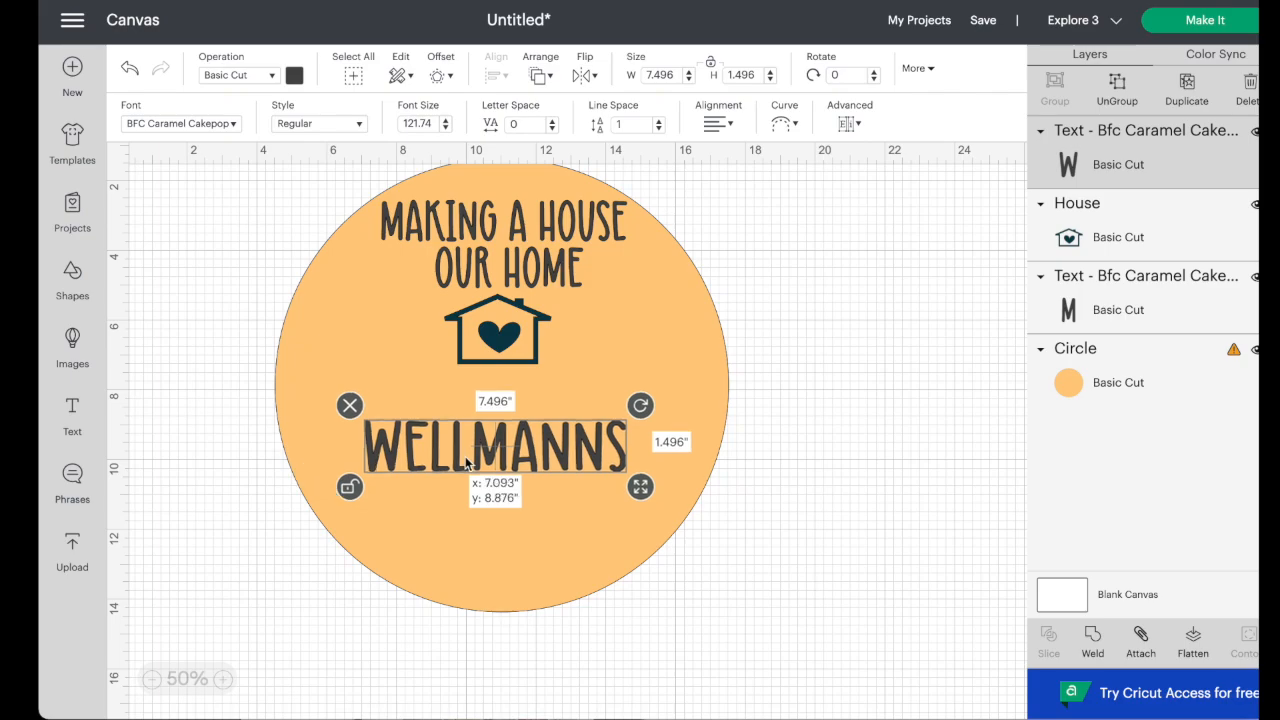
drag(640, 487, 694, 512)
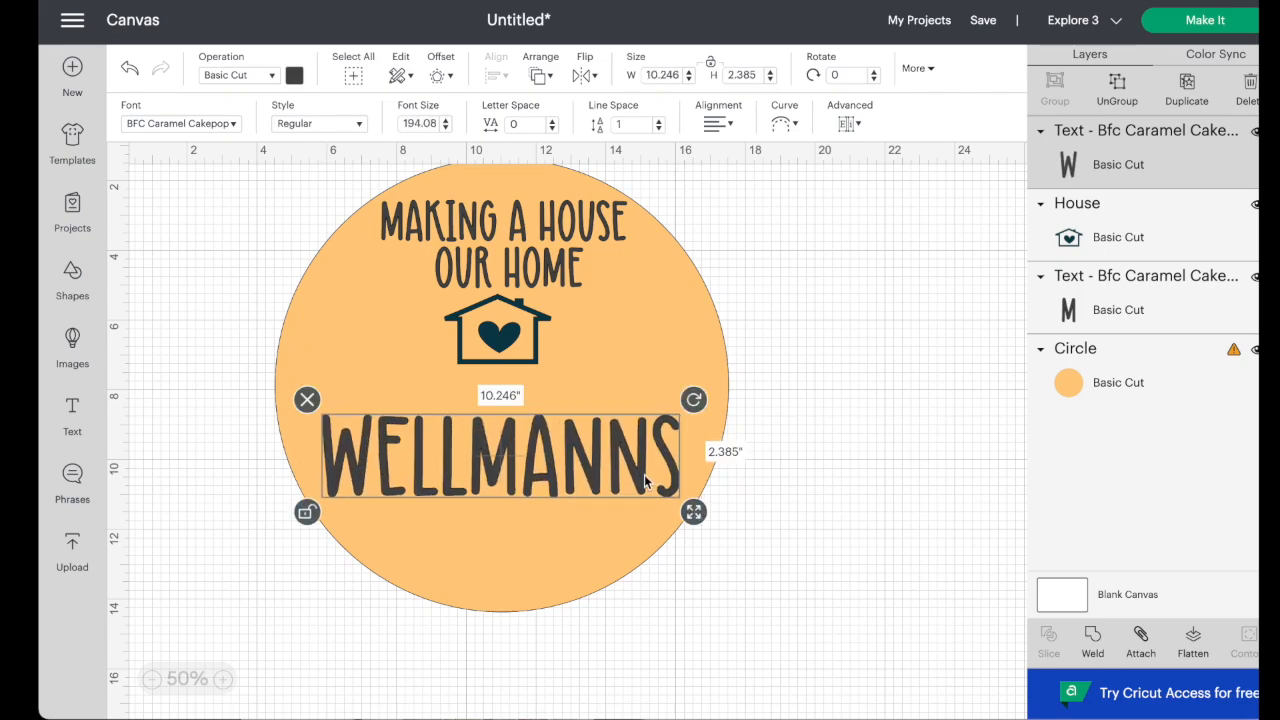
drag(641, 470, 639, 463)
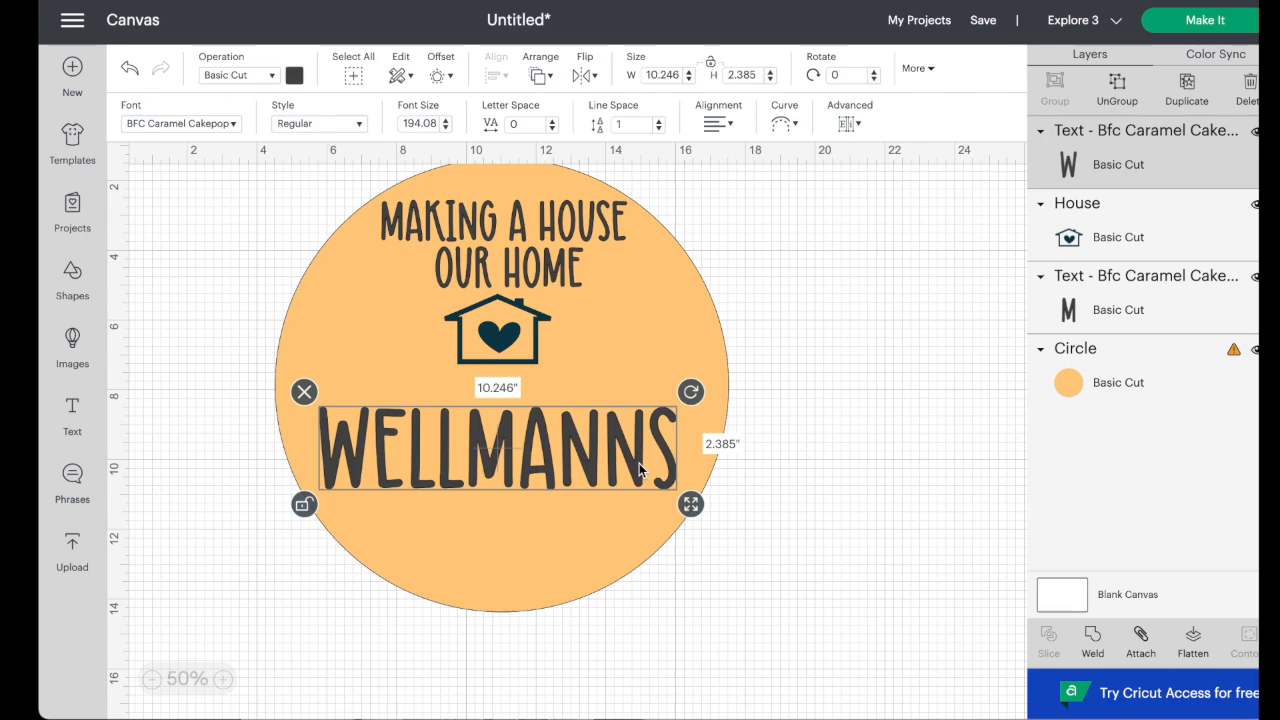
click(305, 506)
- Change the surname's font to BFC Clementine and nudge the text slightly to recenter it on the circle
click(233, 125)
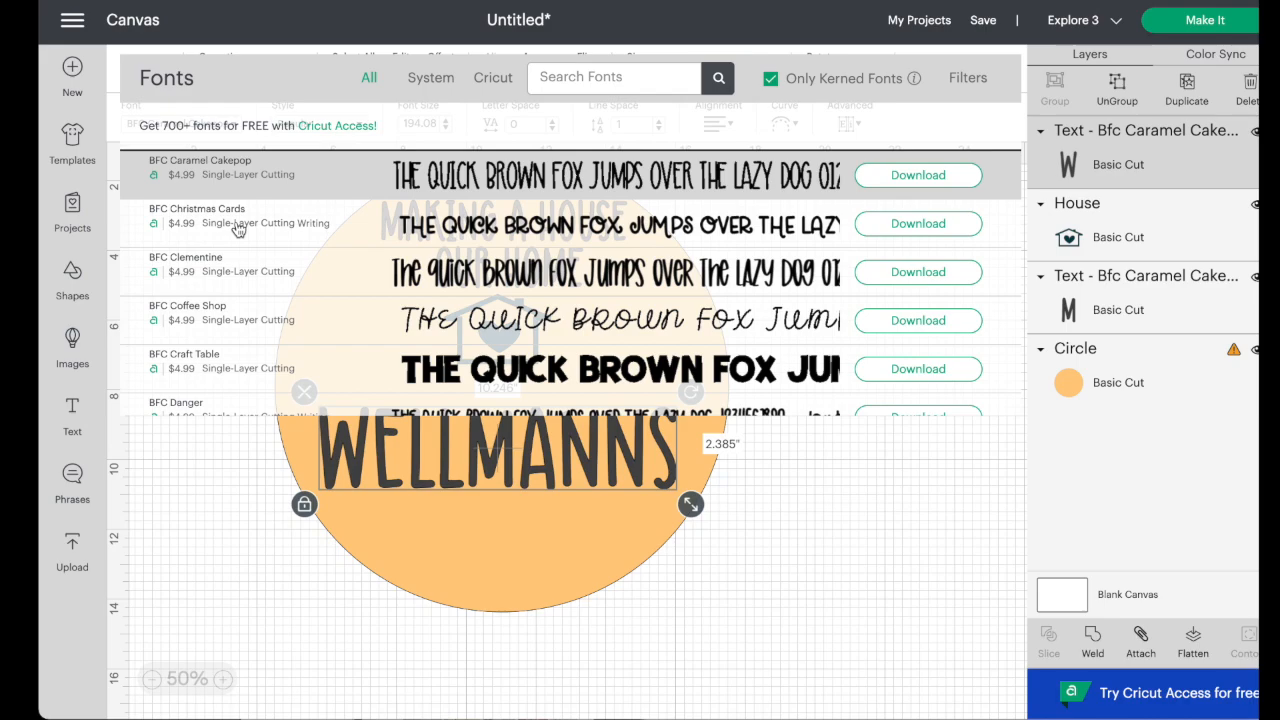
click(216, 278)
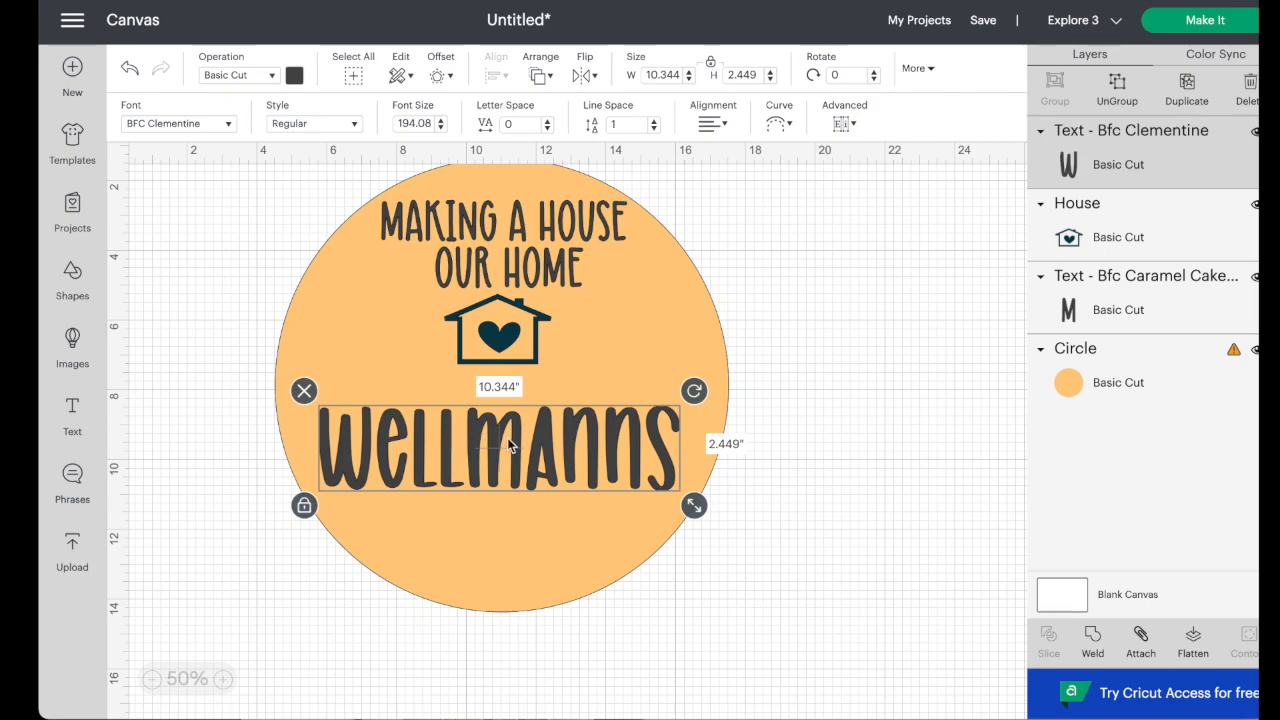
drag(508, 444, 512, 442)
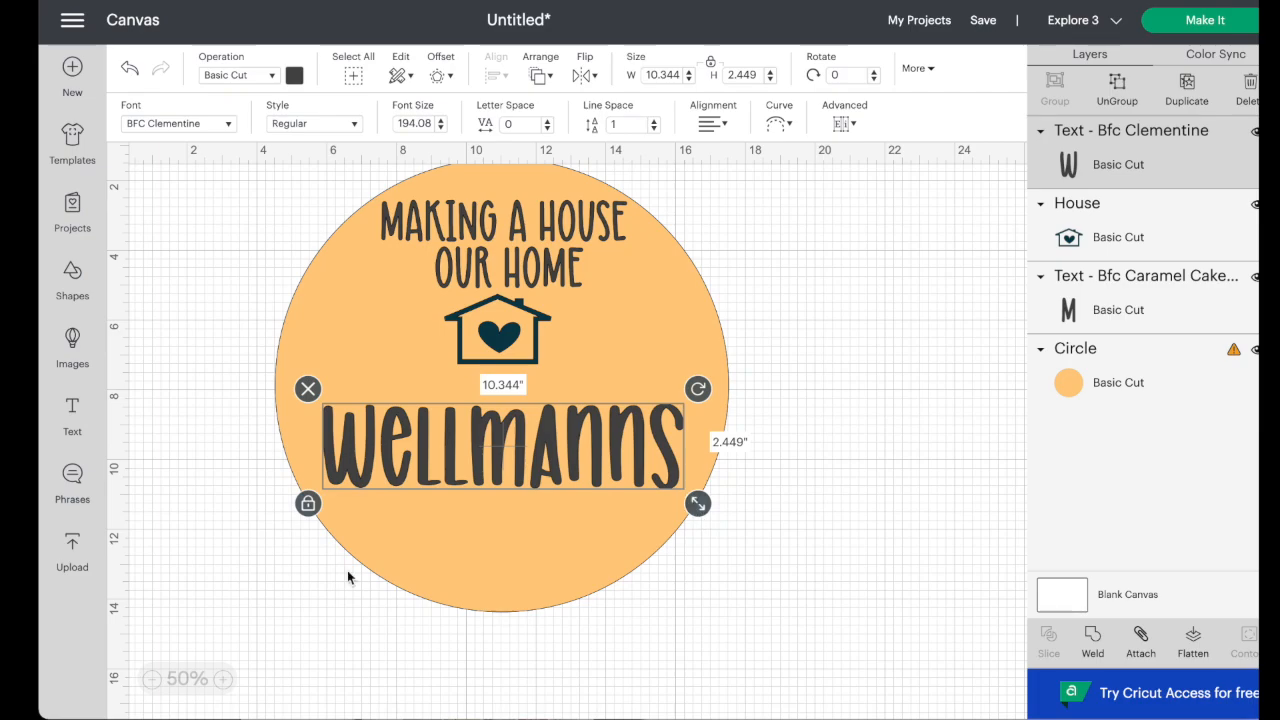
- Stretch the surname with unlocked proportions to about 10.82 by 2.48 inches, relock them, and clear the selection
click(307, 505)
drag(697, 505, 643, 461)
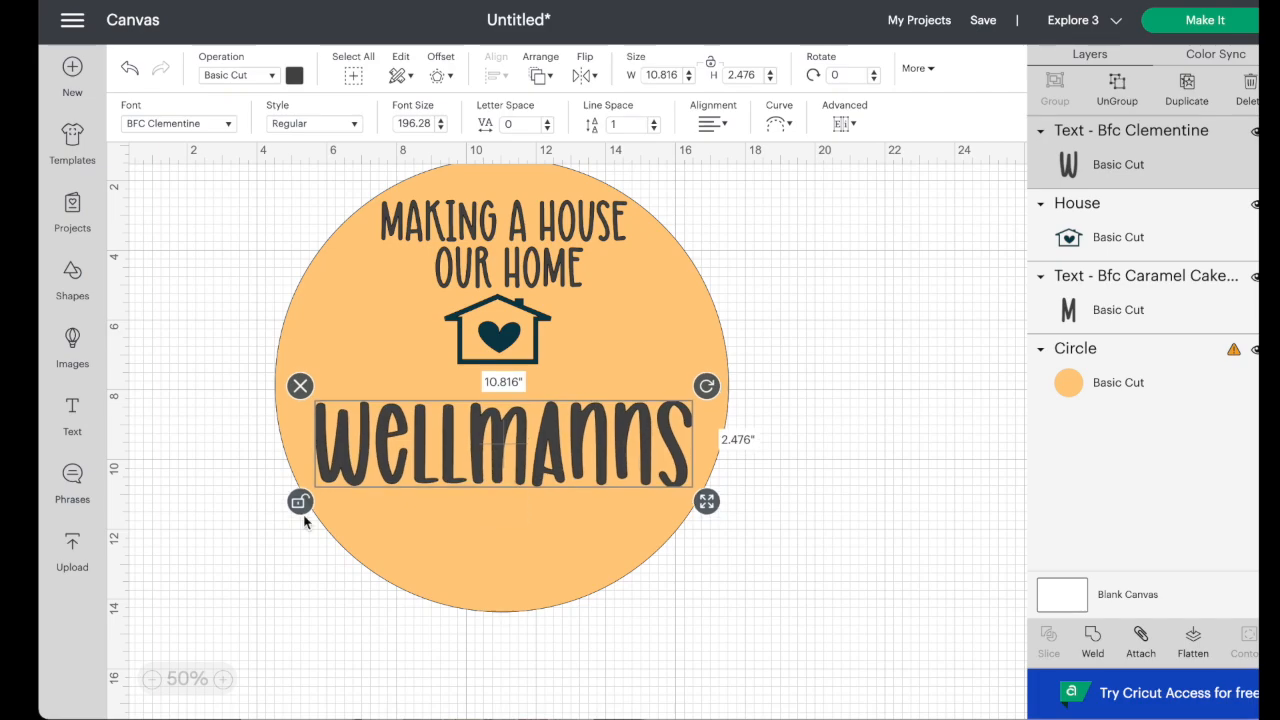
click(301, 500)
click(648, 321)
click(781, 378)
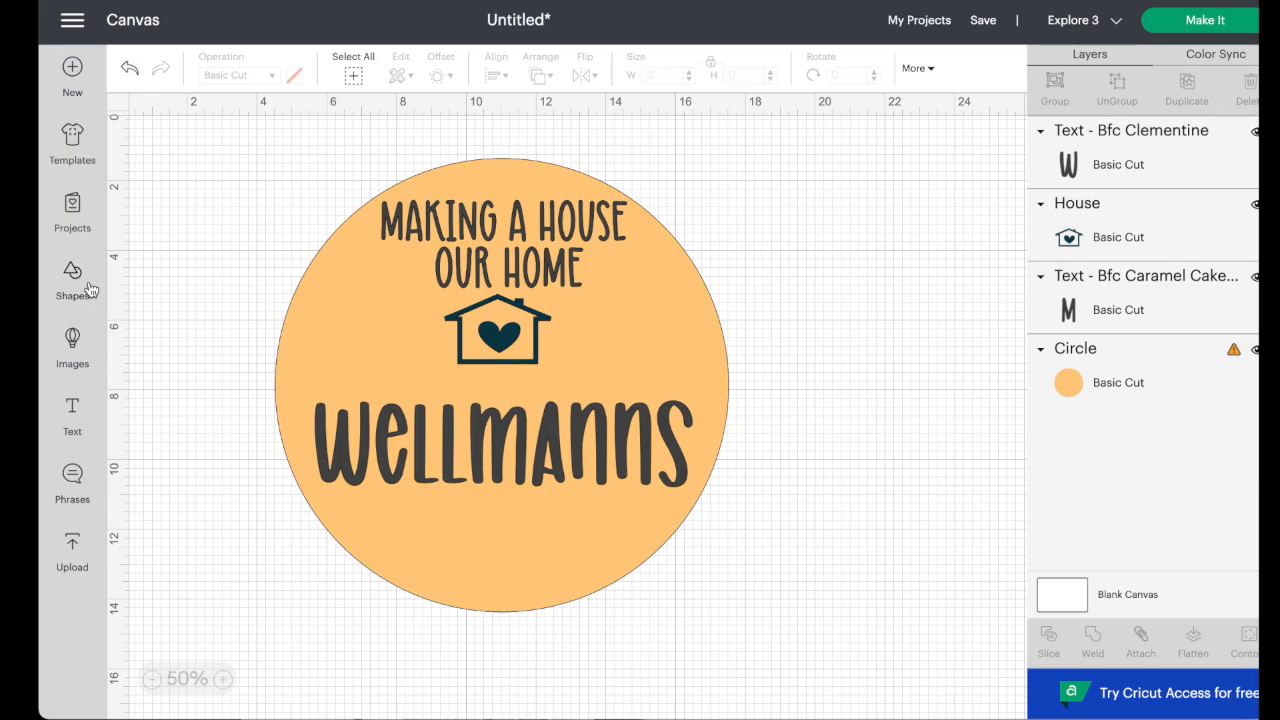
- Add a new text object, enlarge it to about 2.11 by 1.59 inches, and place it above the start of the surname
click(73, 407)
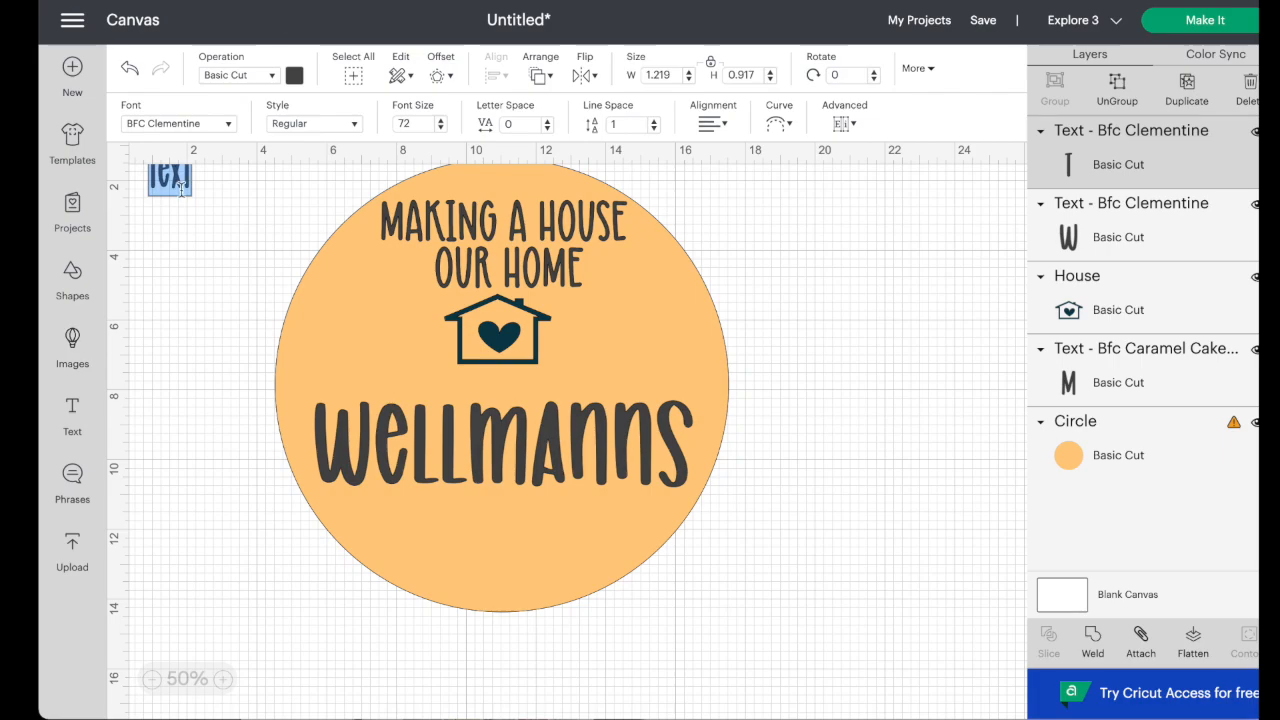
click(199, 243)
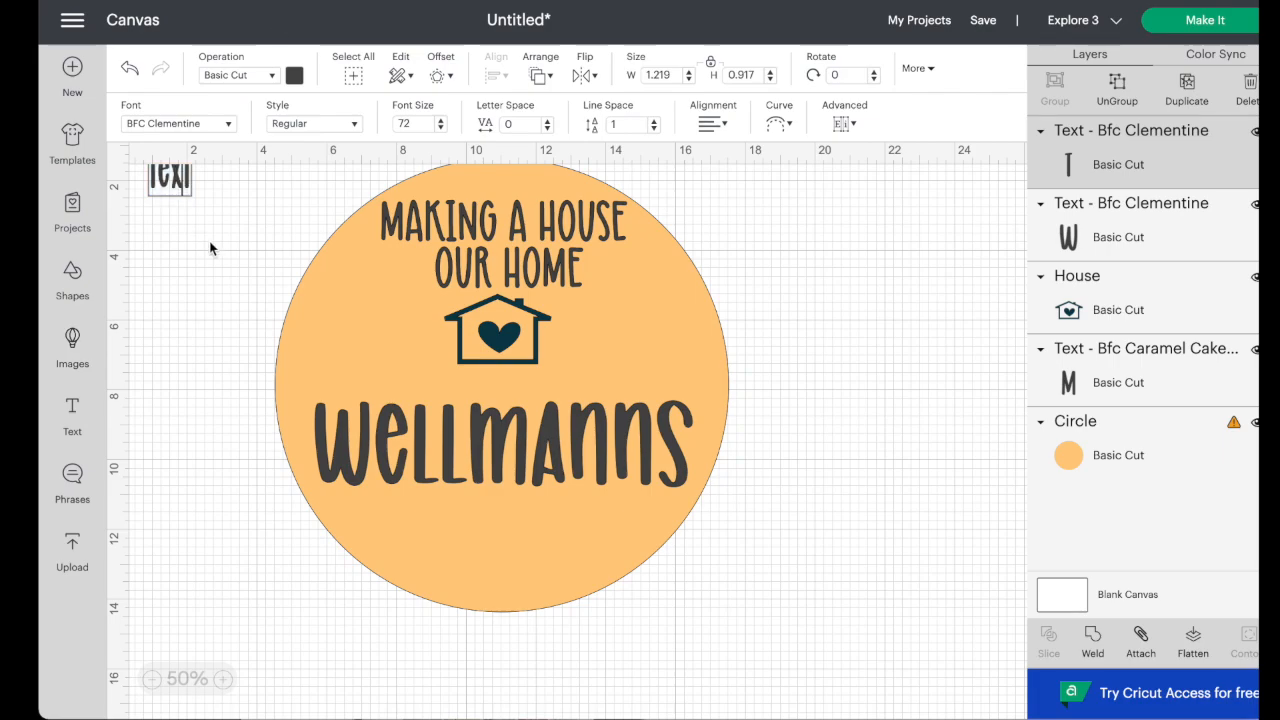
click(210, 248)
click(181, 177)
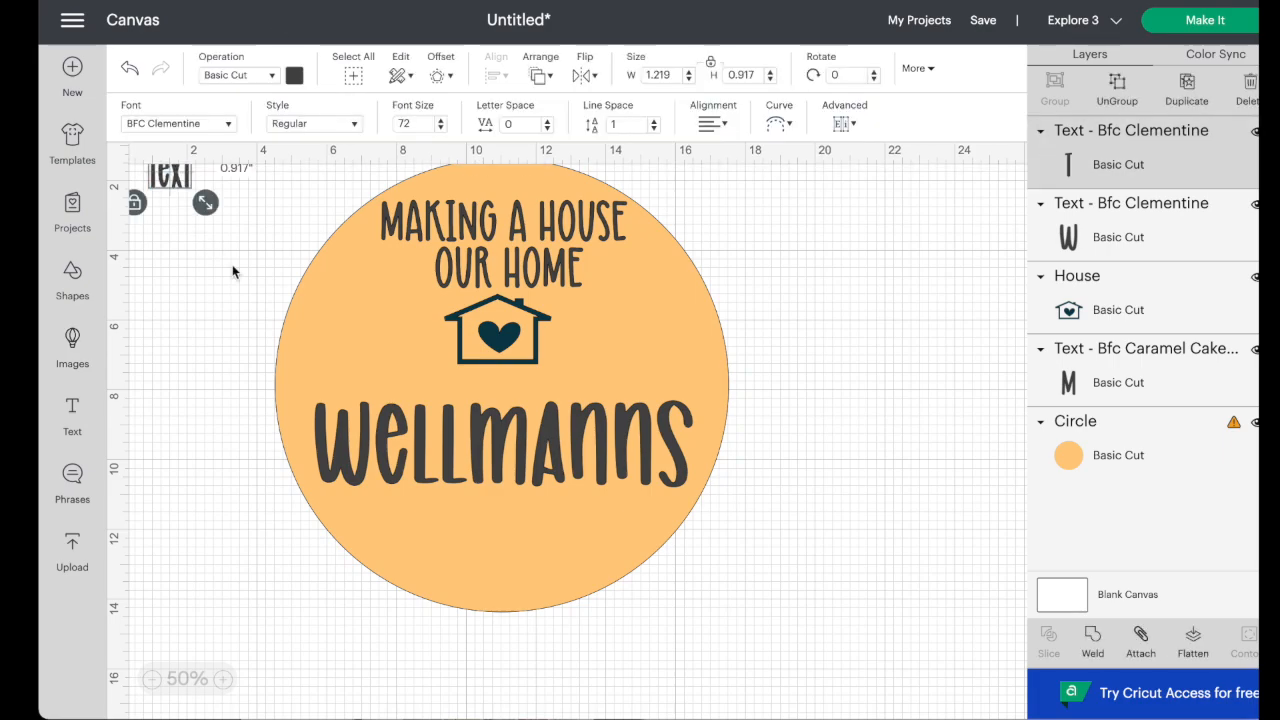
drag(170, 176, 420, 418)
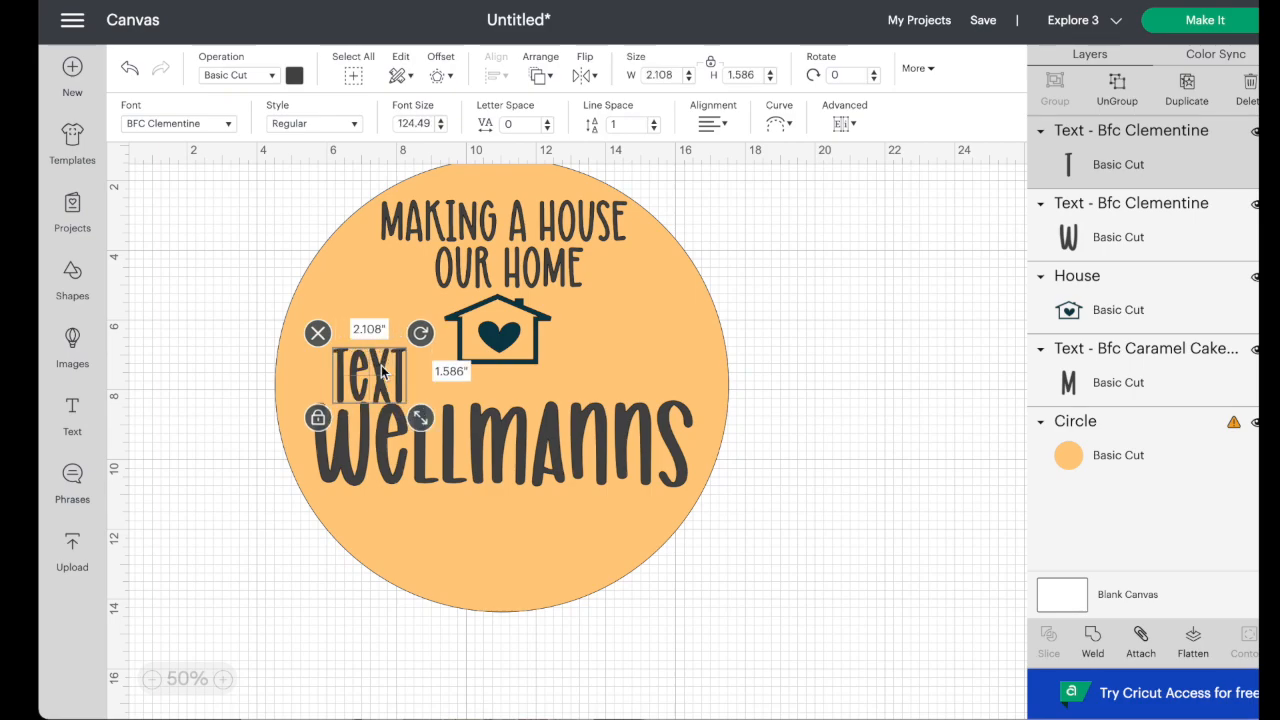
drag(382, 372, 378, 350)
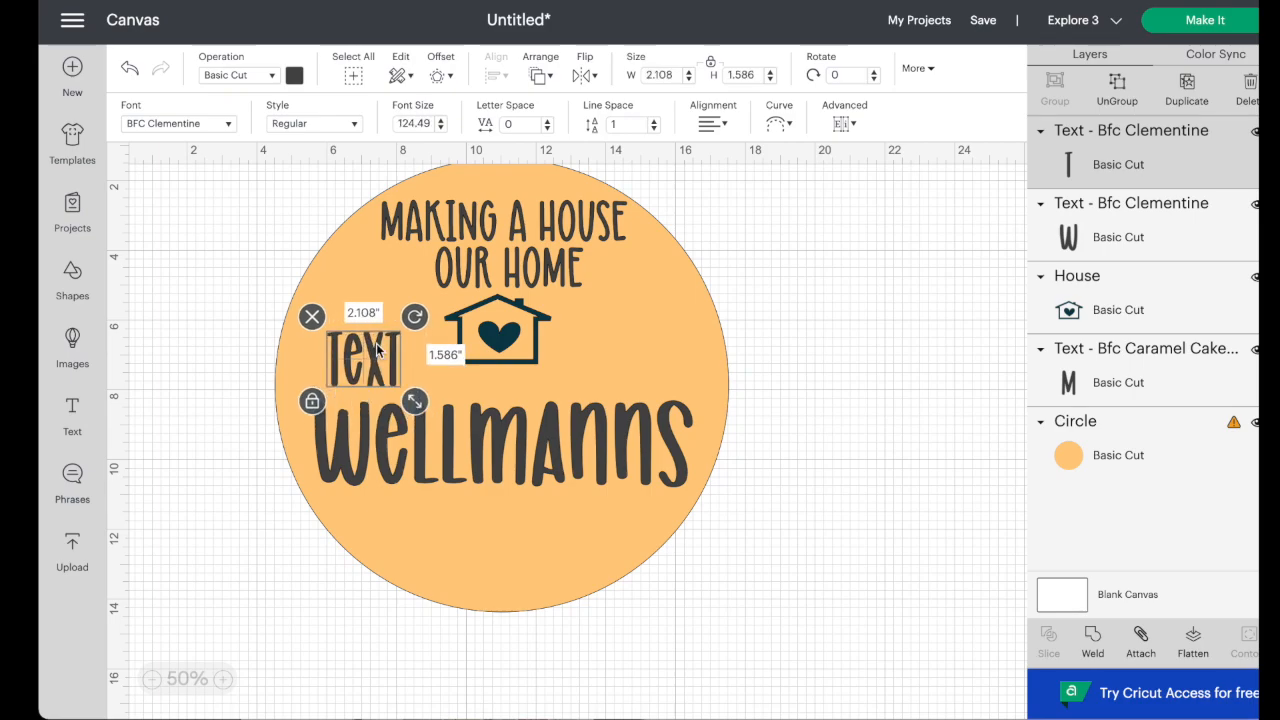
- Replace the new text object's placeholder wording with "The" and clear the selection
double_click(378, 349)
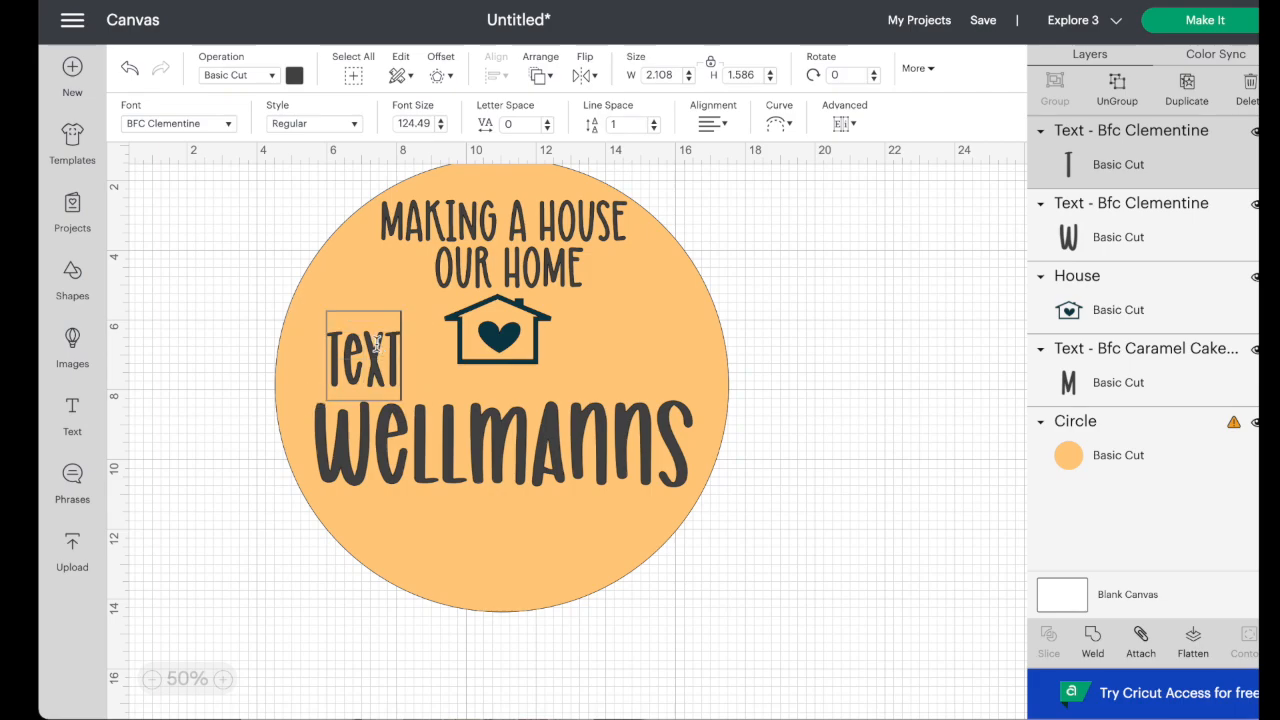
key(BackSpace)
key(BackSpace)
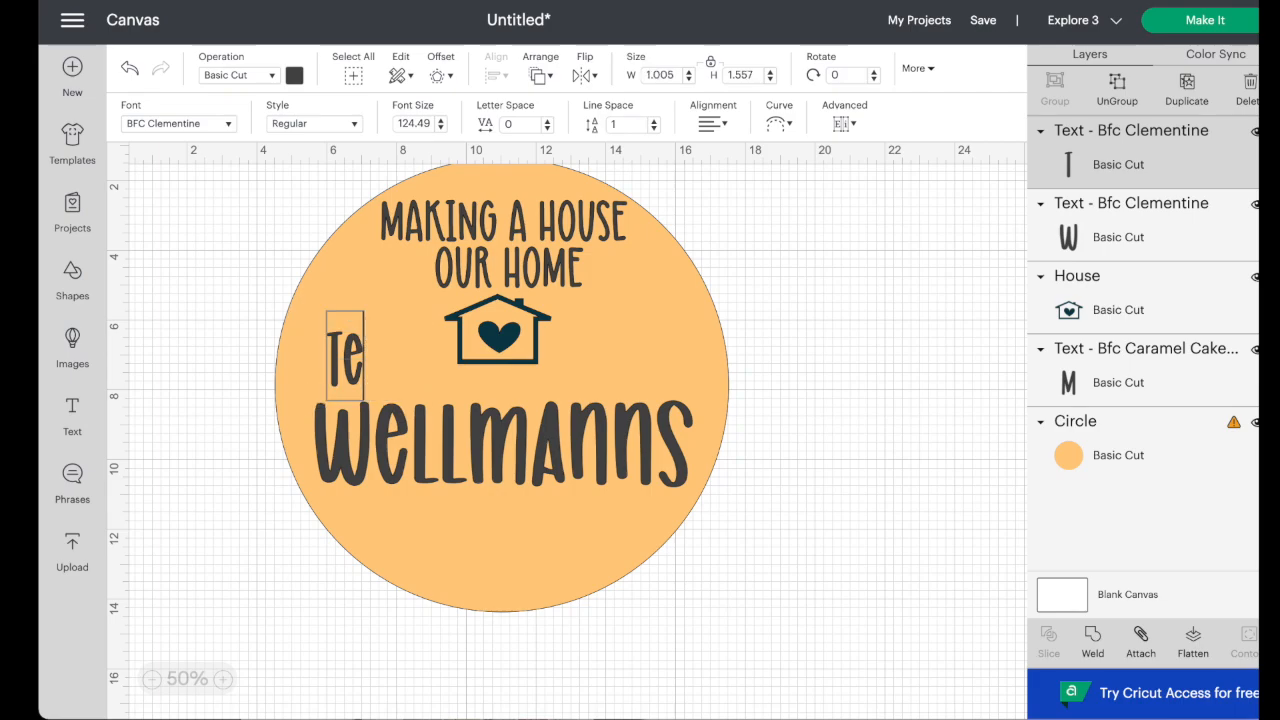
key(BackSpace)
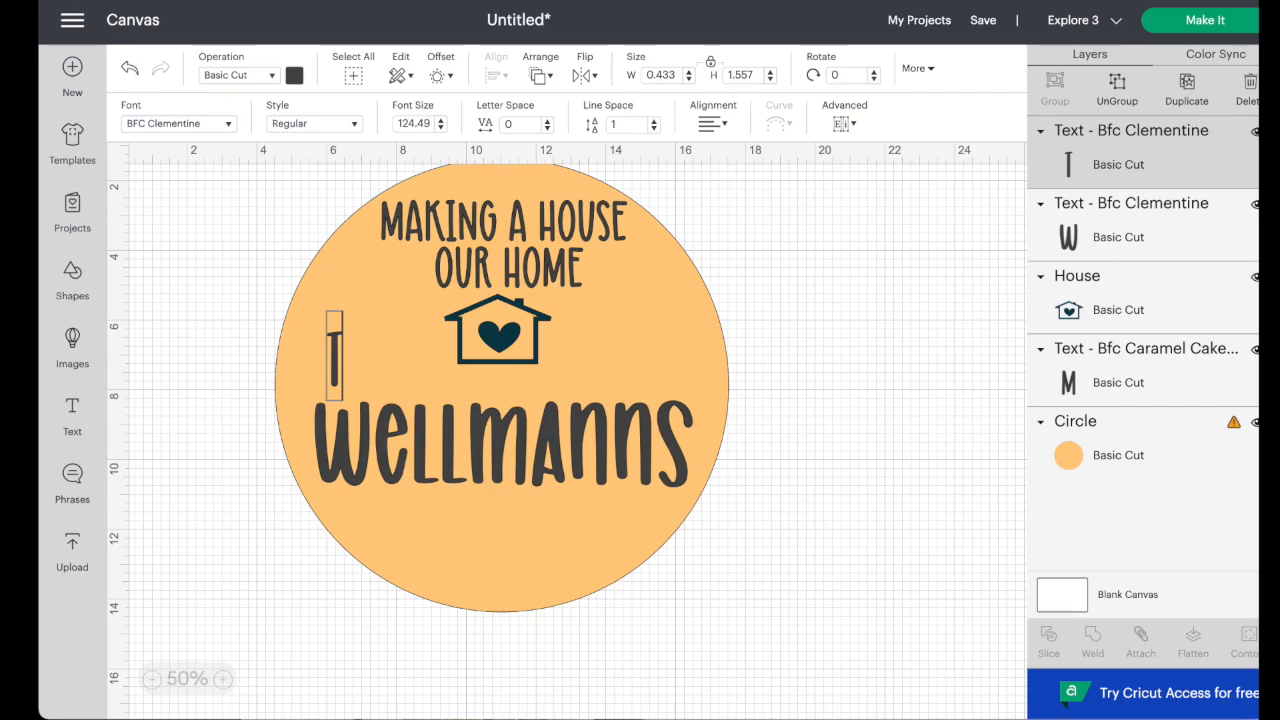
text(he)
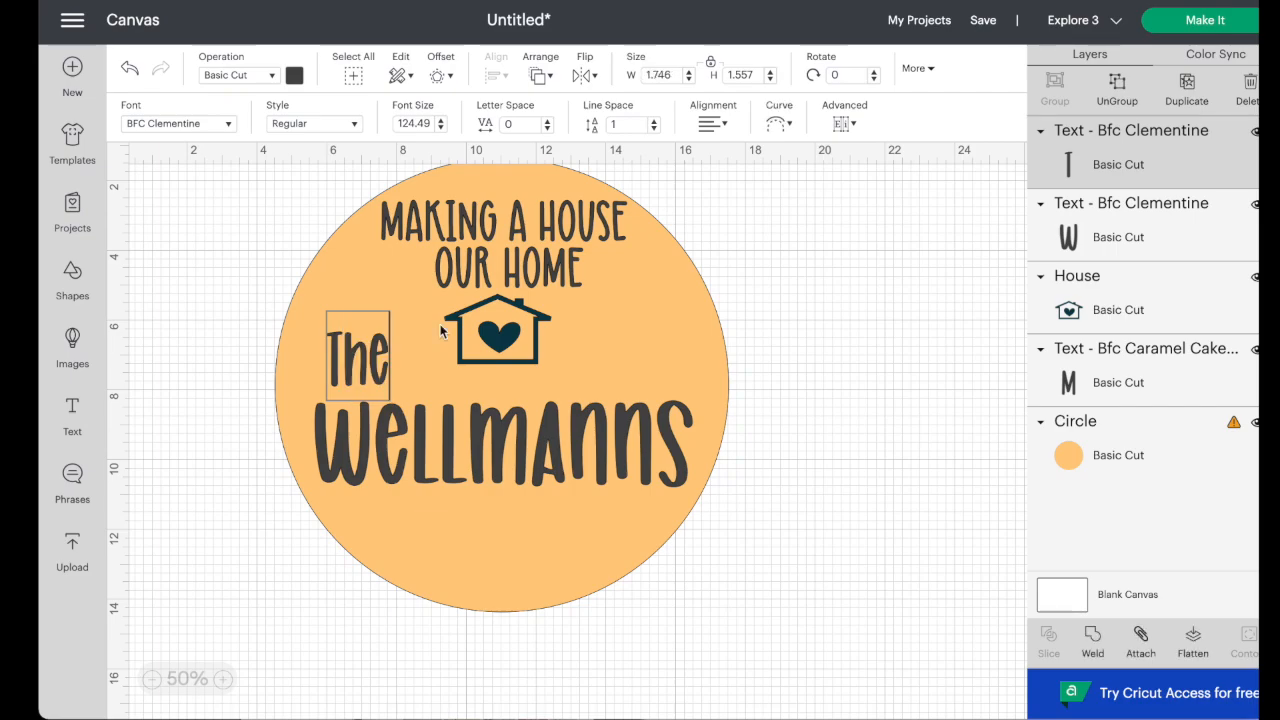
click(751, 257)
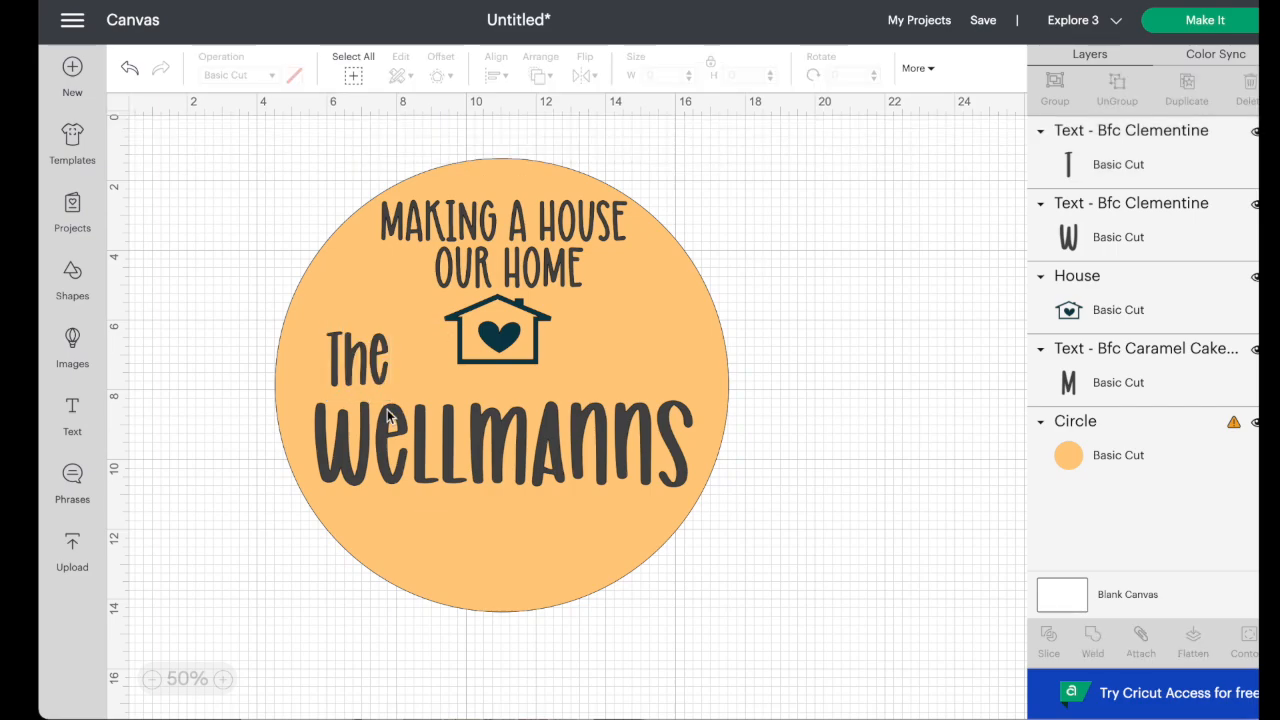
- Change the font of "The" to BFC Flannel Shirt and reposition it just above the surname's first letters
click(363, 362)
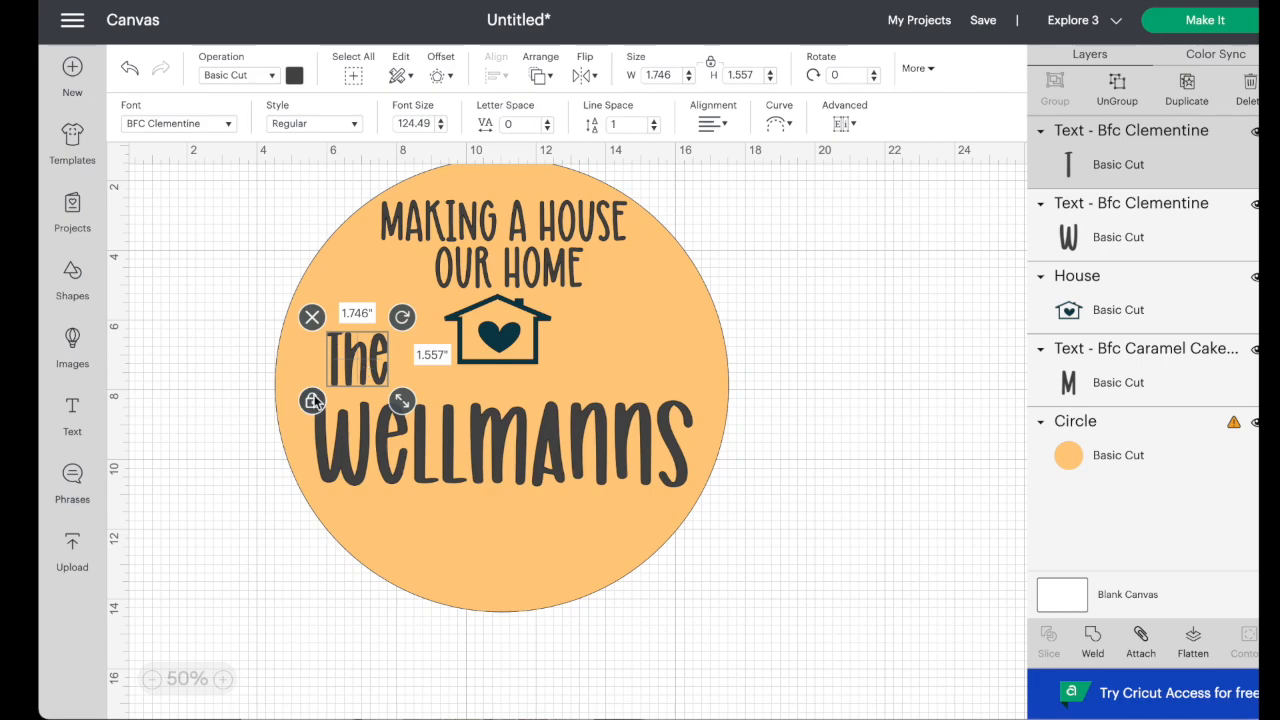
click(225, 125)
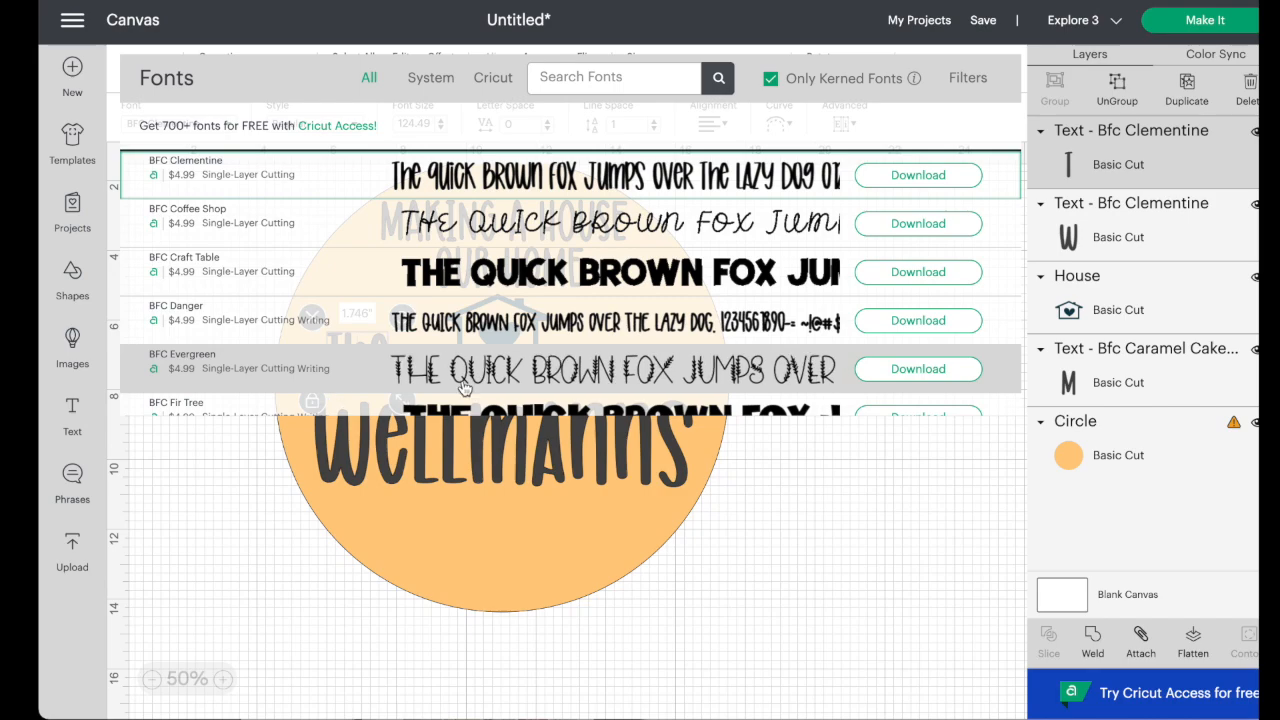
scroll(463, 388, down, 1)
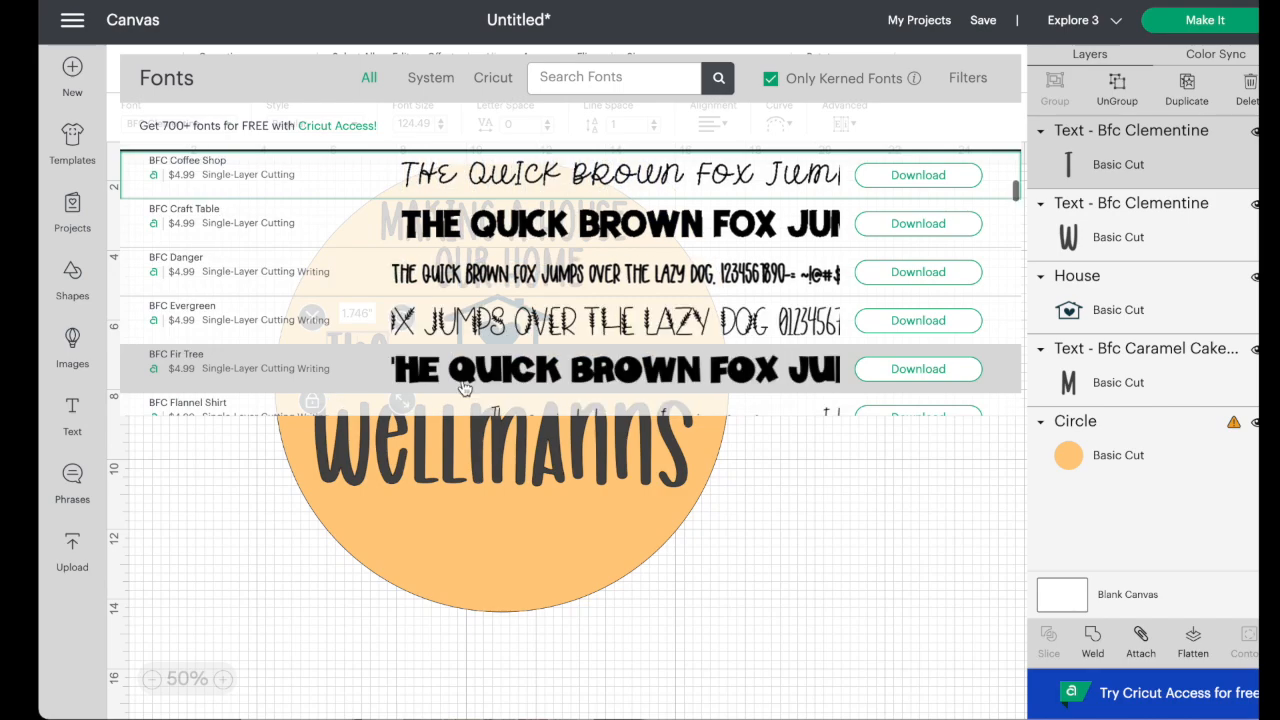
scroll(463, 388, down, 1)
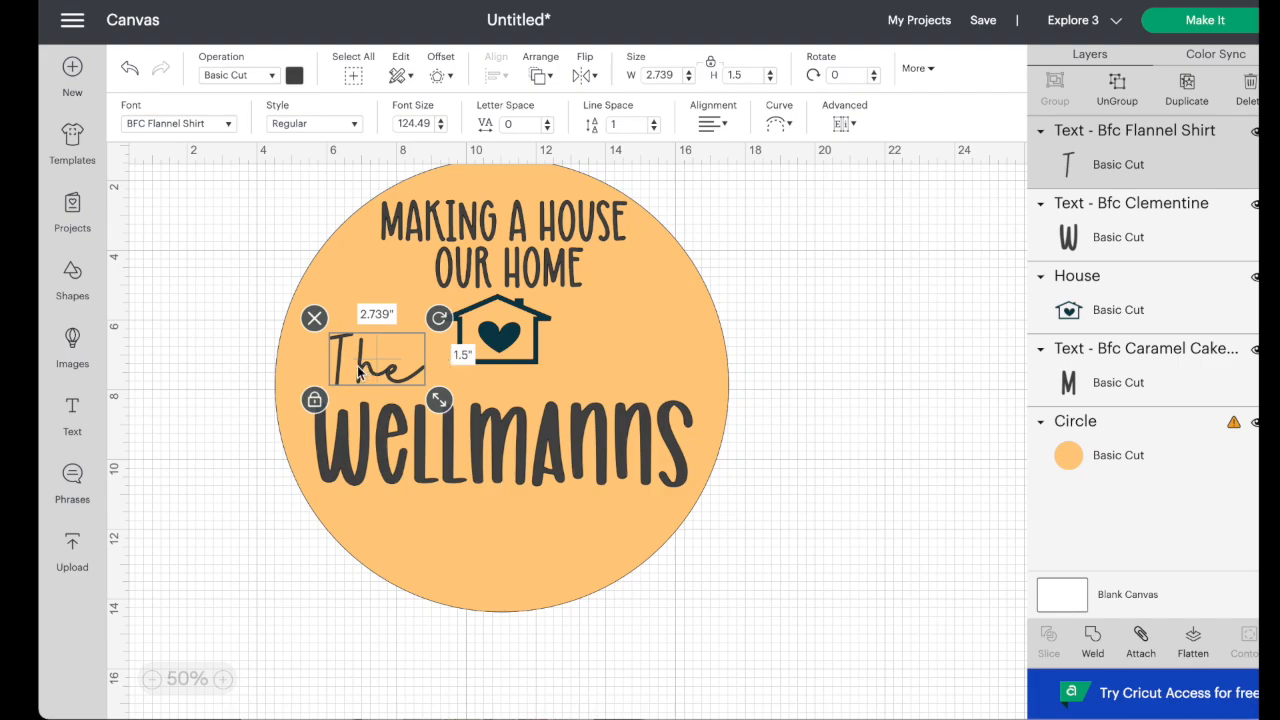
drag(358, 372, 340, 378)
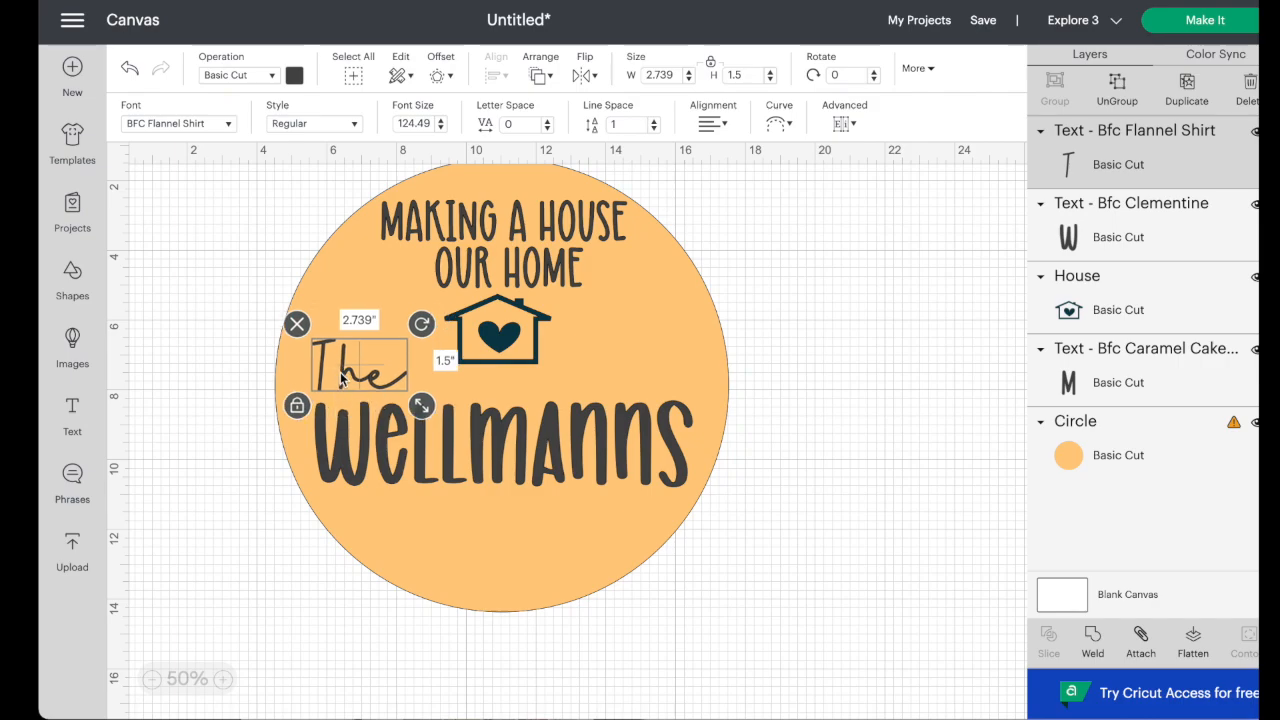
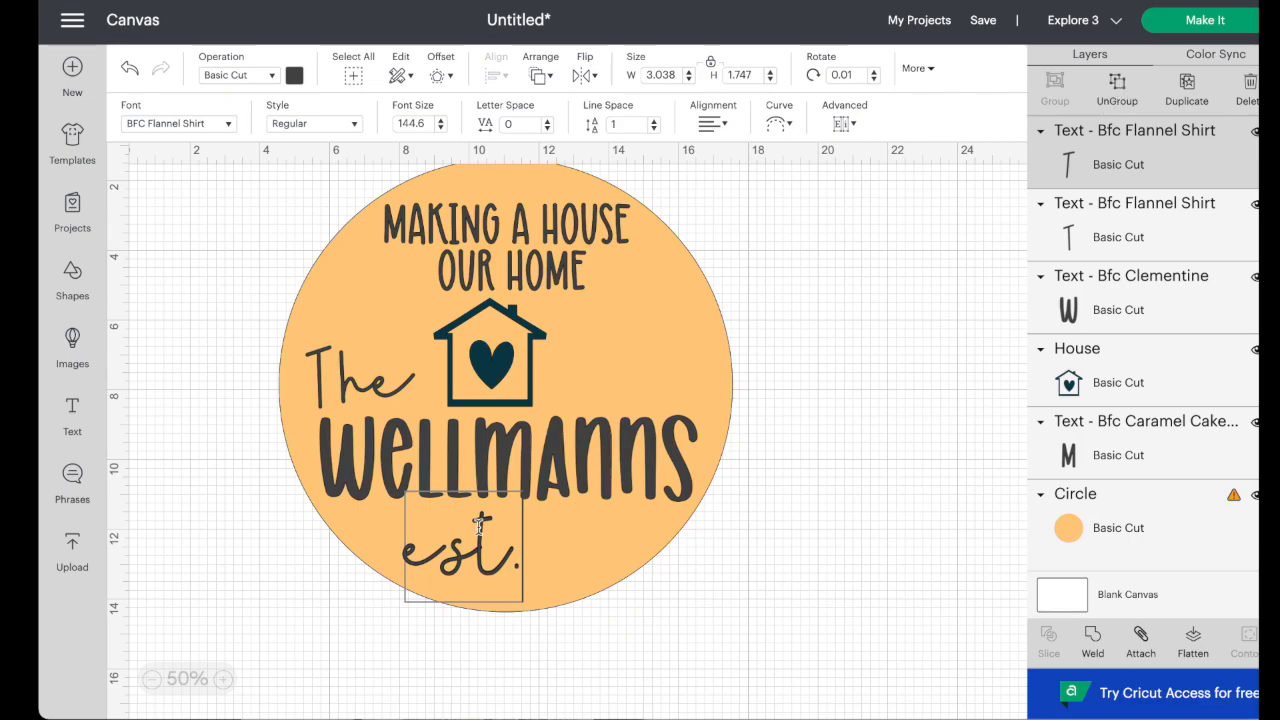
- Ungroup "est." into separate letters and move the s and t closer so the script strokes connect
click(1118, 95)
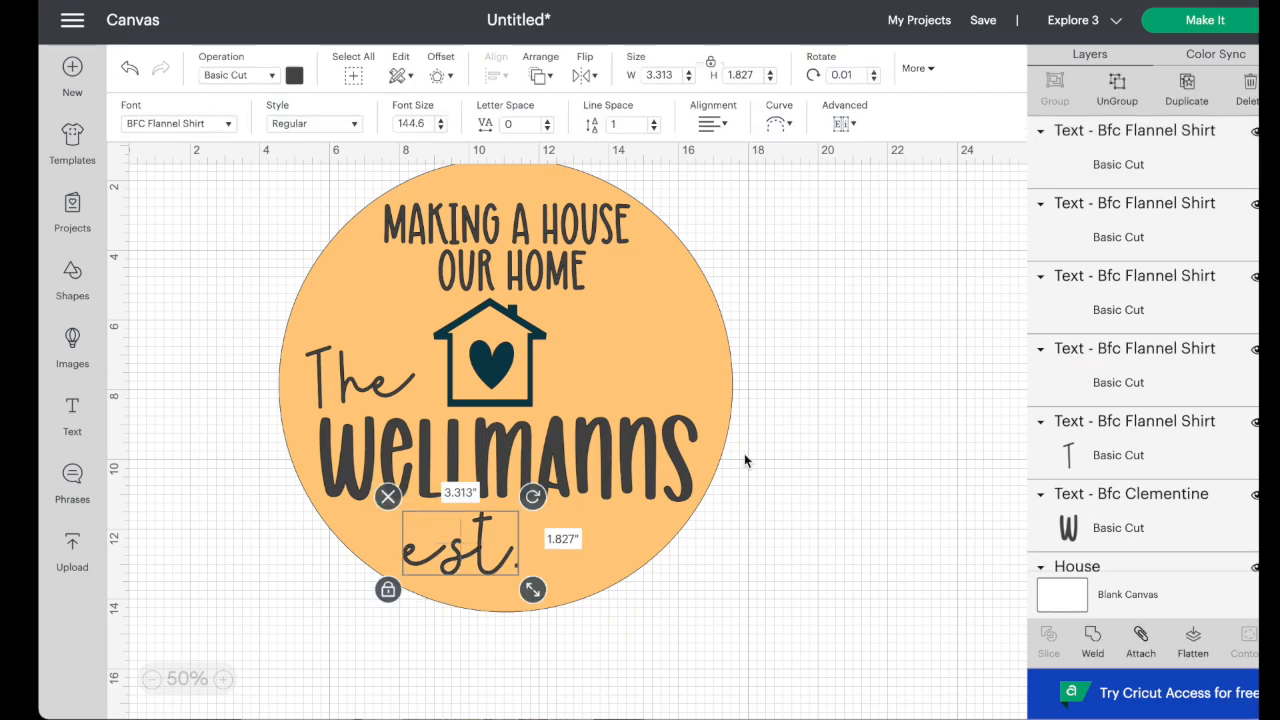
click(455, 560)
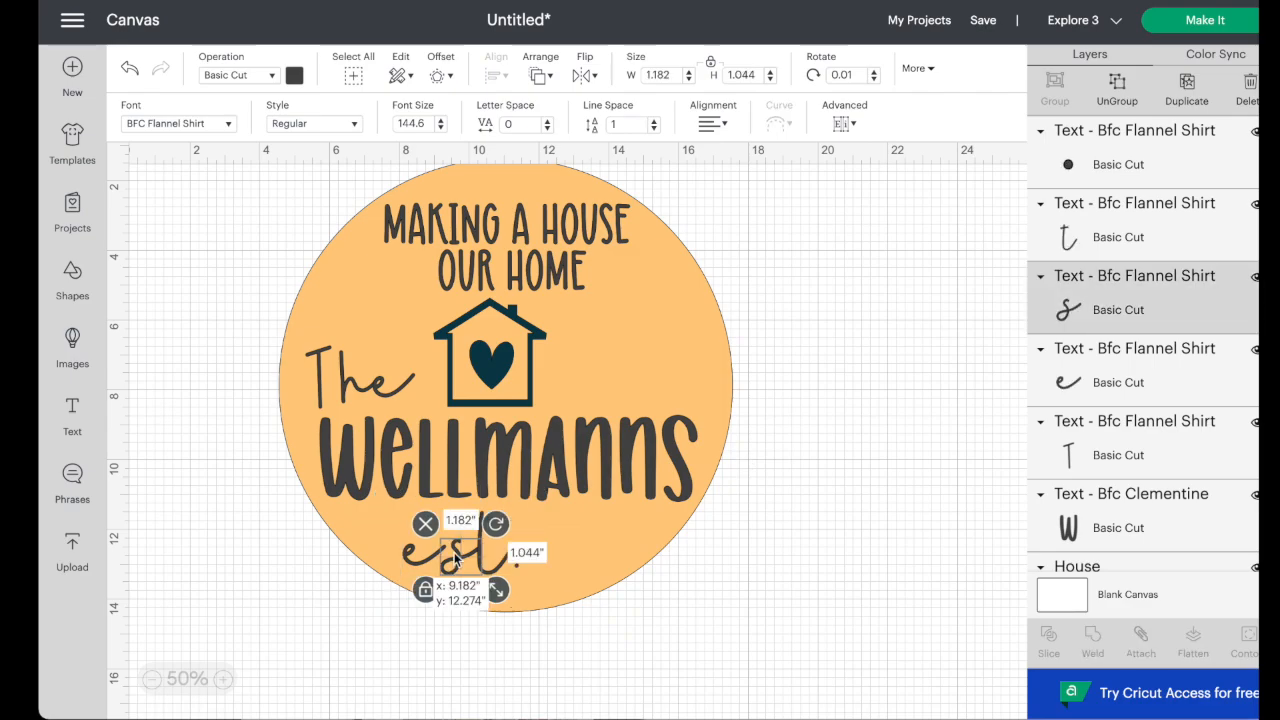
drag(455, 560, 475, 557)
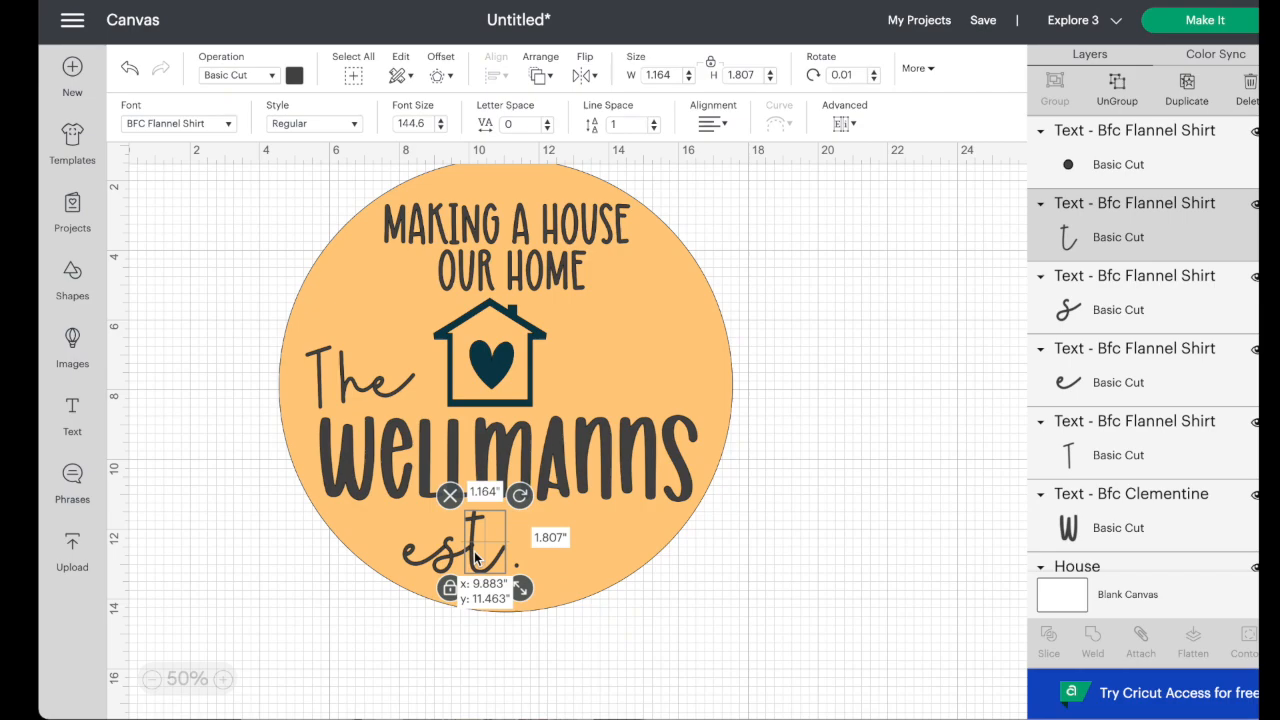
drag(474, 551, 472, 553)
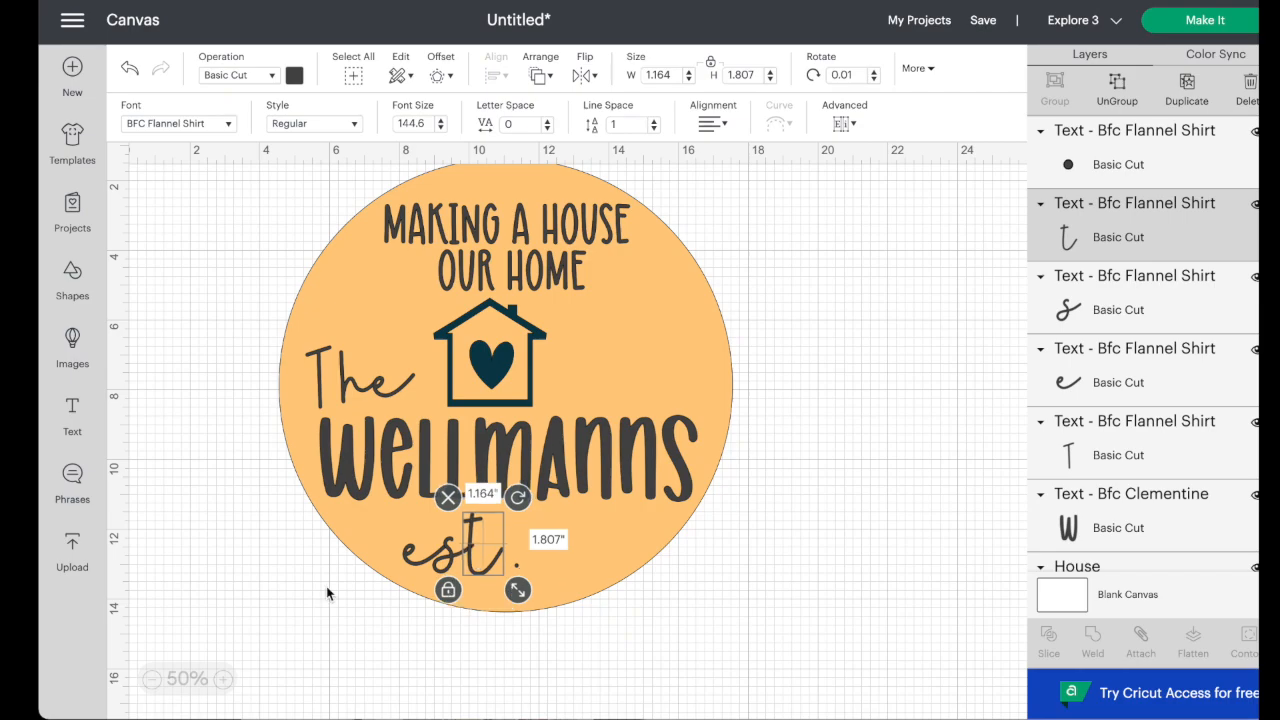
- Nudge the t of "est." slightly away from the s and move the period closer to the t
click(224, 680)
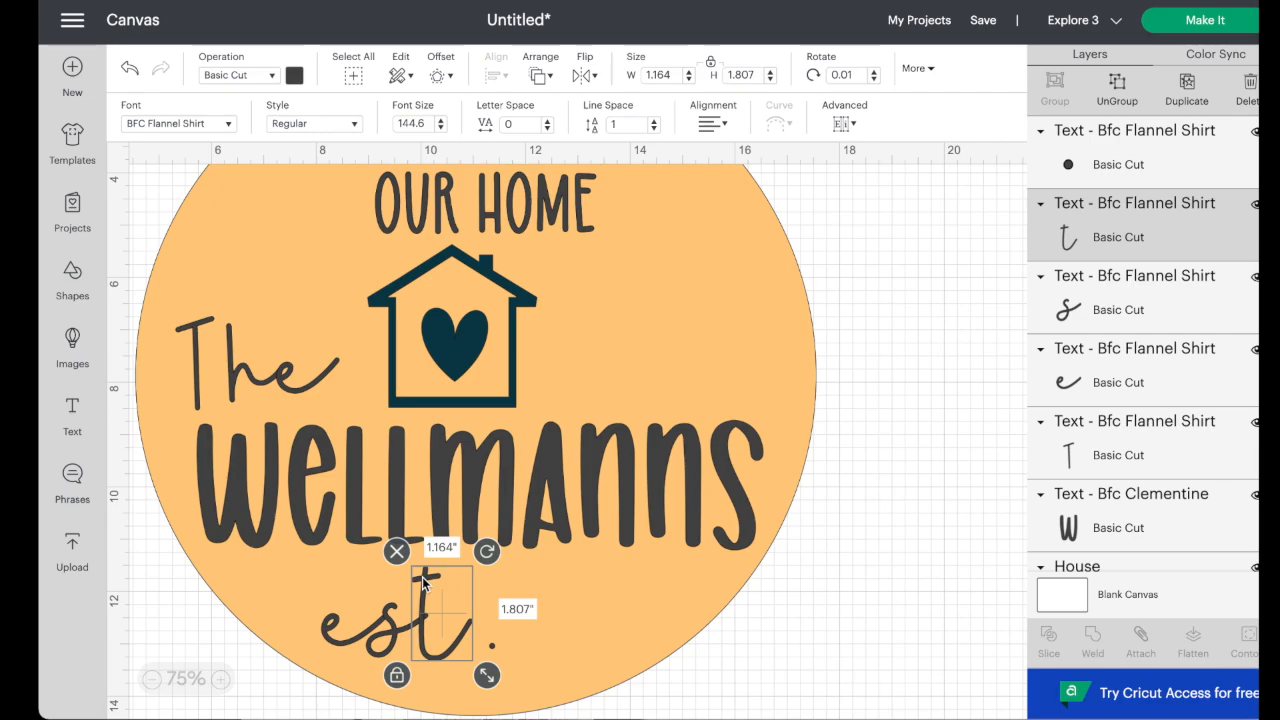
drag(423, 583, 428, 583)
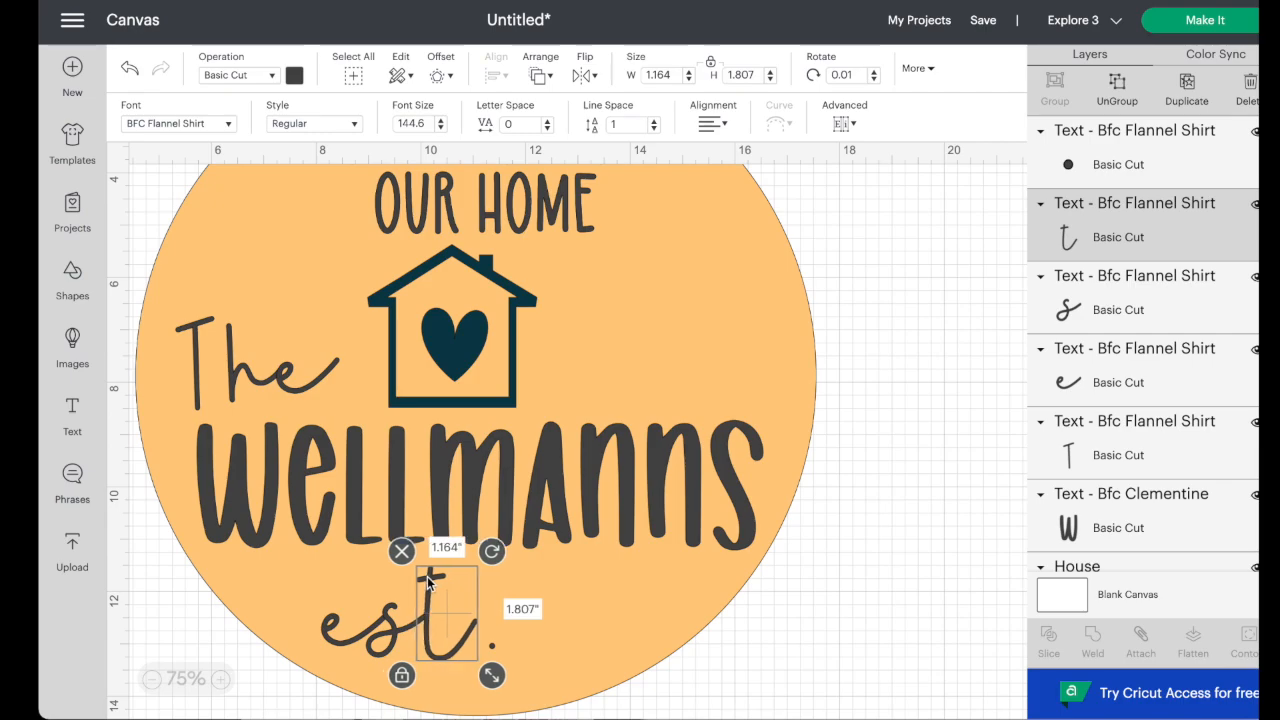
click(493, 644)
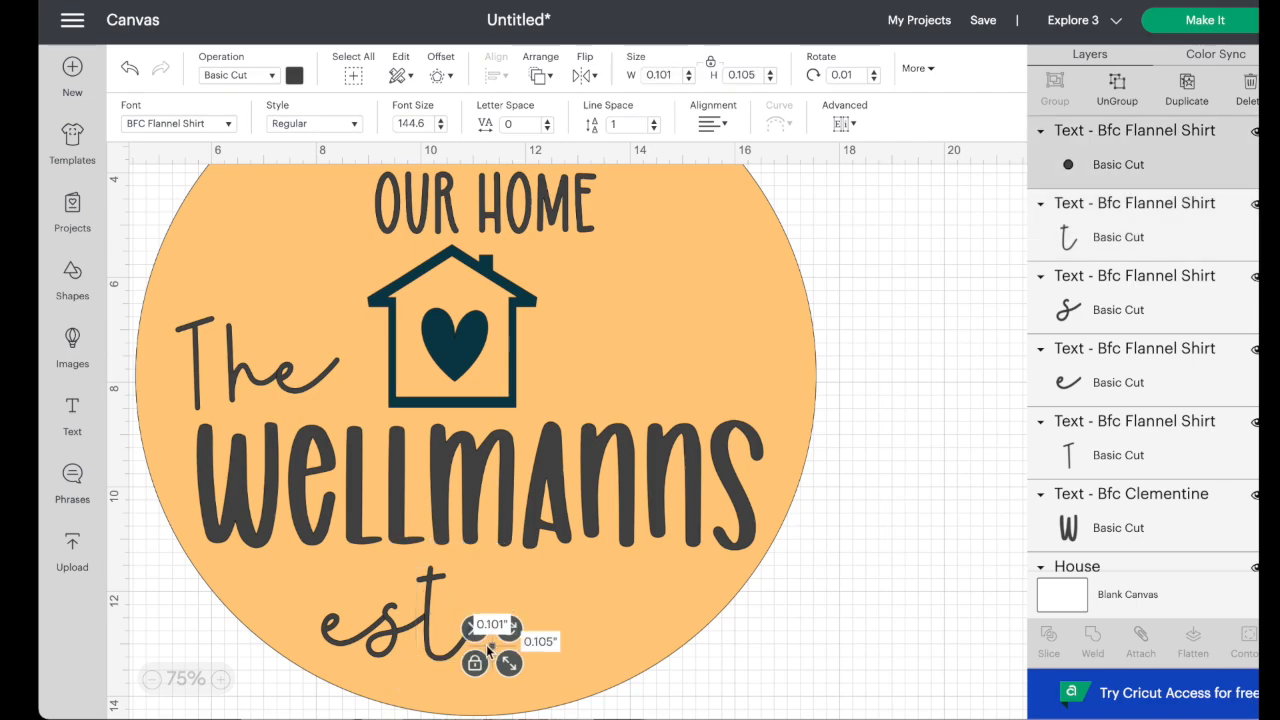
drag(492, 645, 473, 645)
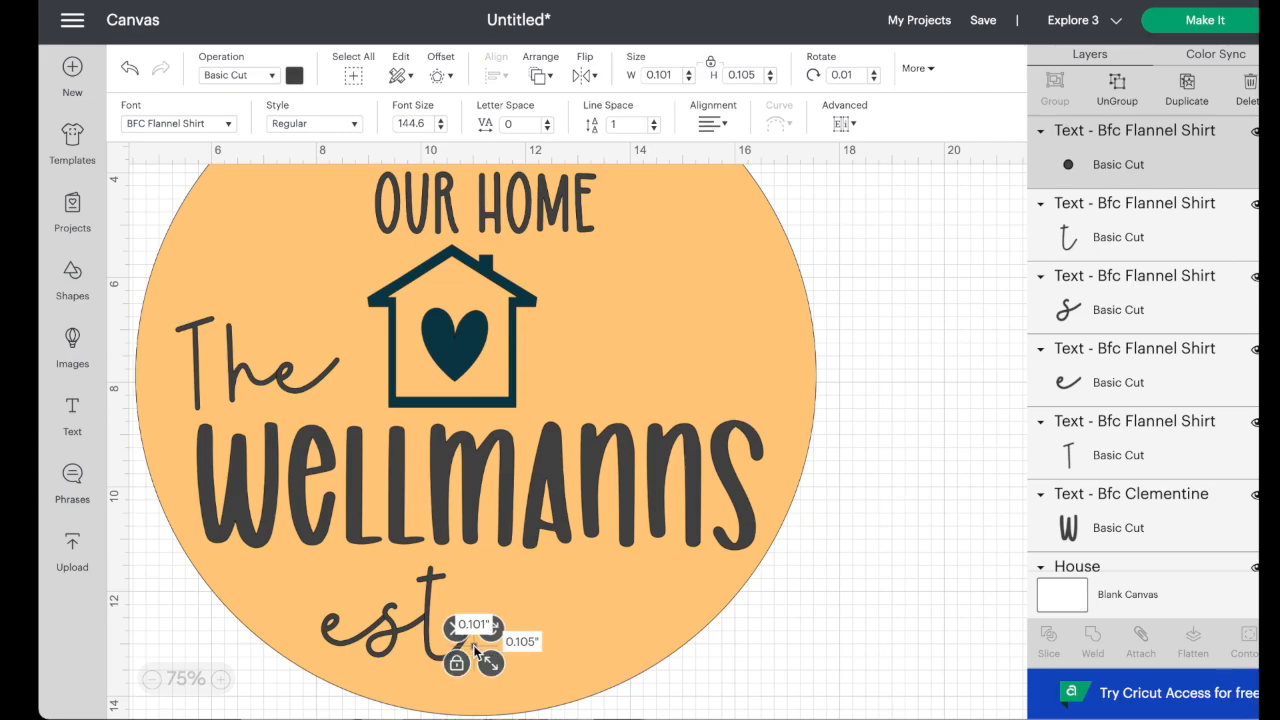
click(781, 572)
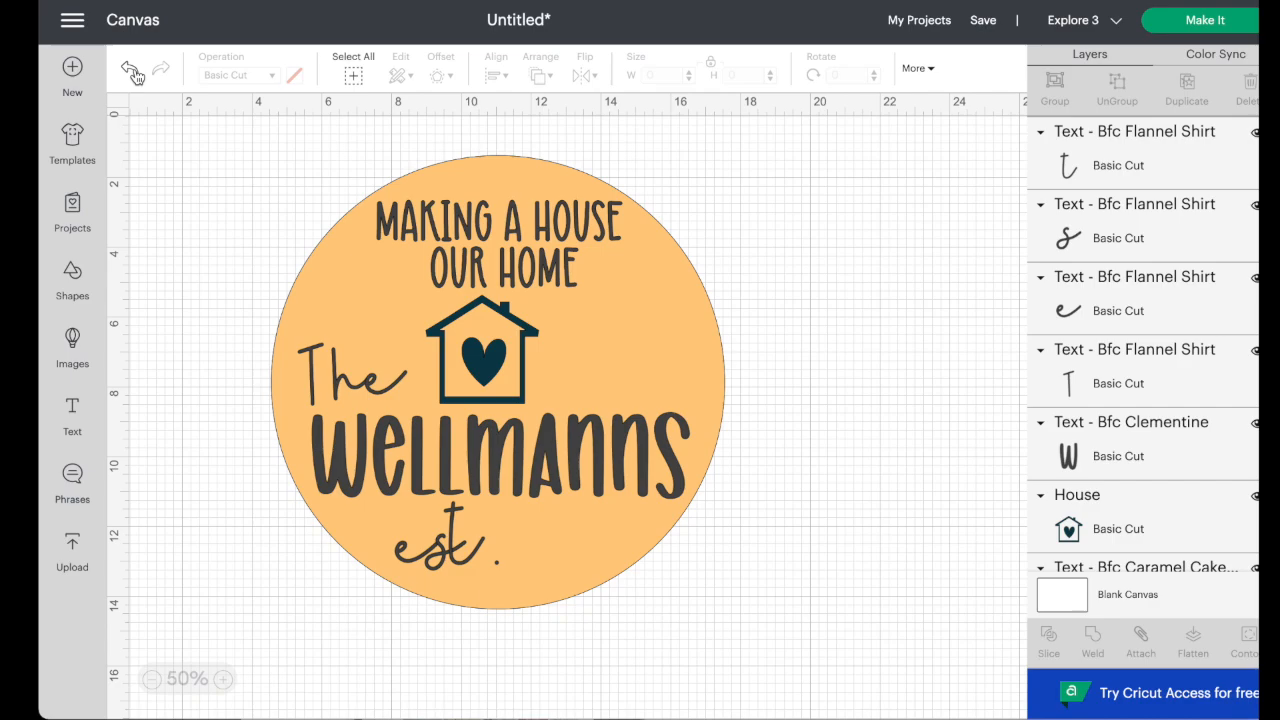
- Undo the last change, move the circle out from behind the design, and fine-tune the t's position in "est."
click(132, 70)
drag(404, 539, 856, 507)
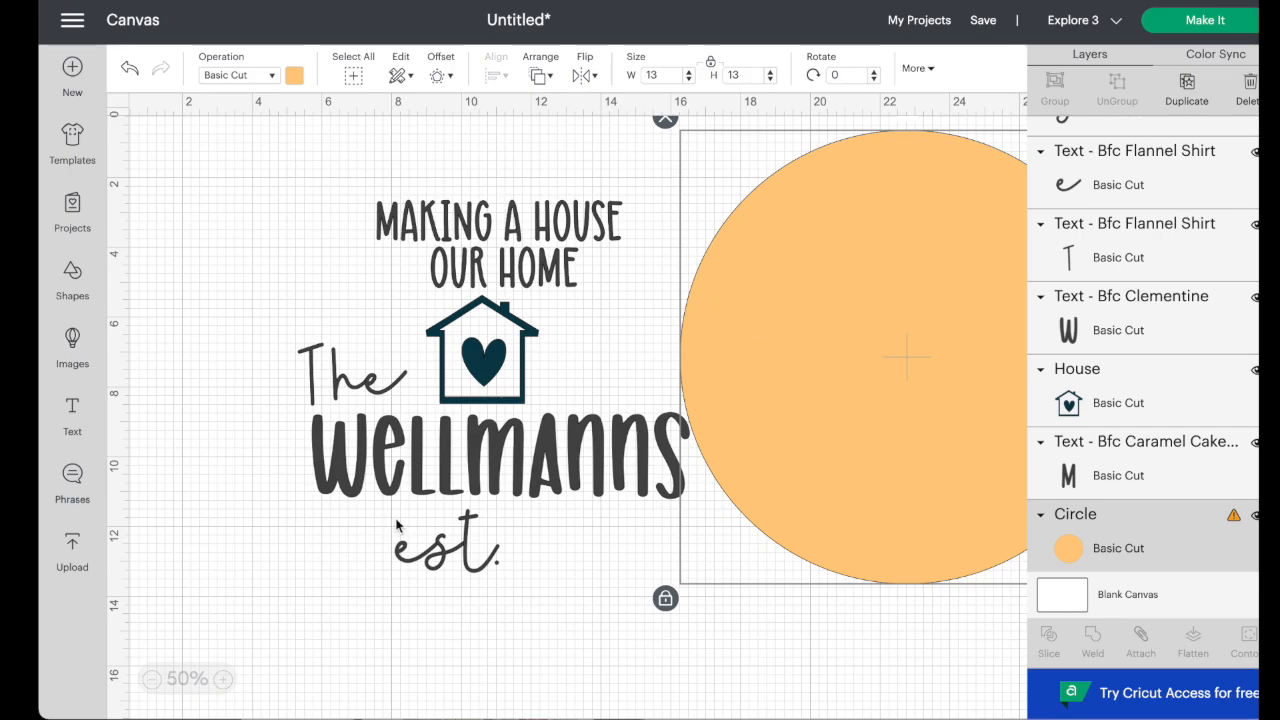
click(466, 539)
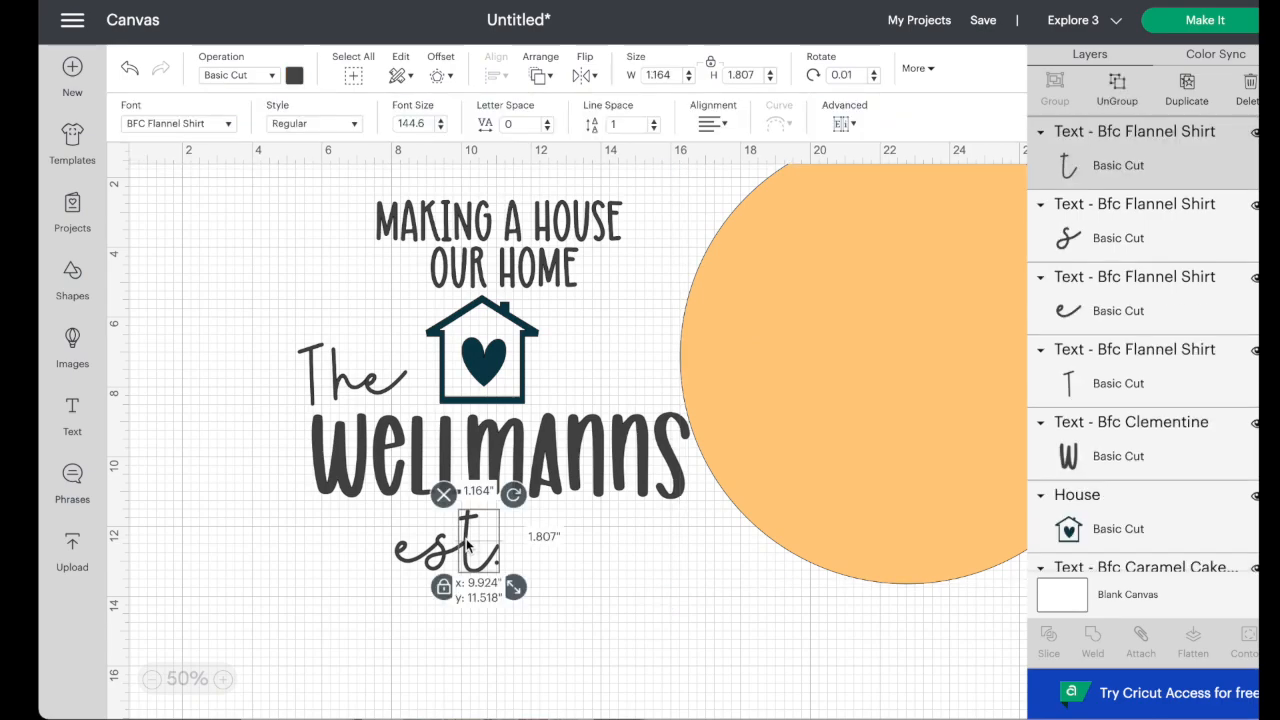
drag(467, 543, 466, 544)
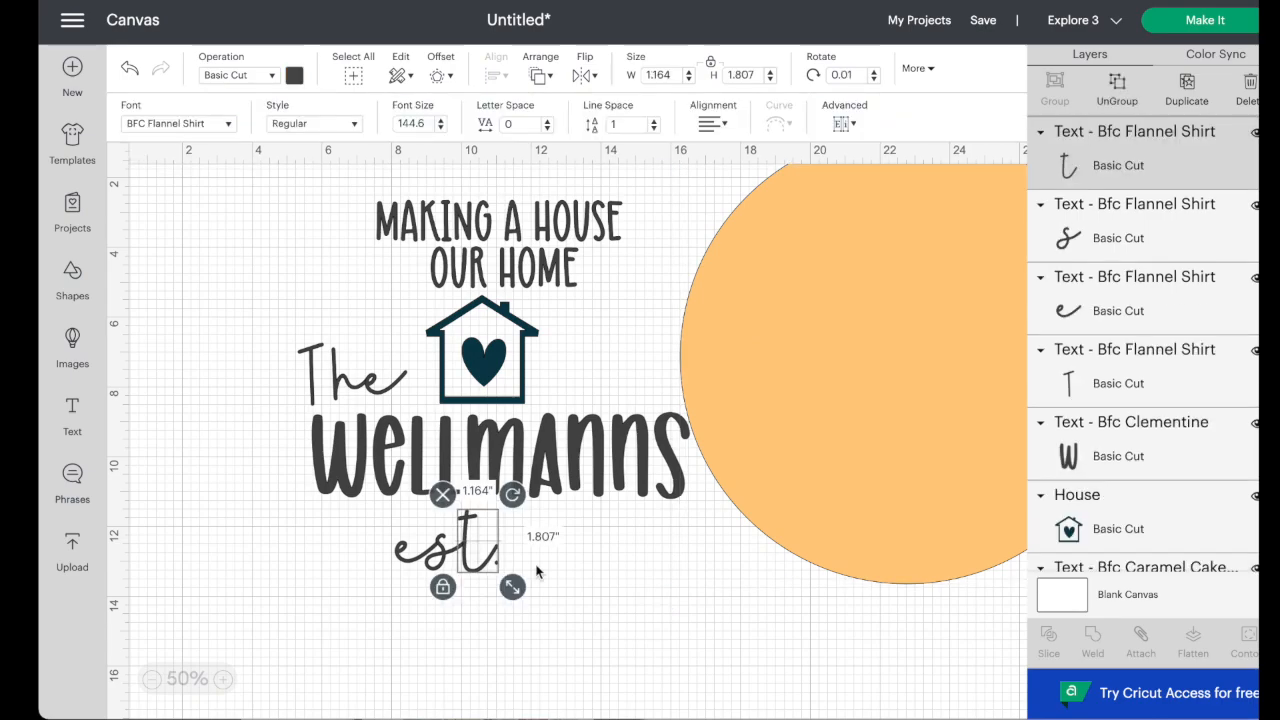
click(483, 563)
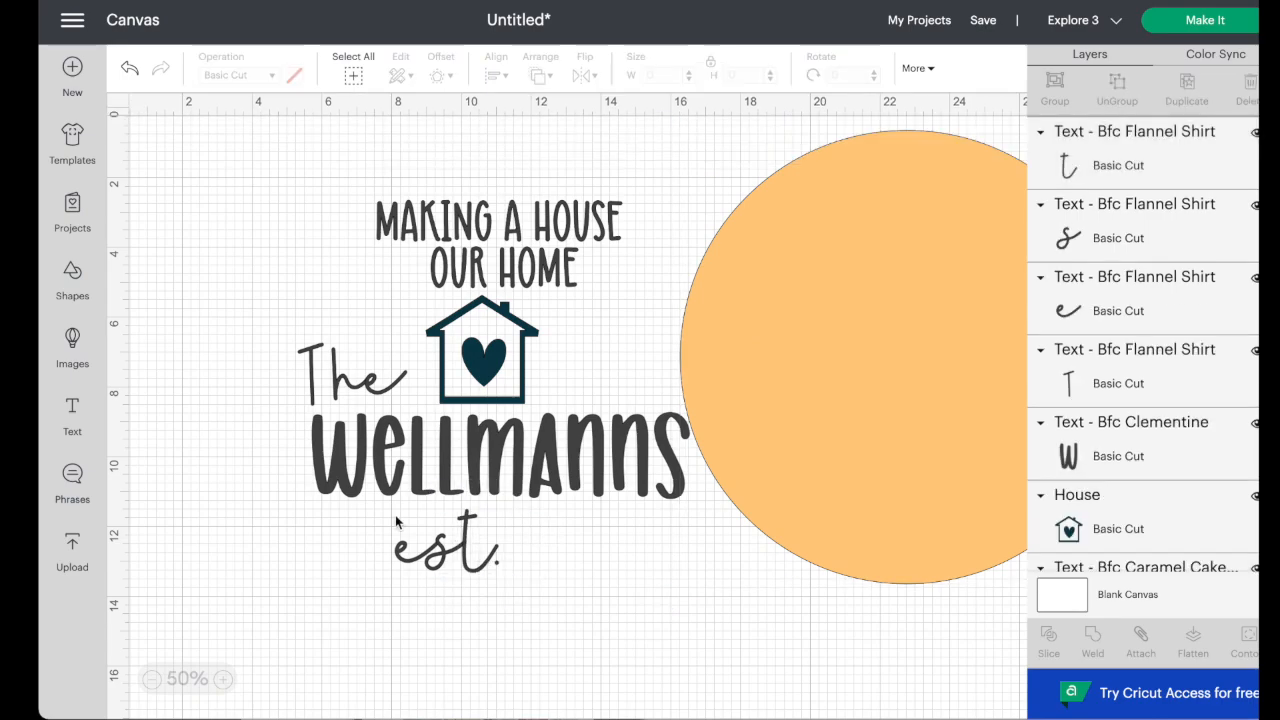
- Group the letters and period of "est." and weld them into a single shape
drag(393, 516, 516, 590)
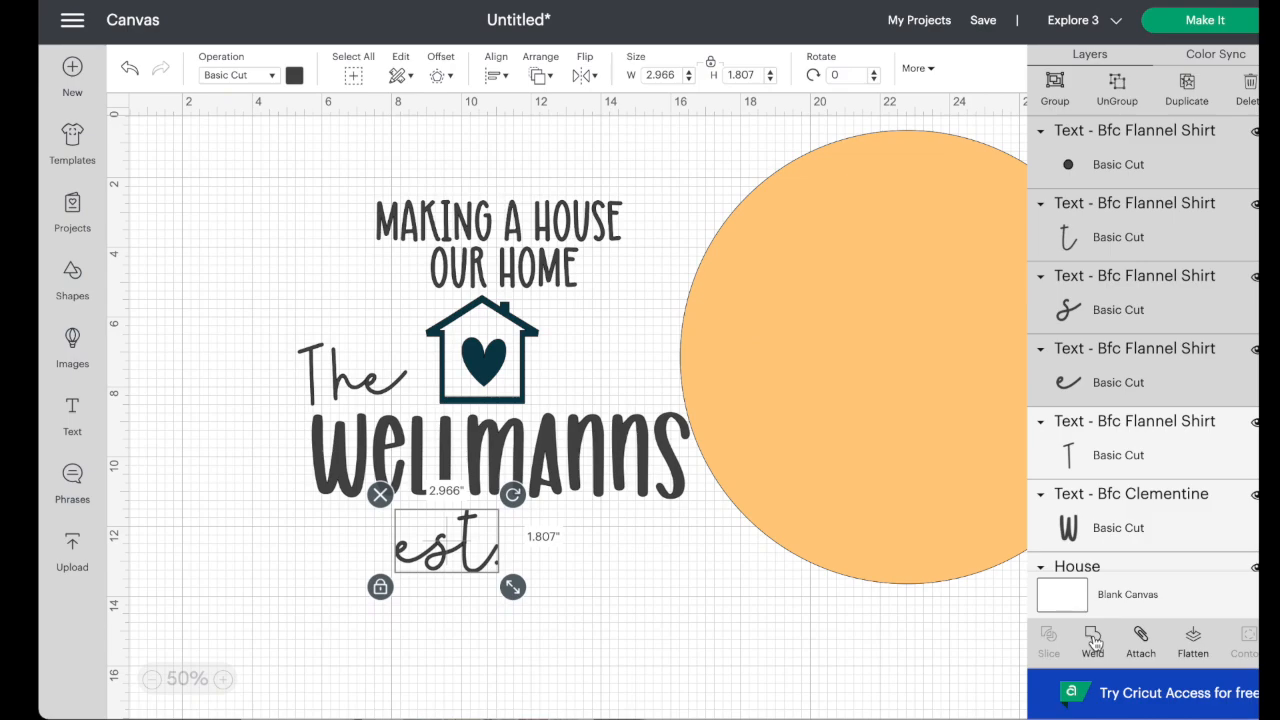
click(1056, 90)
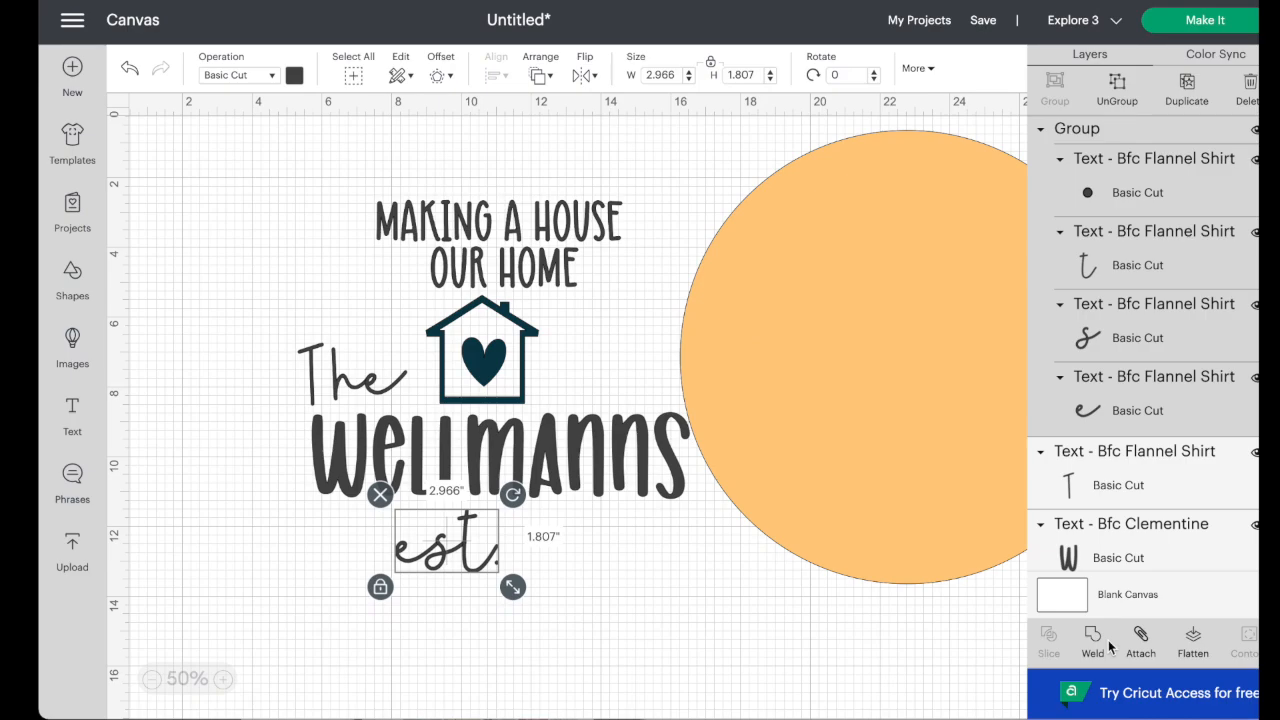
click(496, 592)
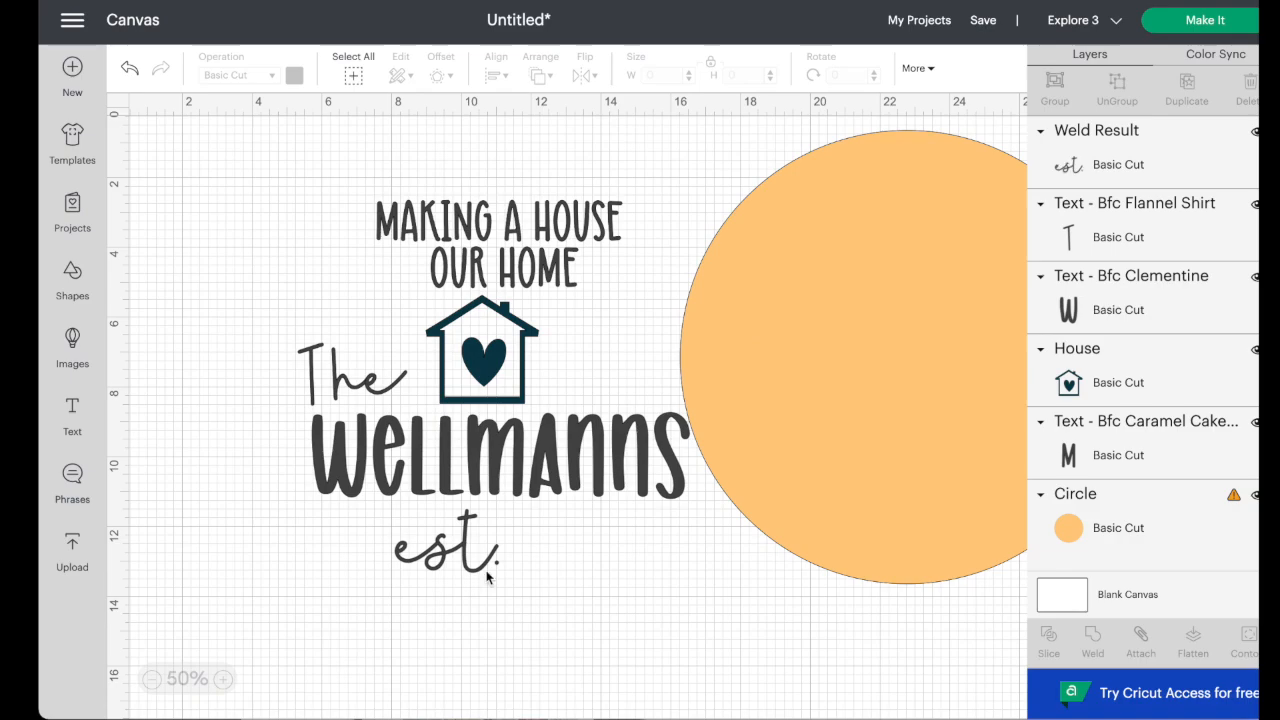
- Shift the welded "est." toward the surname's start, to about X 7.41, Y 11.49 inches, and move the circle back behind the design
scroll(480, 557, right, 2)
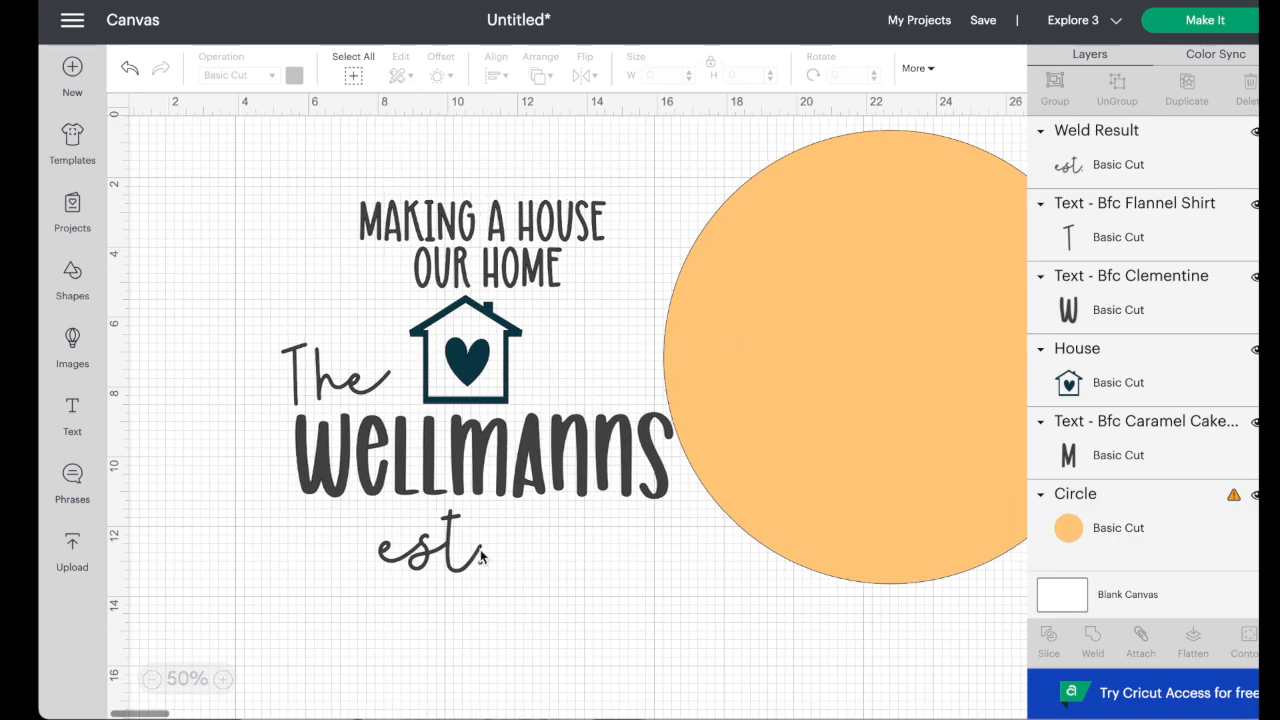
drag(480, 551, 408, 549)
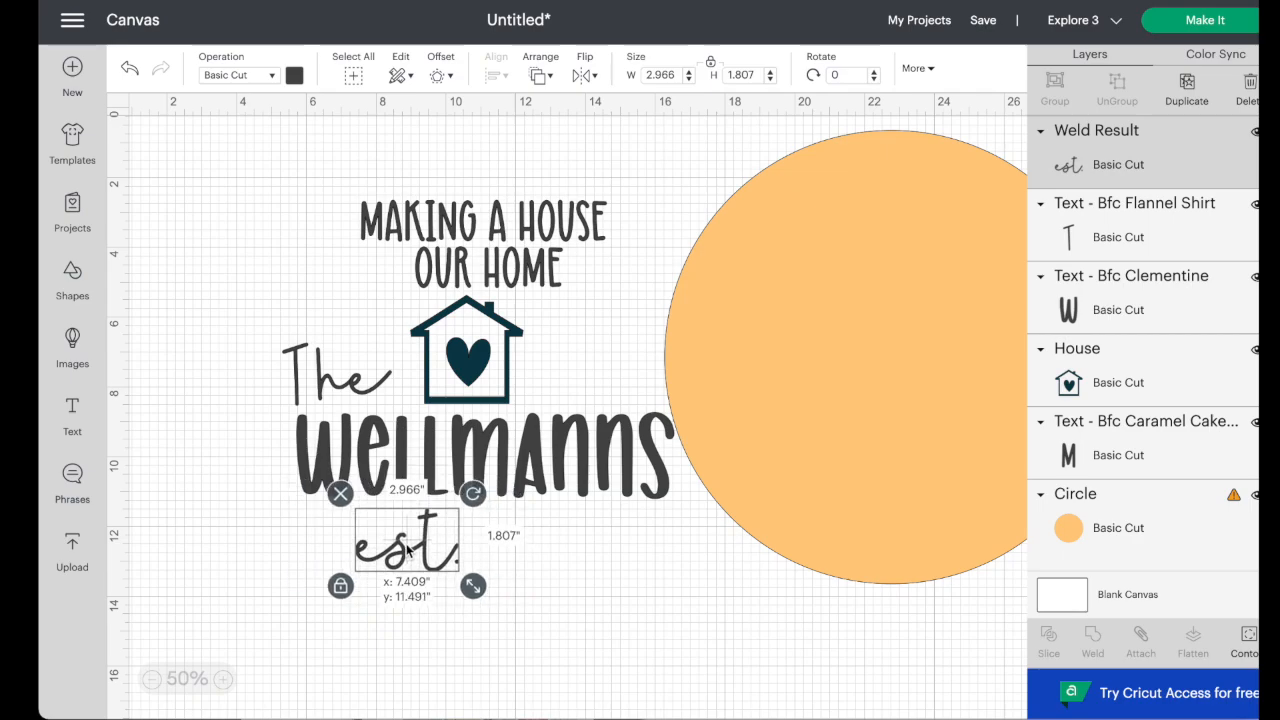
click(903, 470)
drag(903, 468, 478, 493)
click(830, 455)
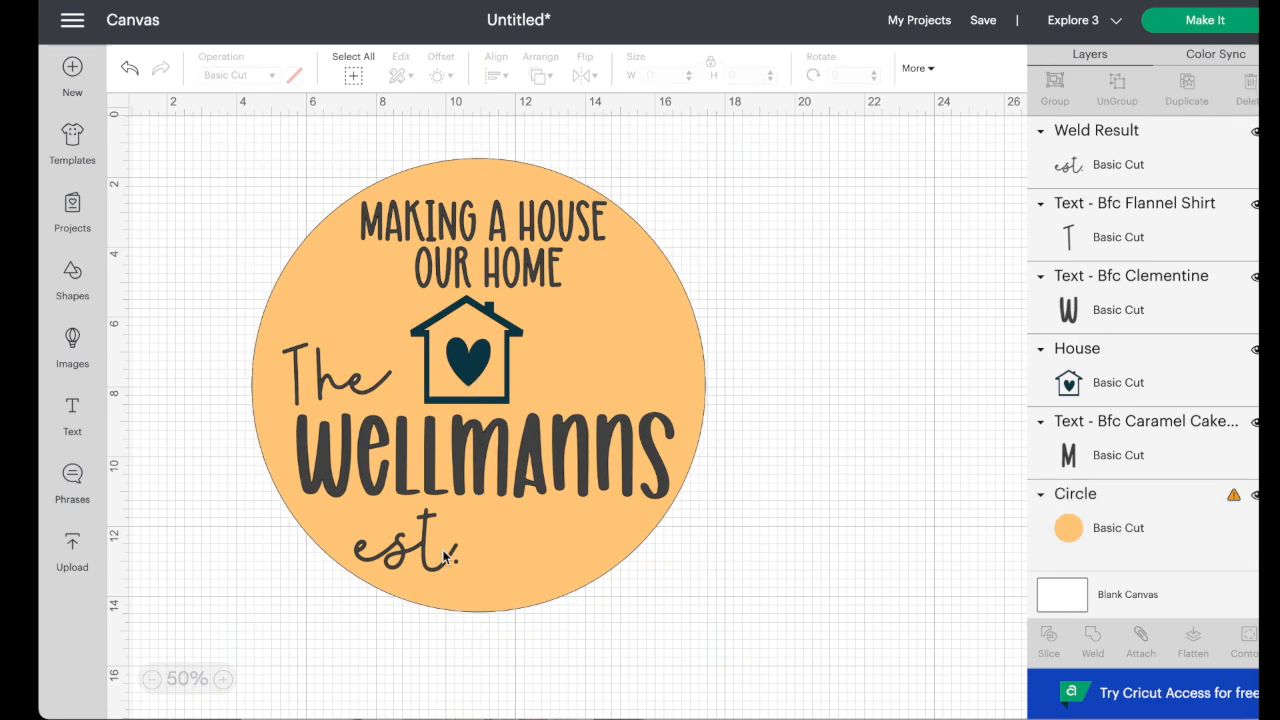
- Scale the welded "est." down to about 2.41 × 1.47 inches
click(433, 556)
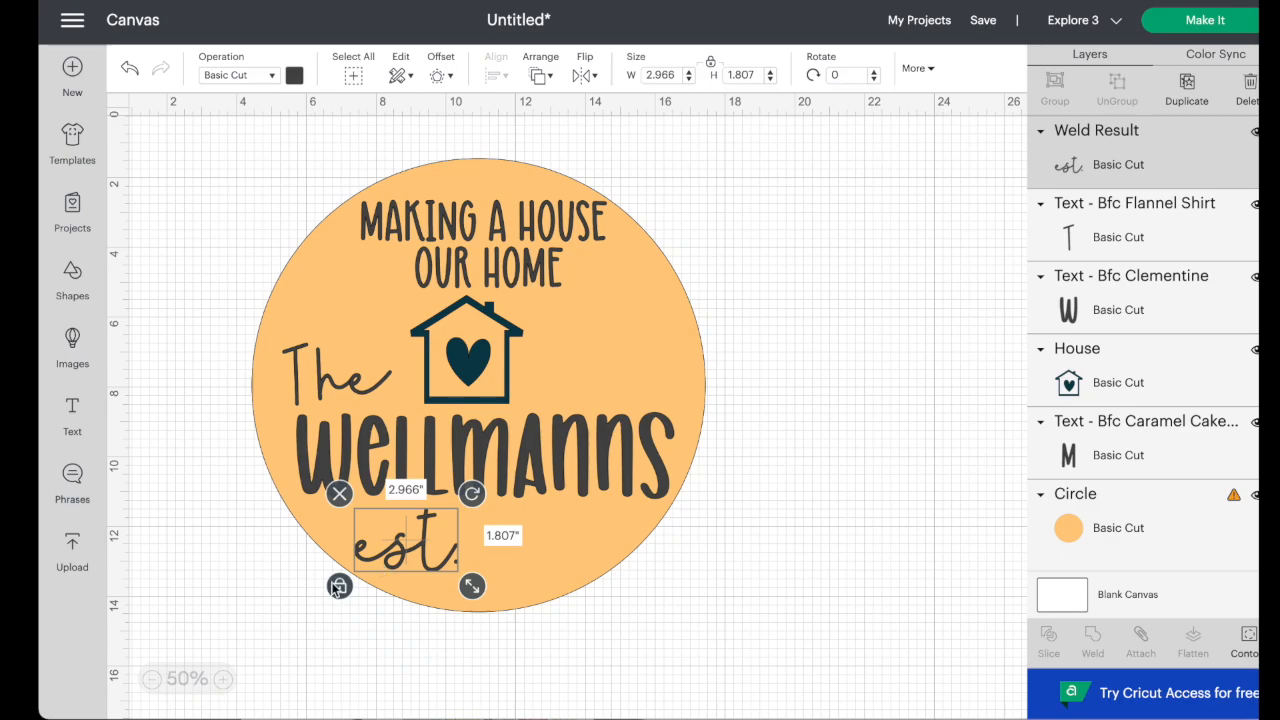
drag(474, 590, 434, 552)
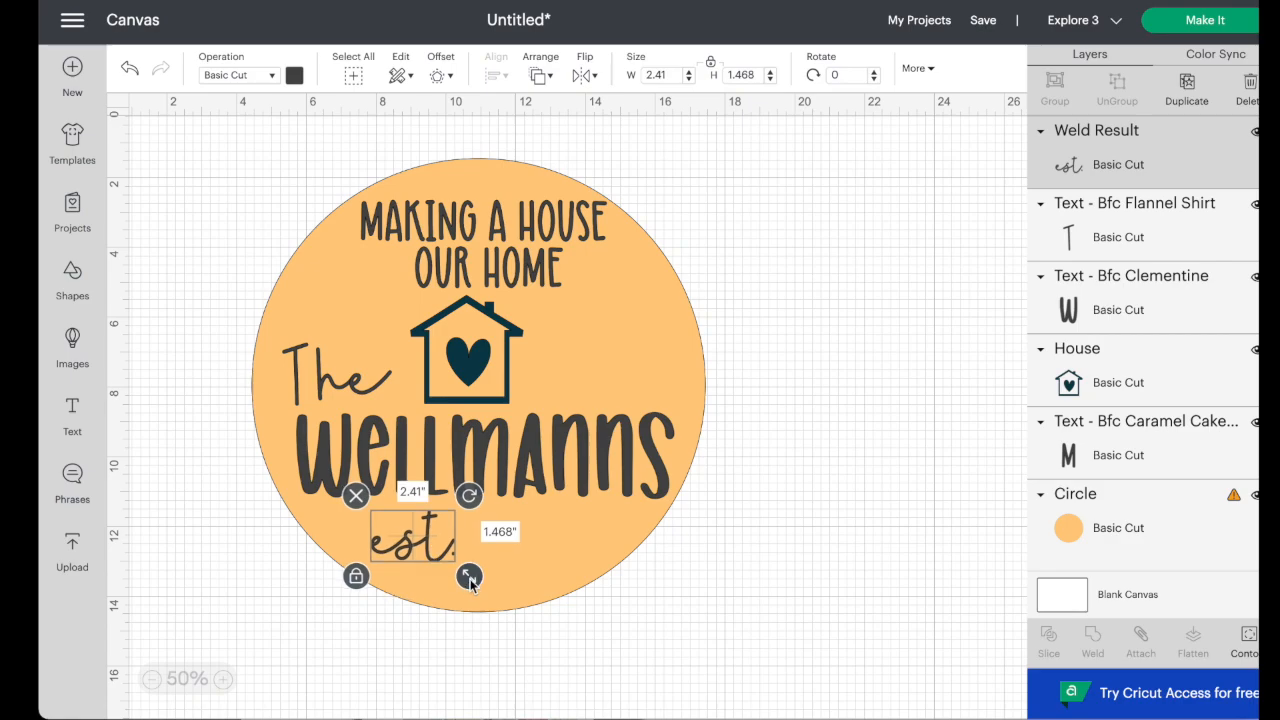
click(772, 565)
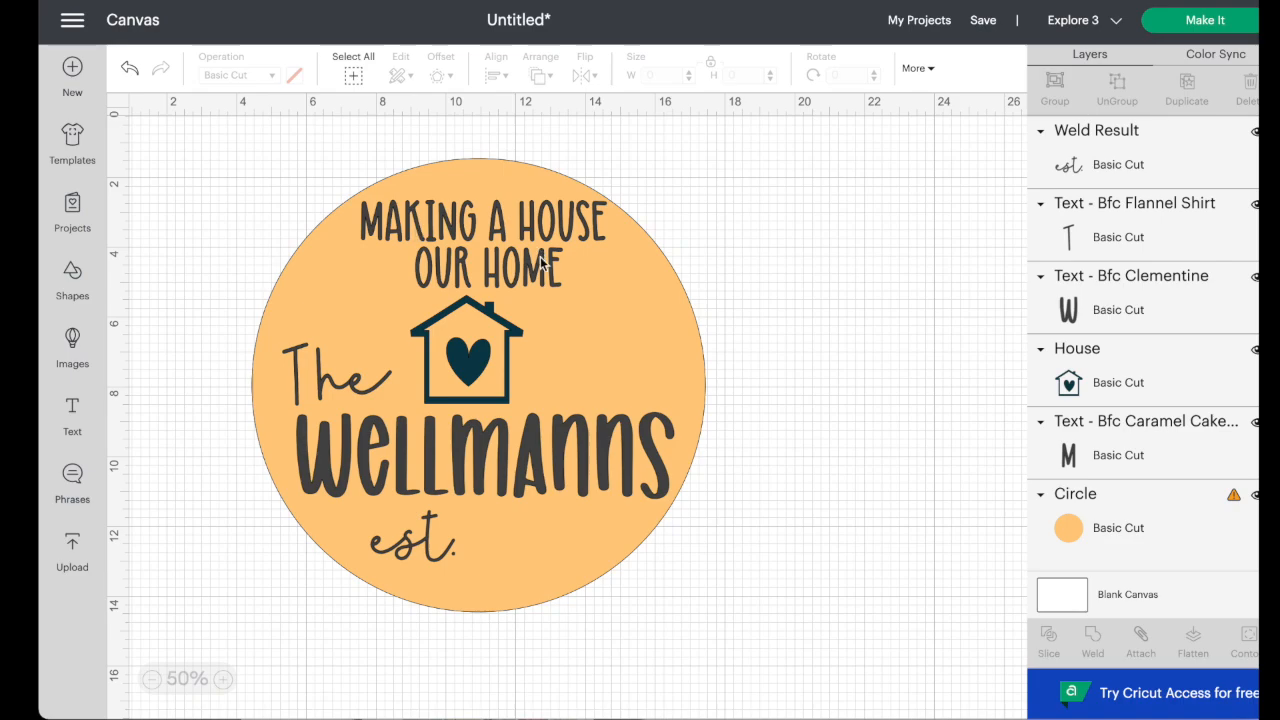
- Add a new text object and place it just after "est." near the circle's lower edge
click(74, 414)
click(221, 235)
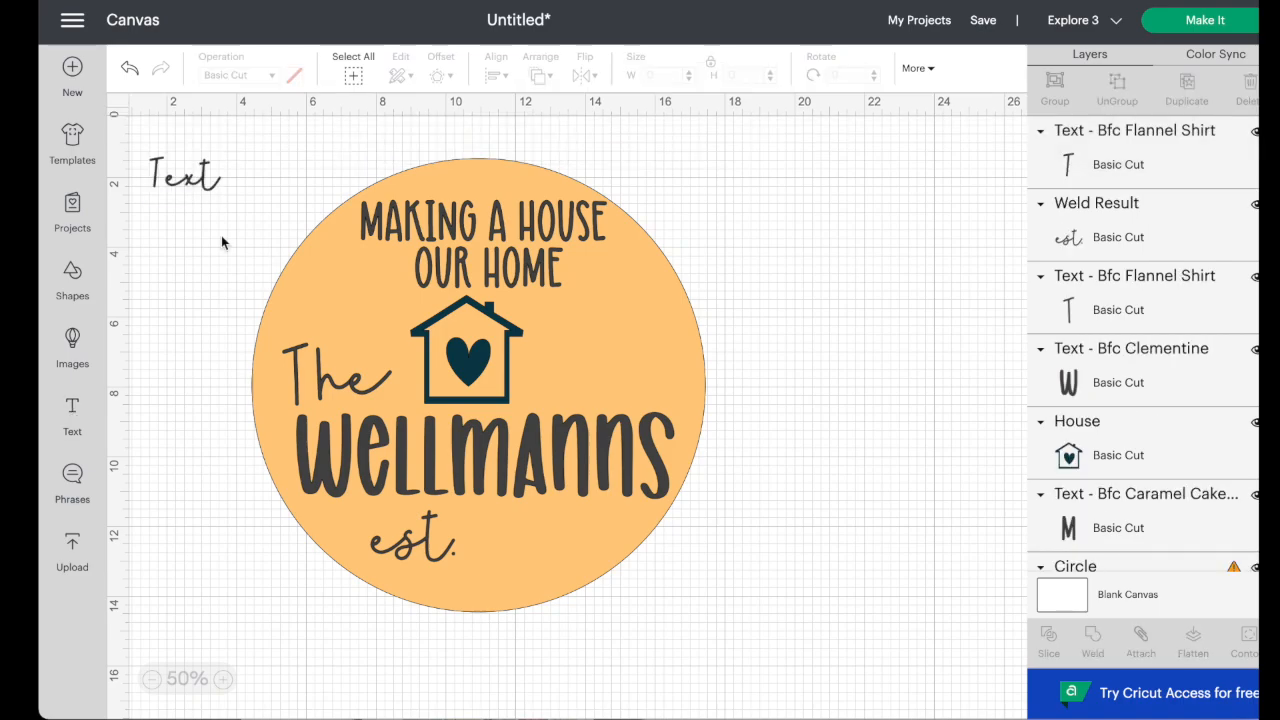
click(201, 186)
drag(201, 186, 598, 591)
- Replace the placeholder text beside "est." with 1995
double_click(562, 546)
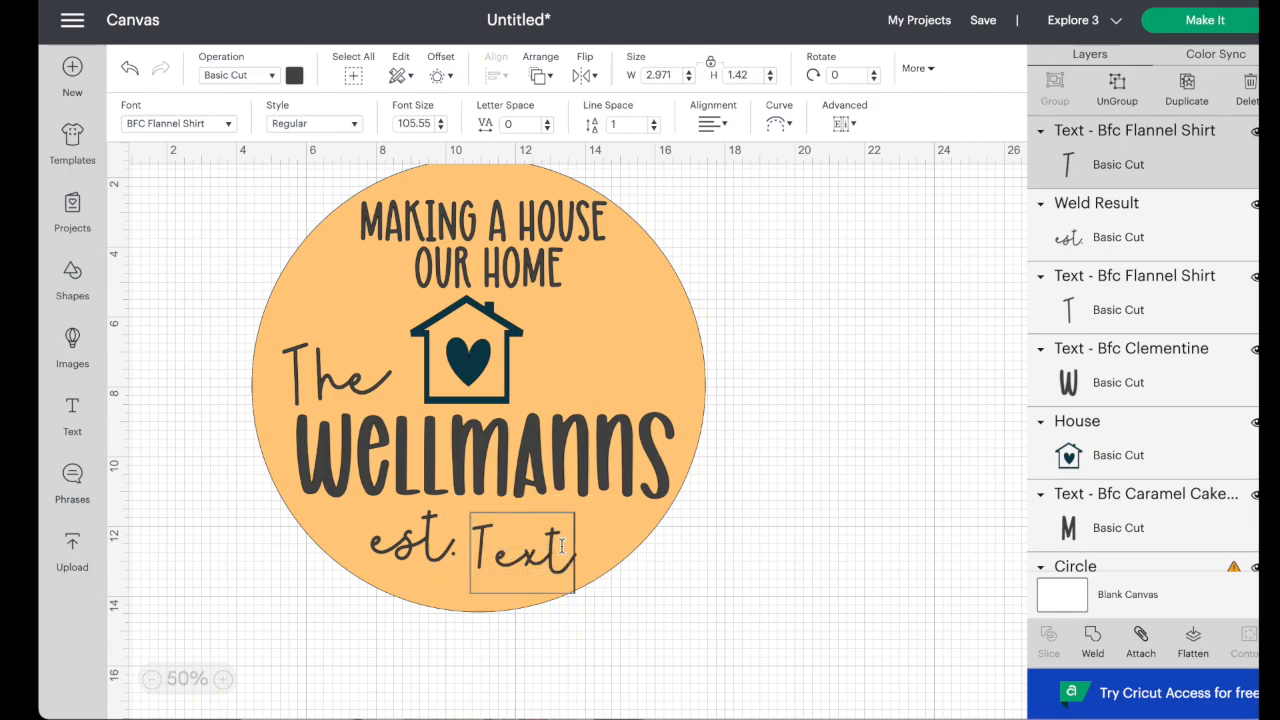
key(BackSpace)
key(BackSpace)
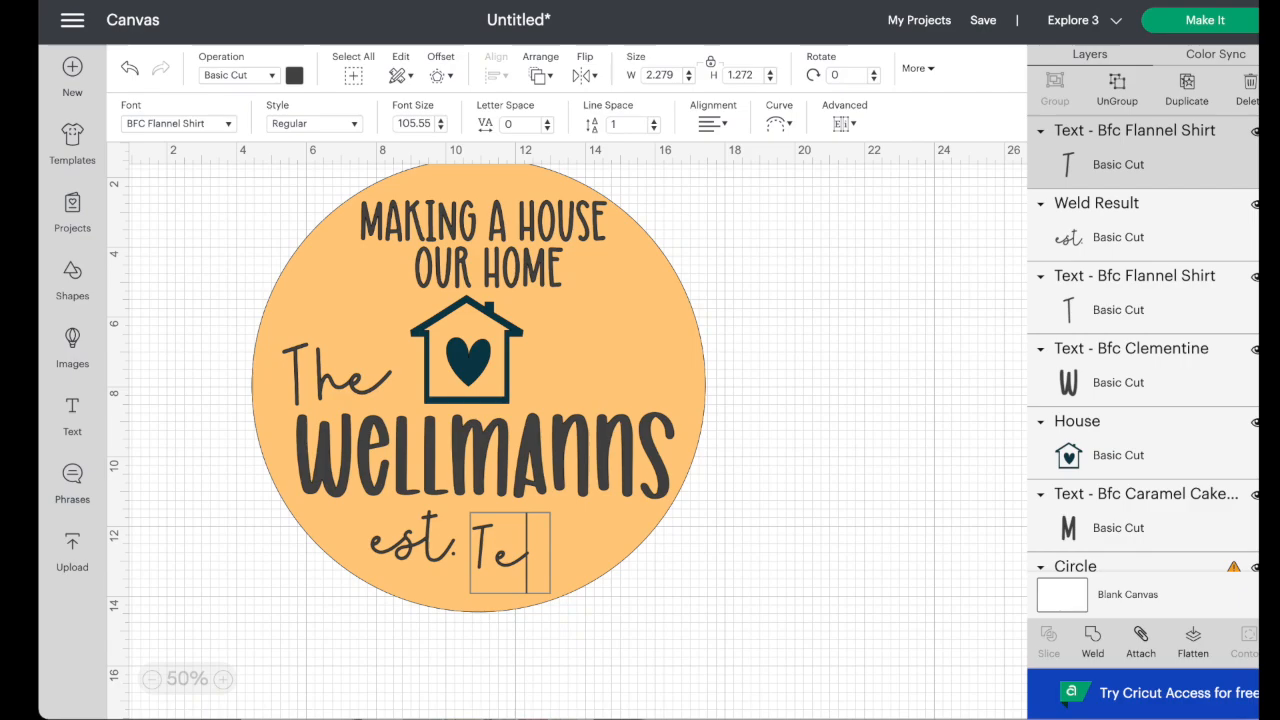
key(BackSpace)
key(BackSpace)
text(19)
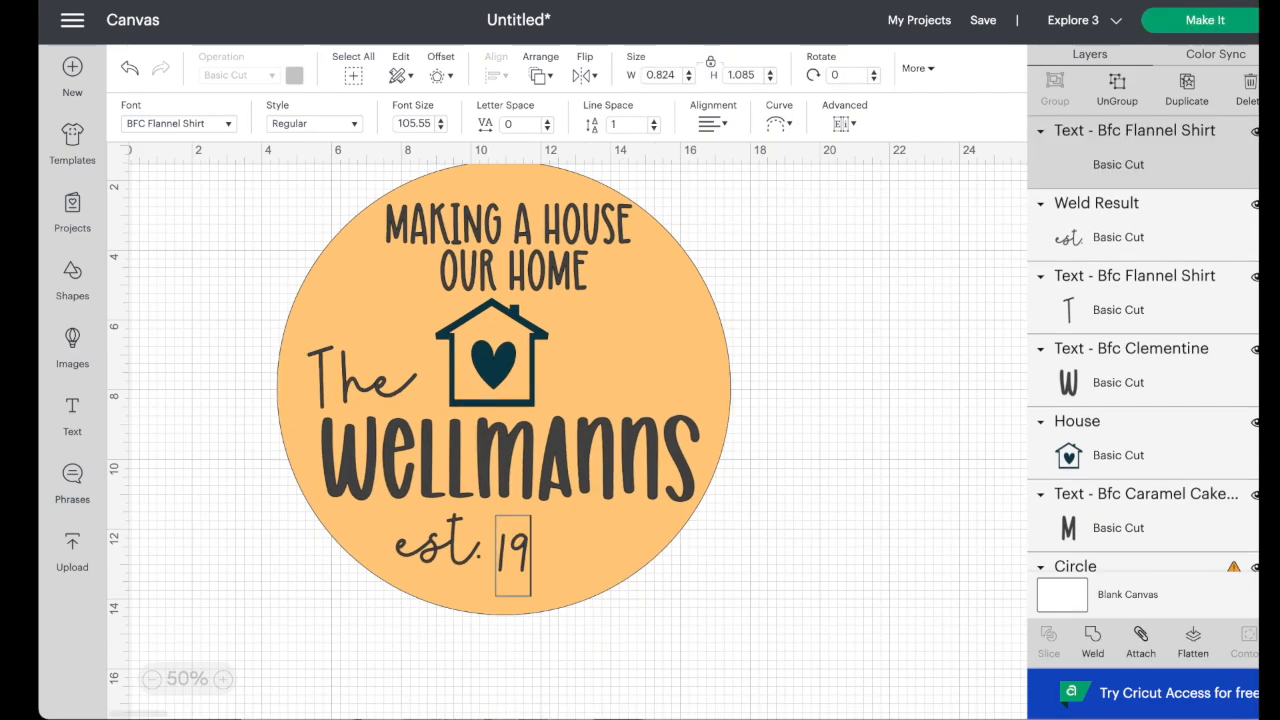
text(95)
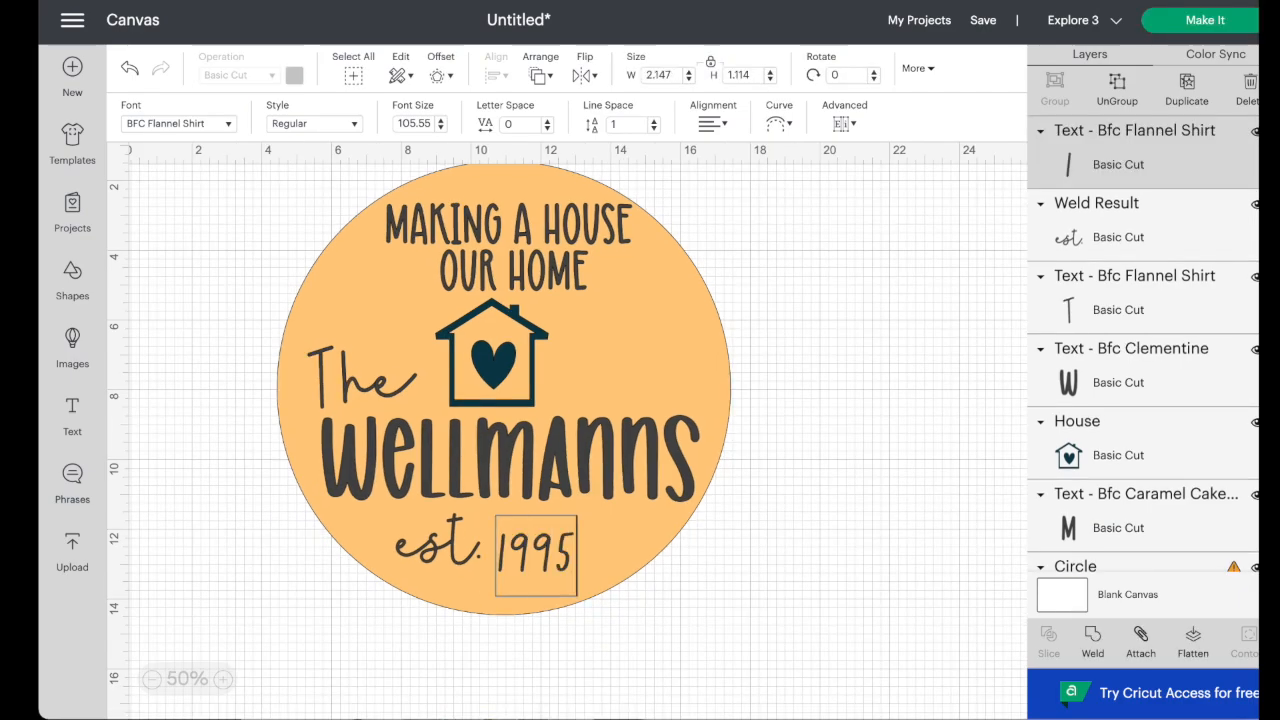
click(863, 517)
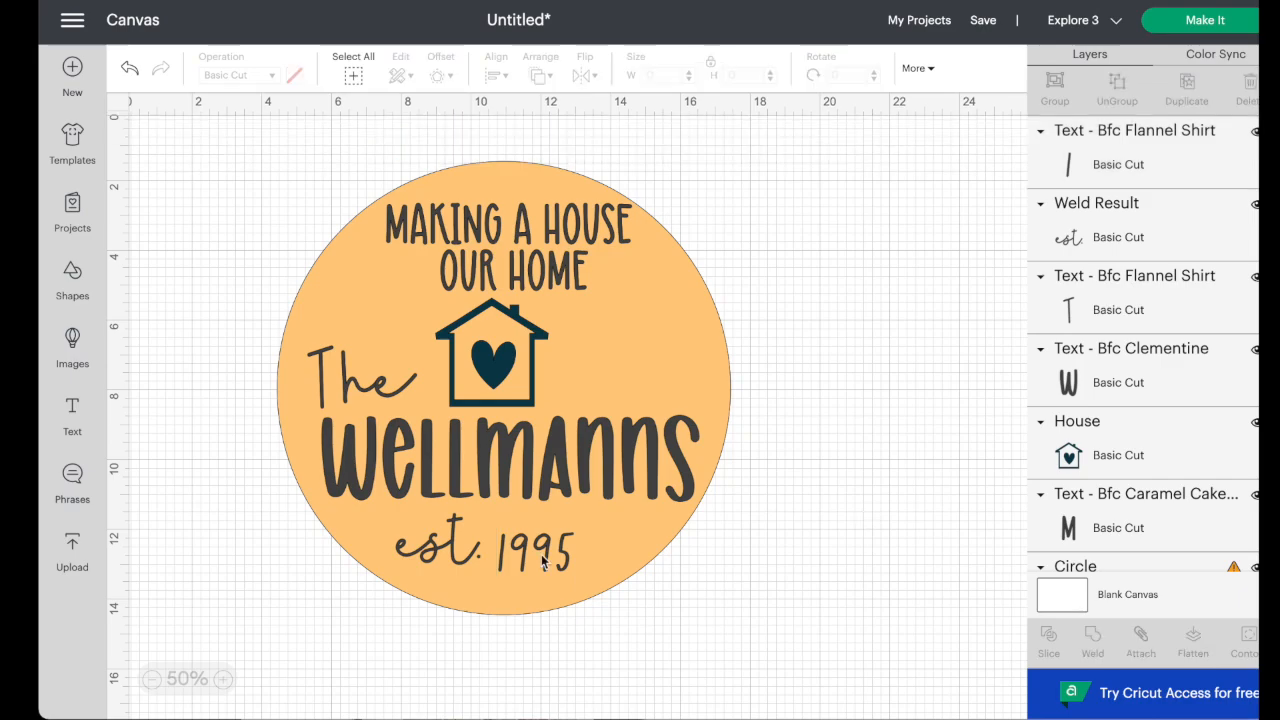
- Set 1995 in BFC Love Story at about 2.52 × 1.09 inches and position it at about X 10.63, Y 11.77 inches
click(541, 554)
drag(548, 545, 583, 577)
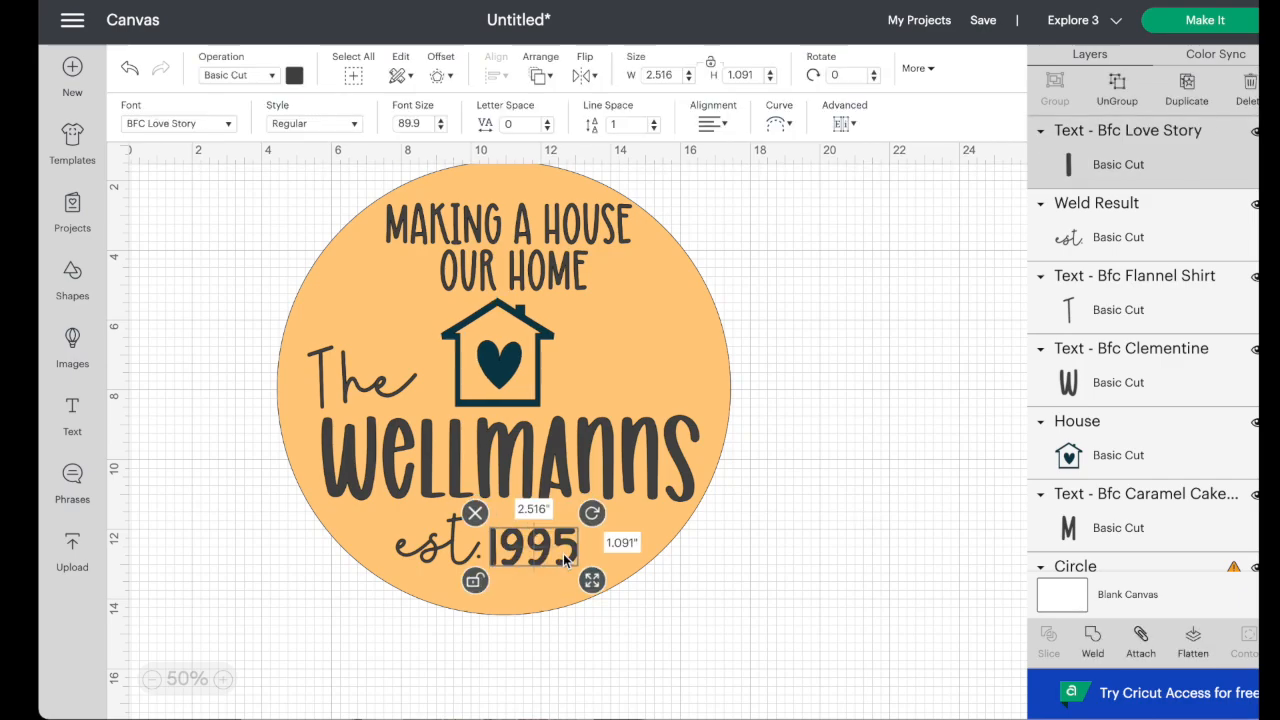
drag(563, 553, 566, 547)
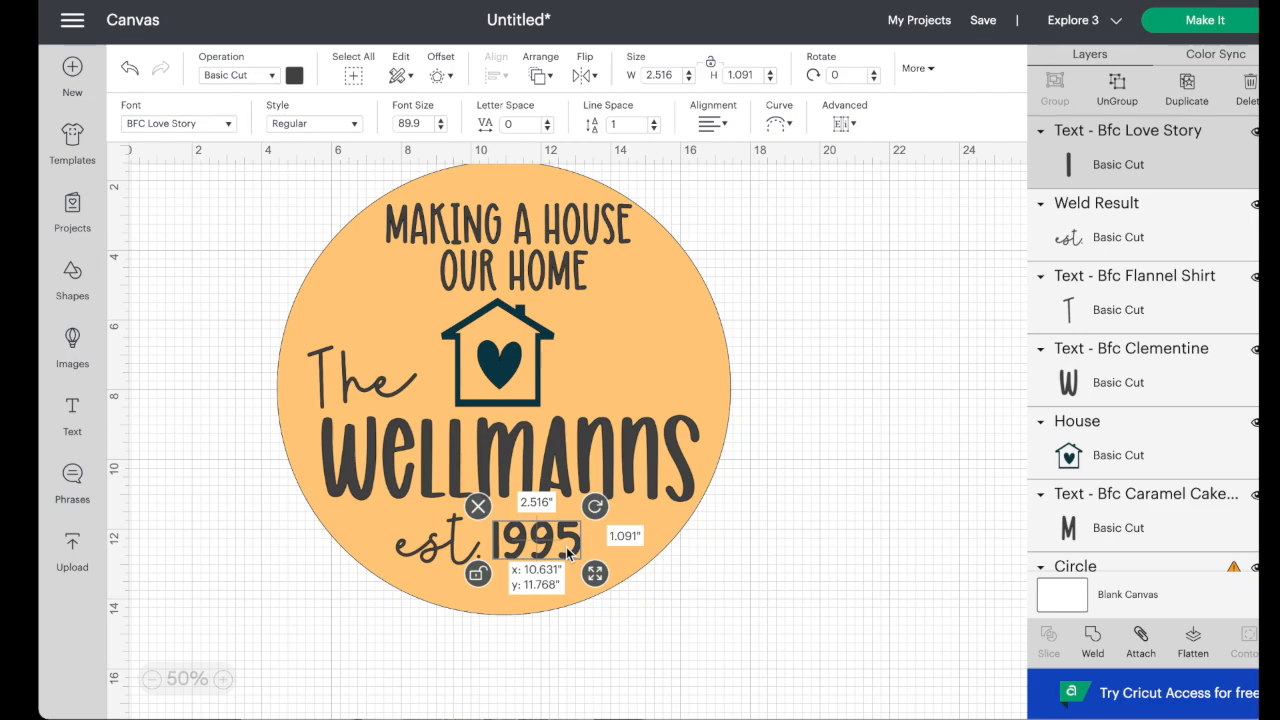
click(829, 548)
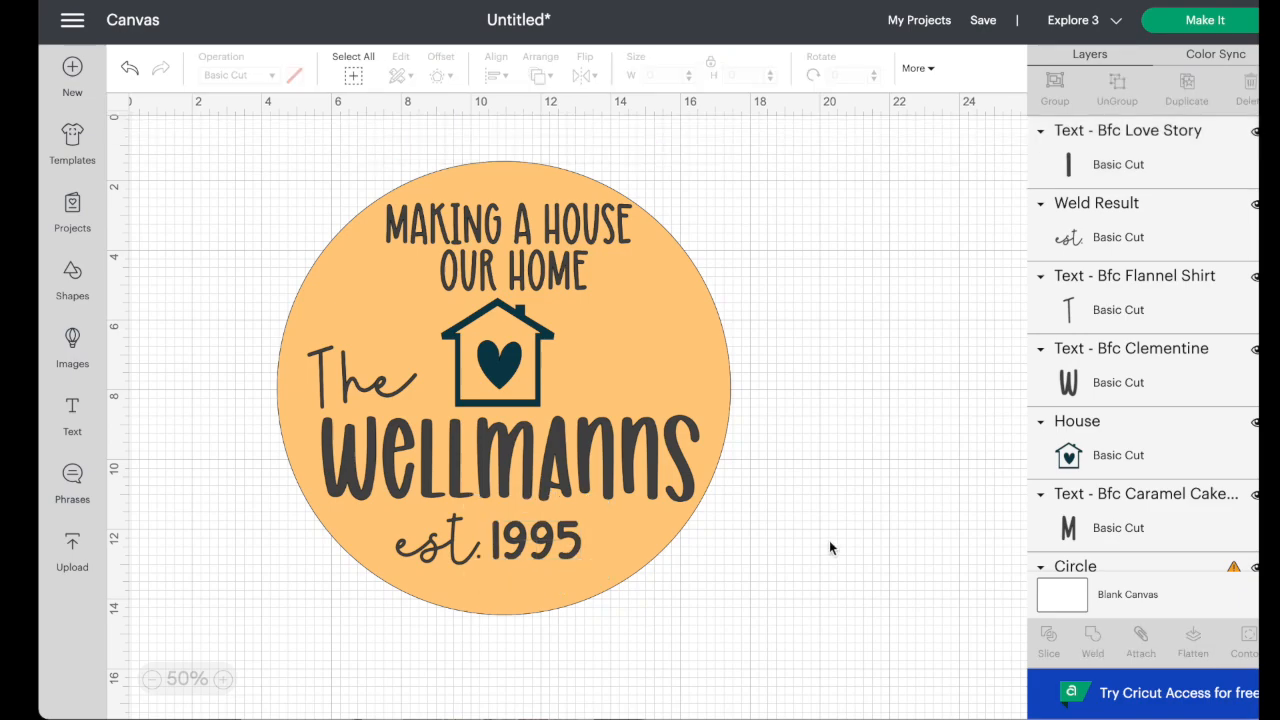
- Lock the proportions of 1995, enlarge it to about 2.84 × 1.23 inches and keep it right beside "est."
click(577, 541)
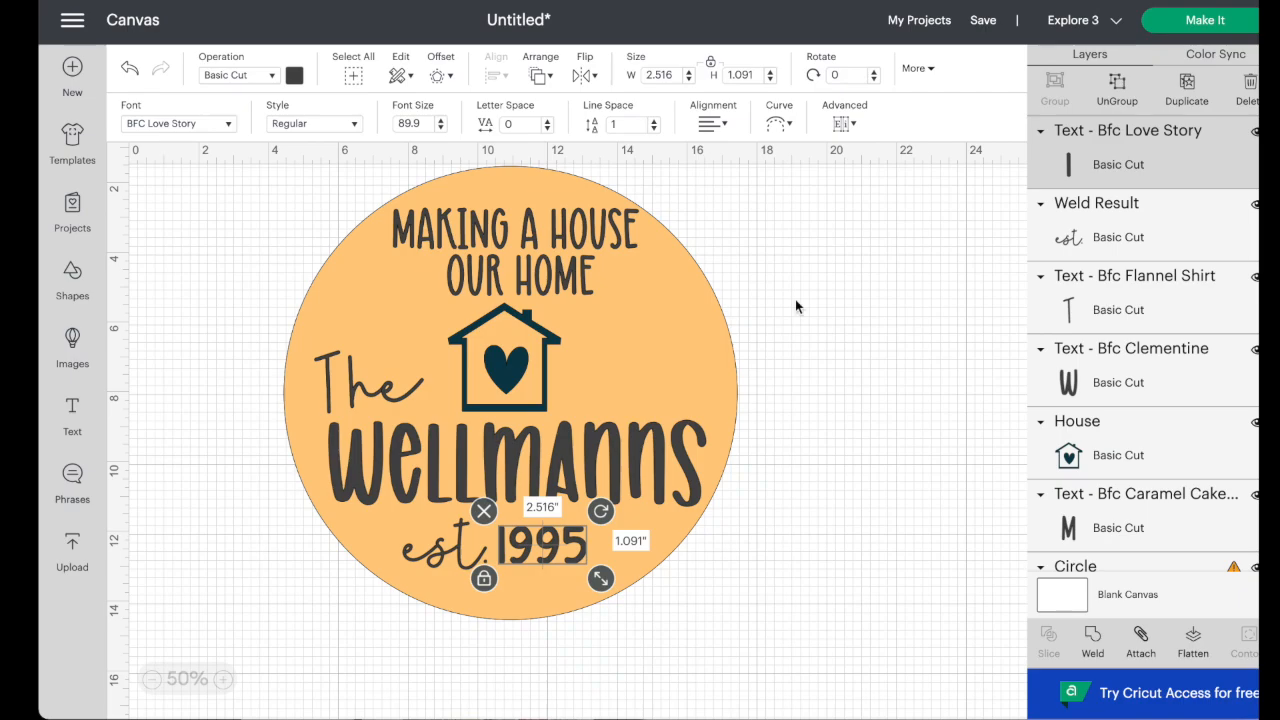
click(484, 580)
click(749, 563)
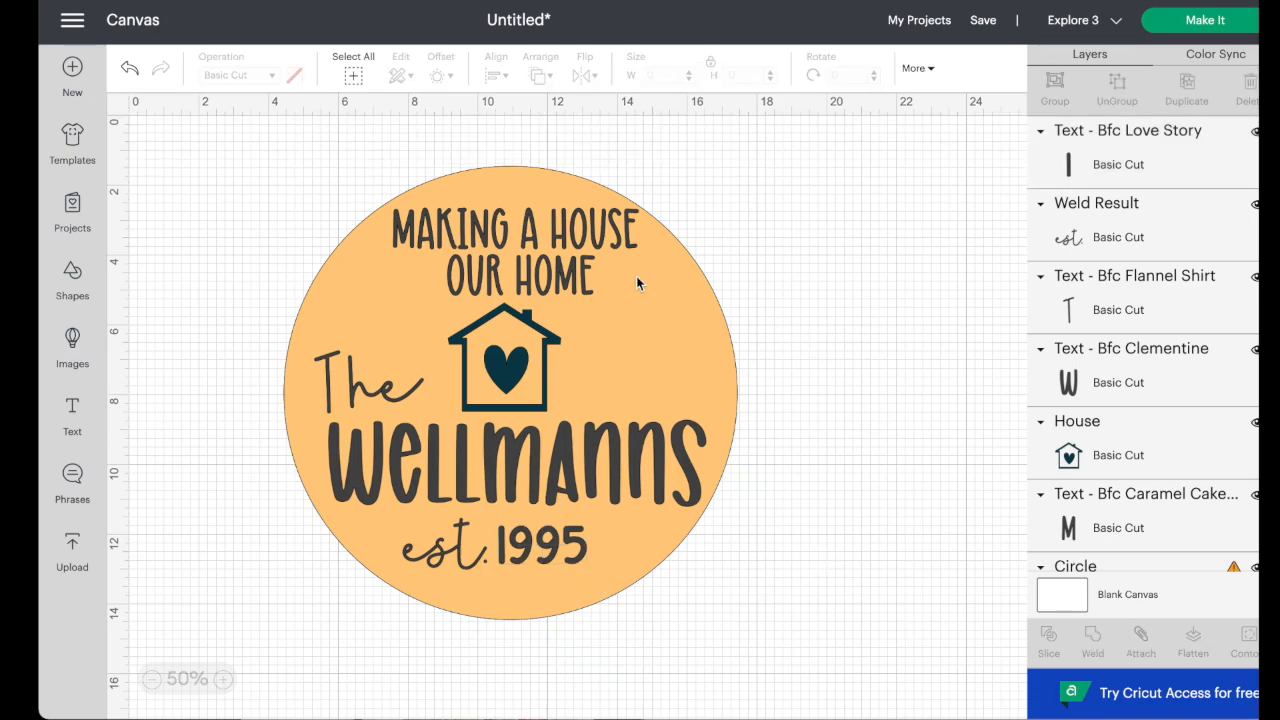
scroll(447, 228, down, 1)
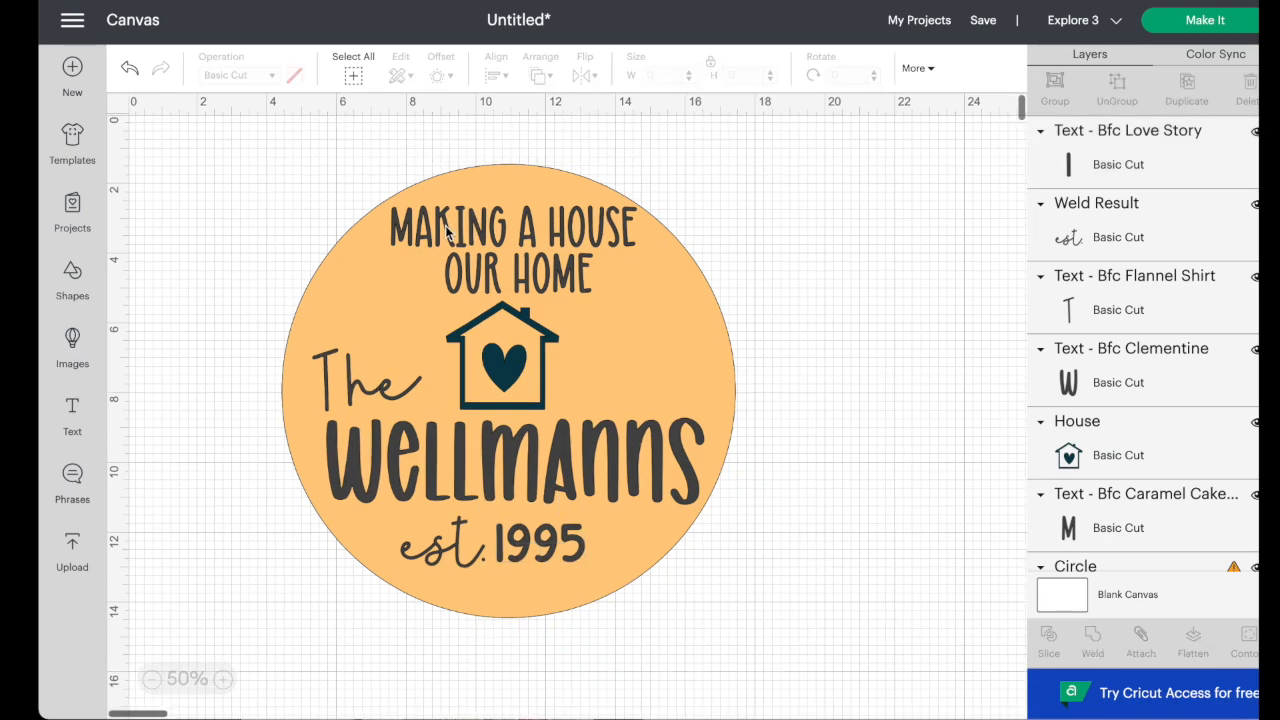
scroll(512, 308, down, 1)
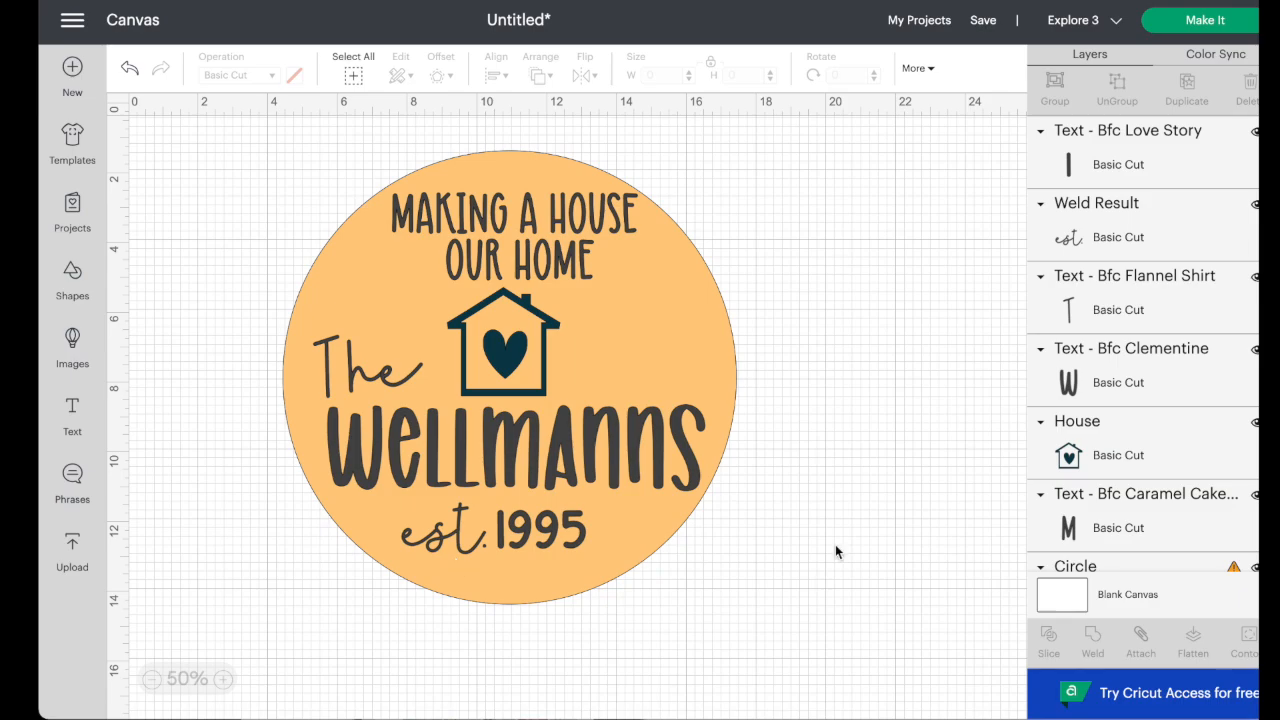
click(555, 540)
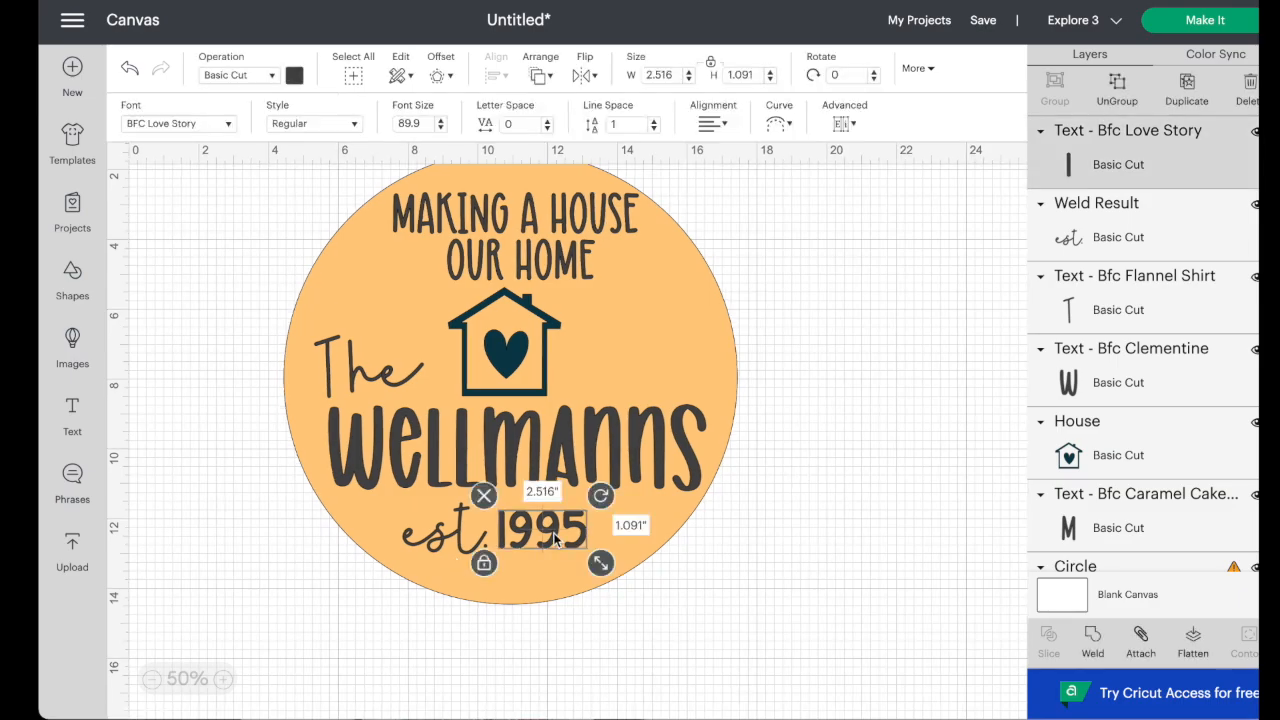
drag(601, 565, 610, 566)
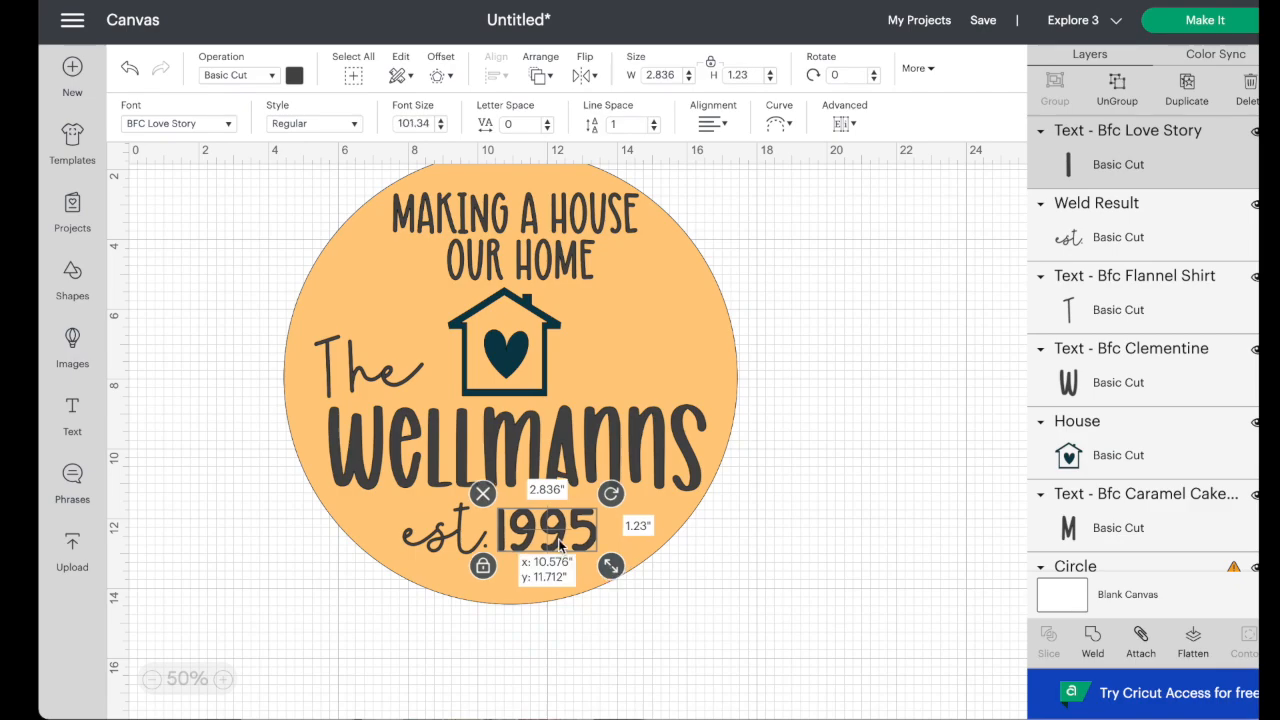
click(751, 535)
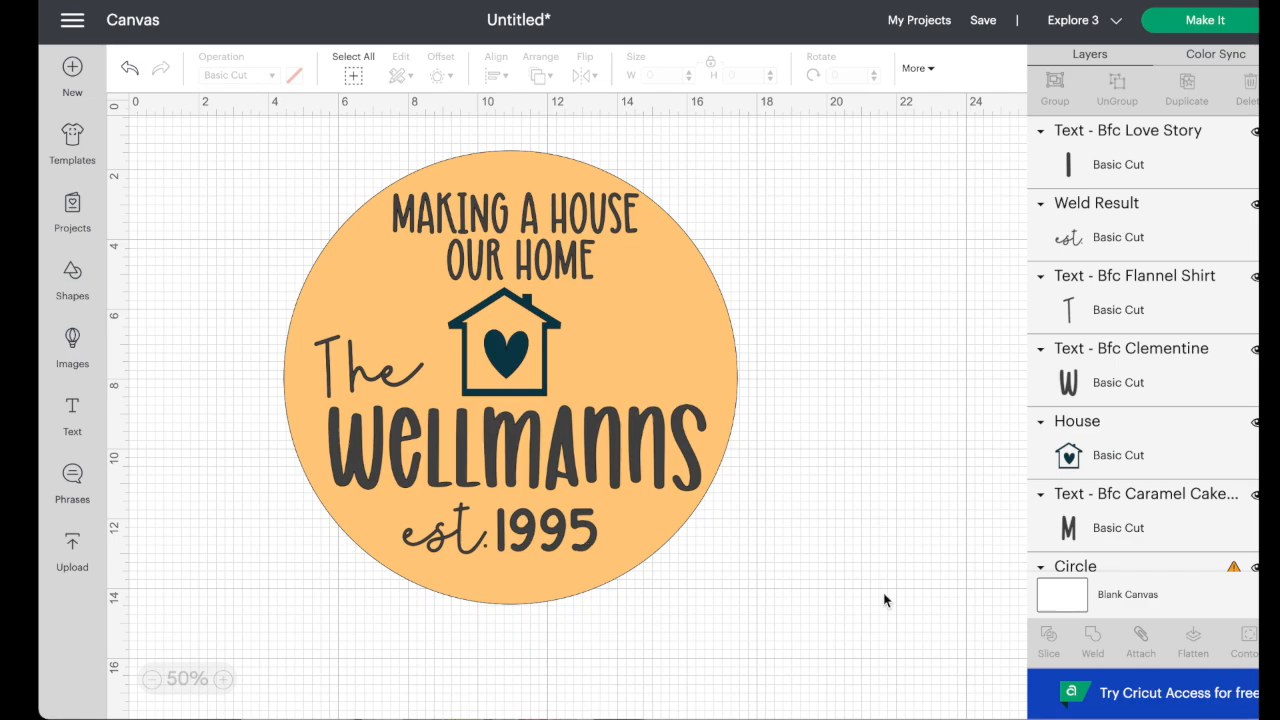
- Hide the circle layer so only the lettering and house are included in the cut
scroll(806, 540, down, 1)
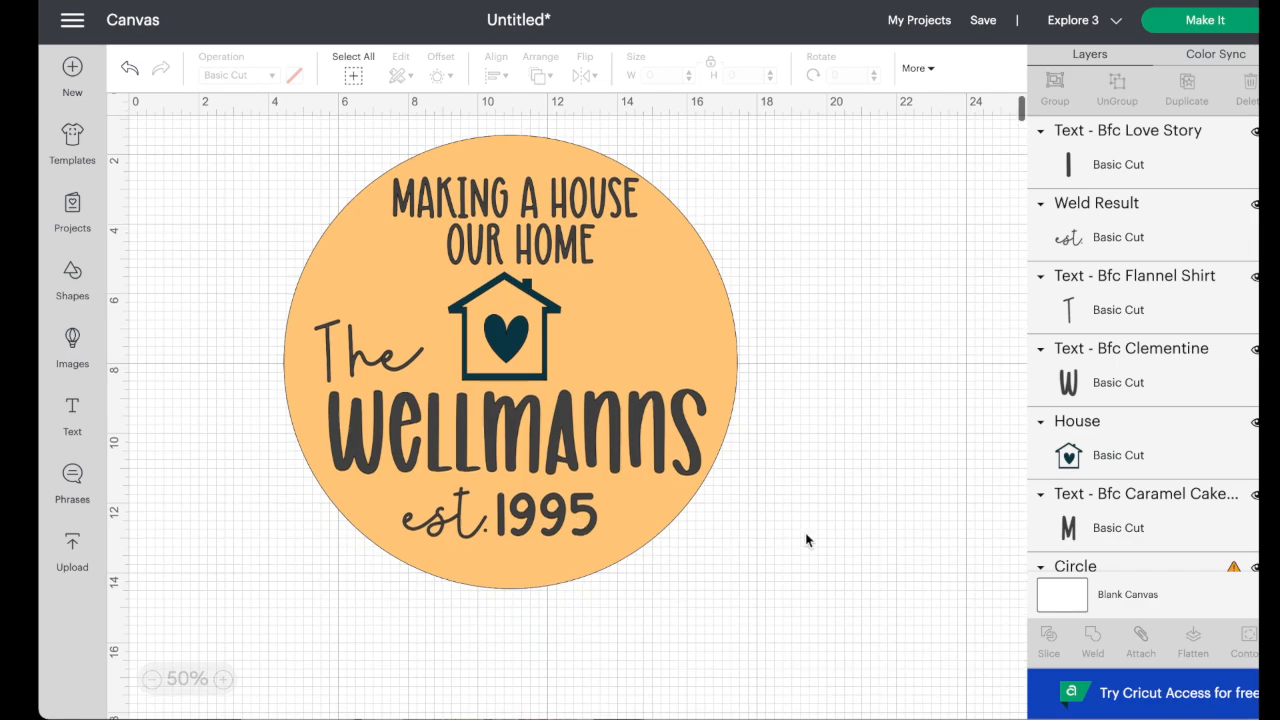
scroll(889, 530, up, 2)
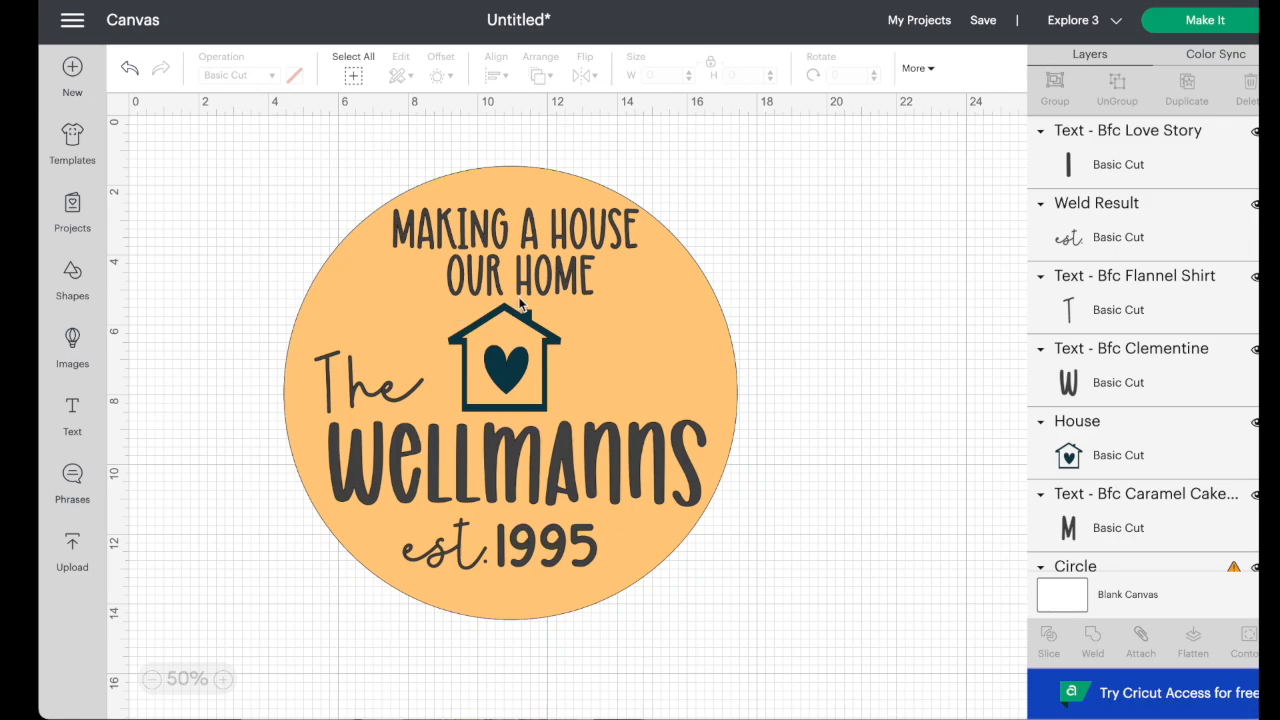
click(731, 386)
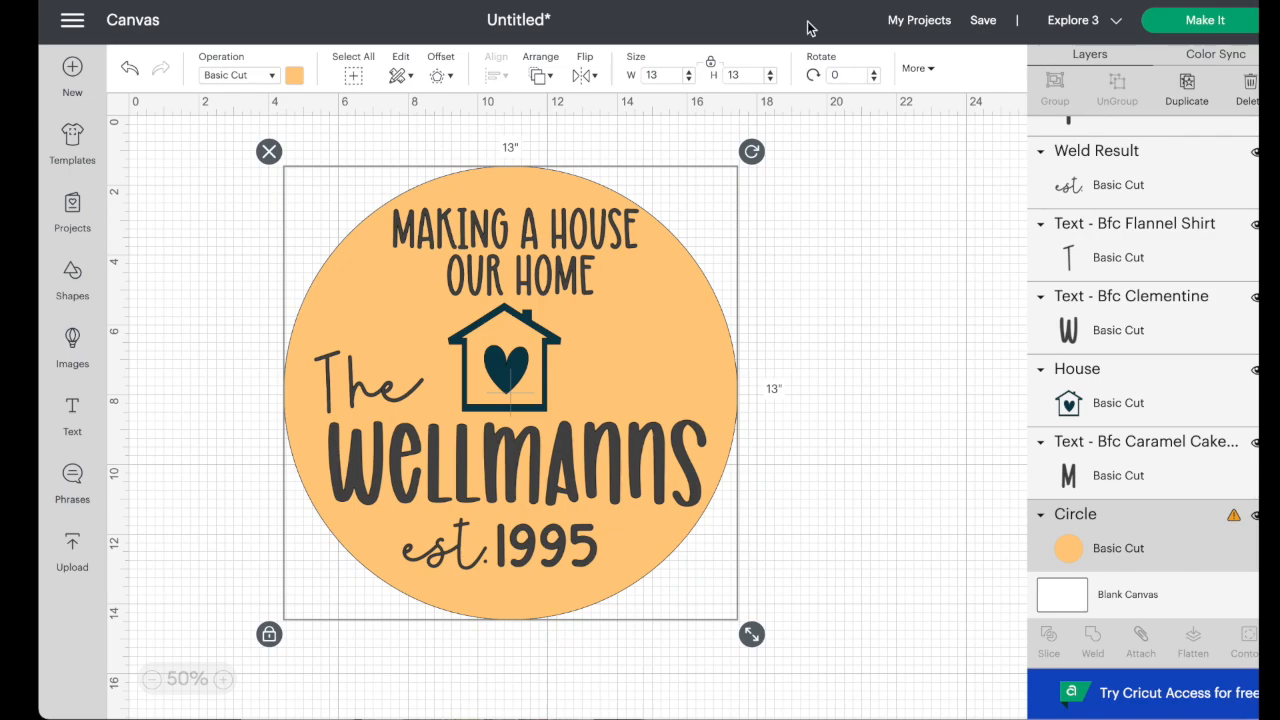
click(1239, 515)
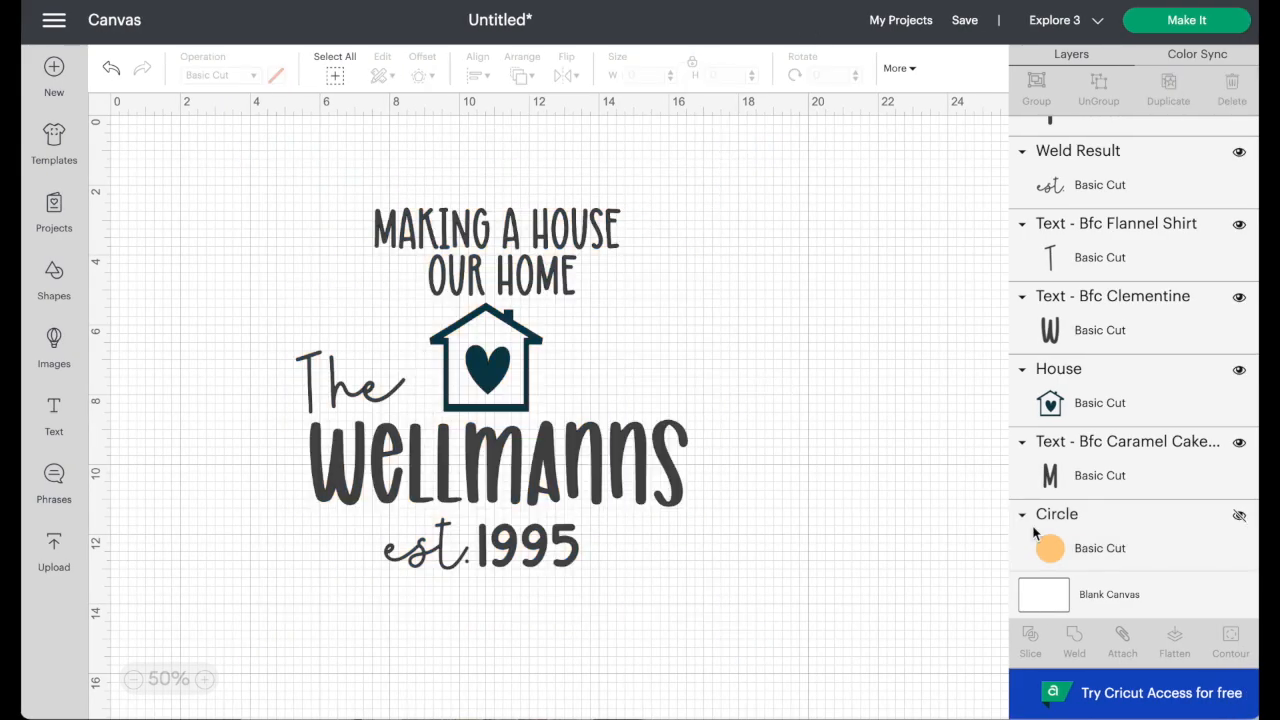
click(1239, 516)
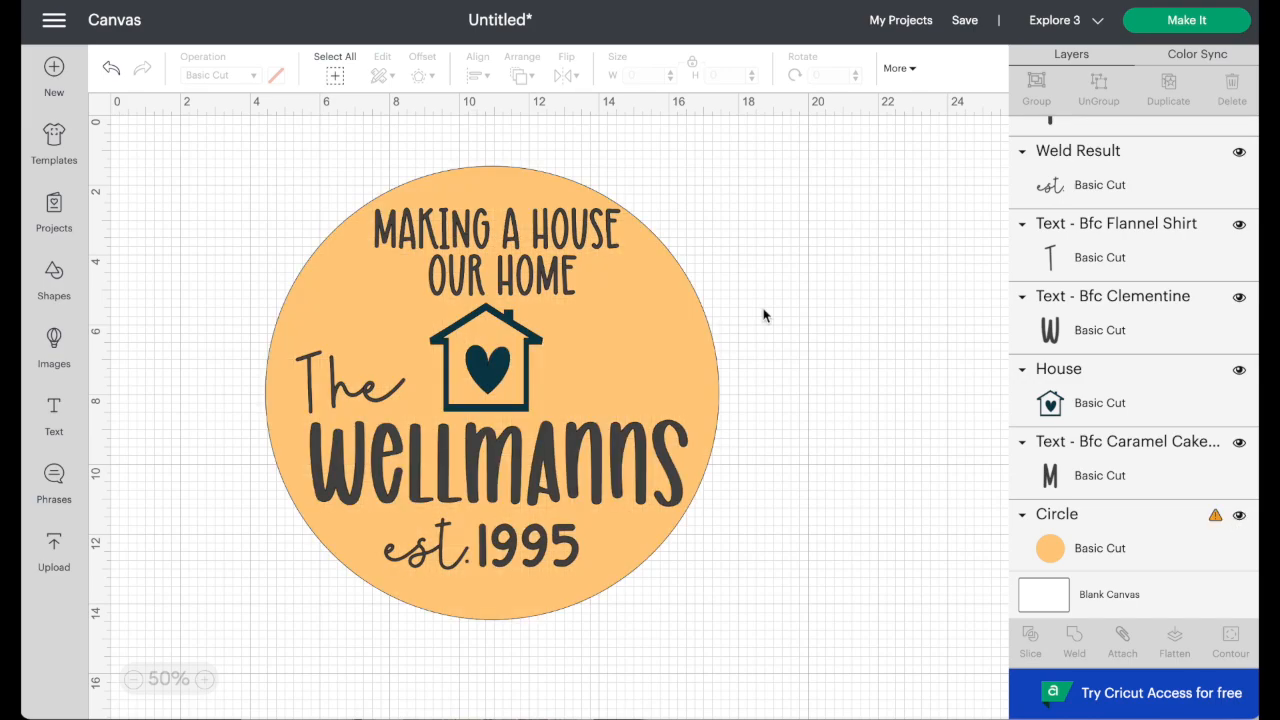
click(1239, 516)
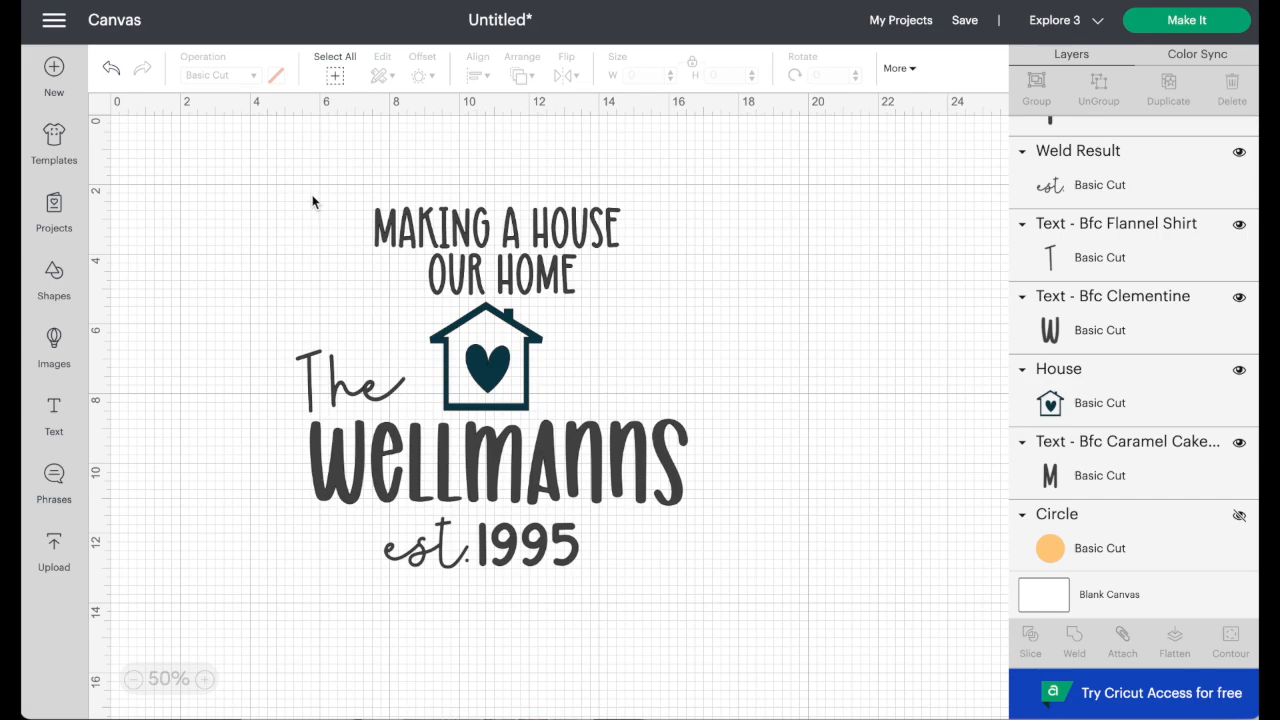
- Attach all the lettering and the house together so they keep their arrangement when cut
scroll(313, 202, down, 1)
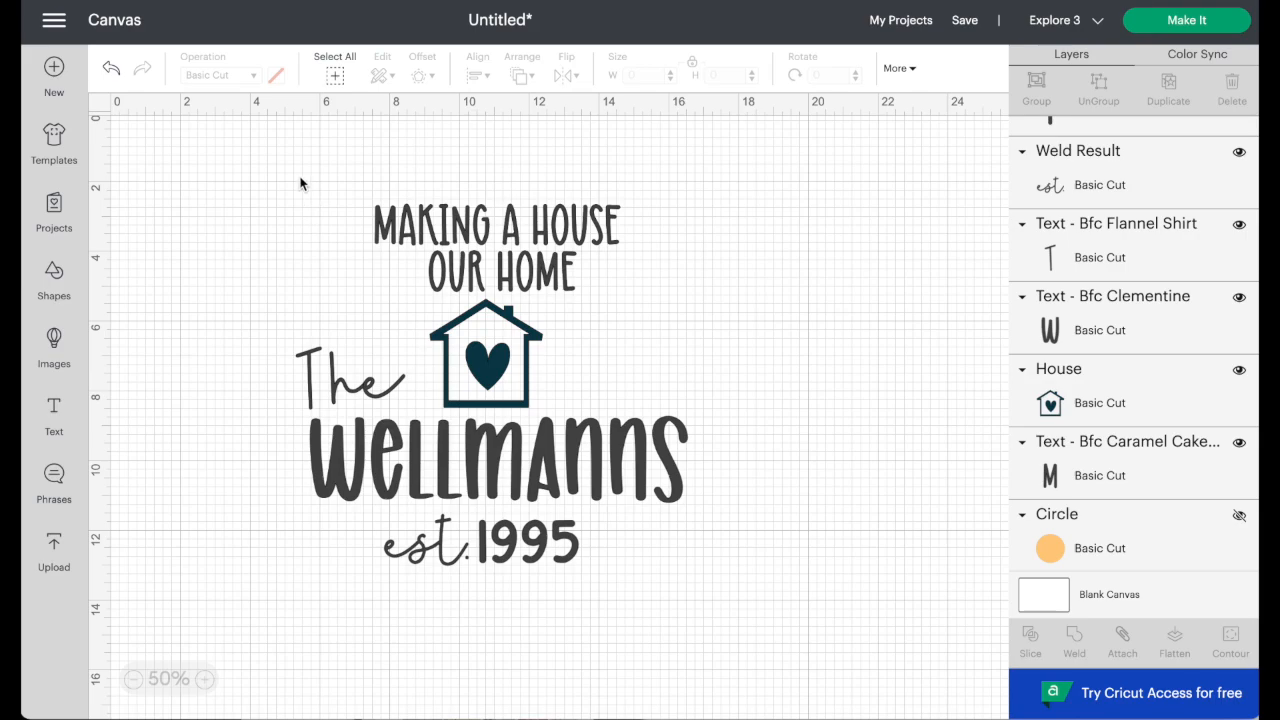
drag(299, 177, 698, 598)
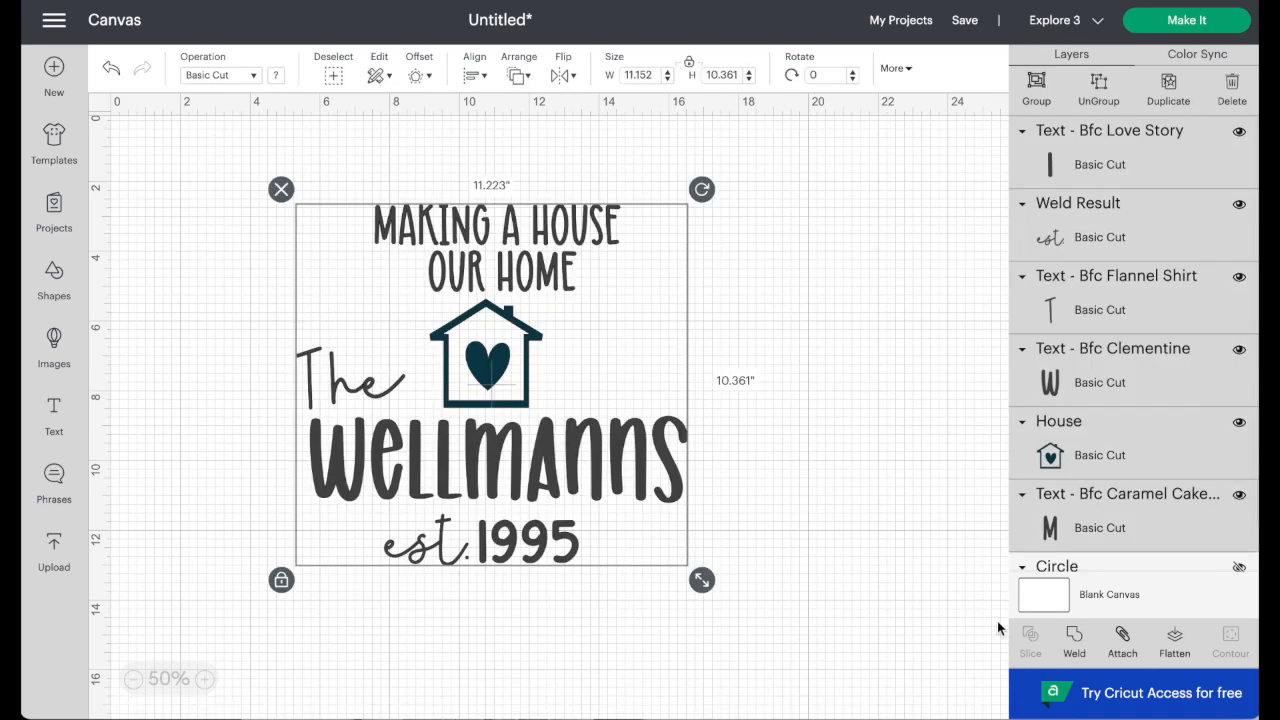
click(1124, 641)
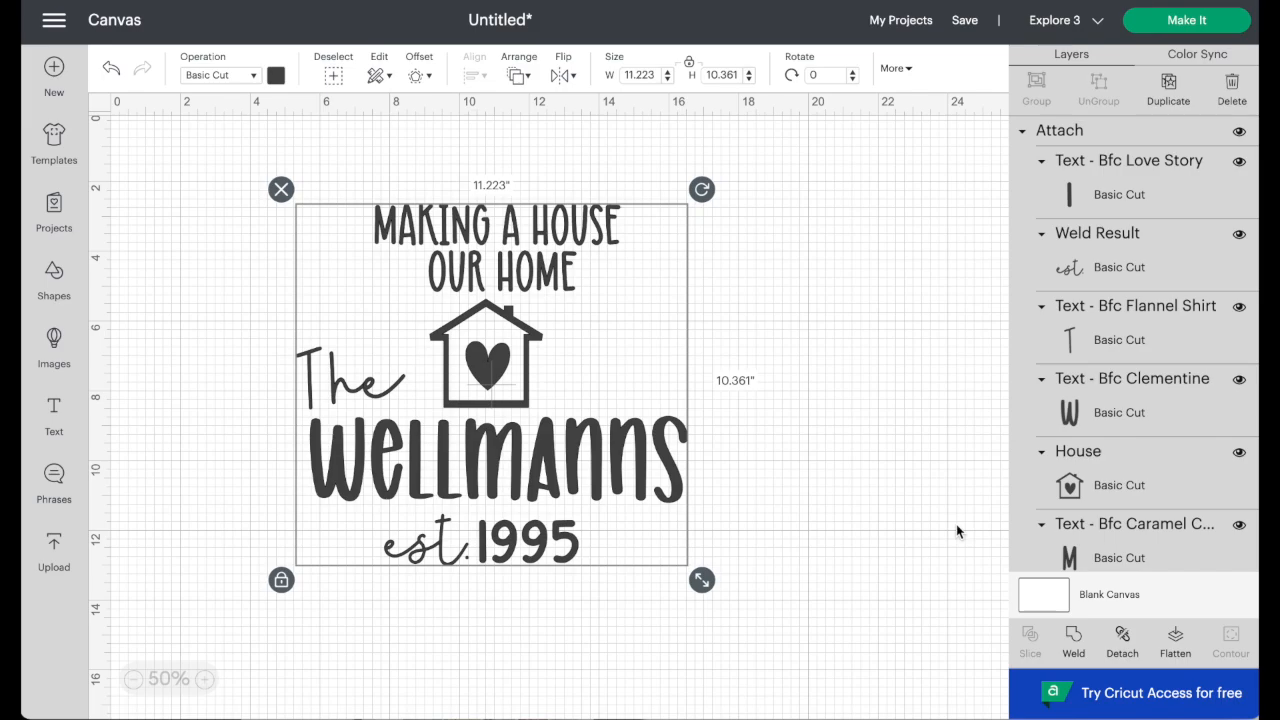
- Send the design to cut preparation and choose to load the material without a mat
scroll(930, 540, right, 1)
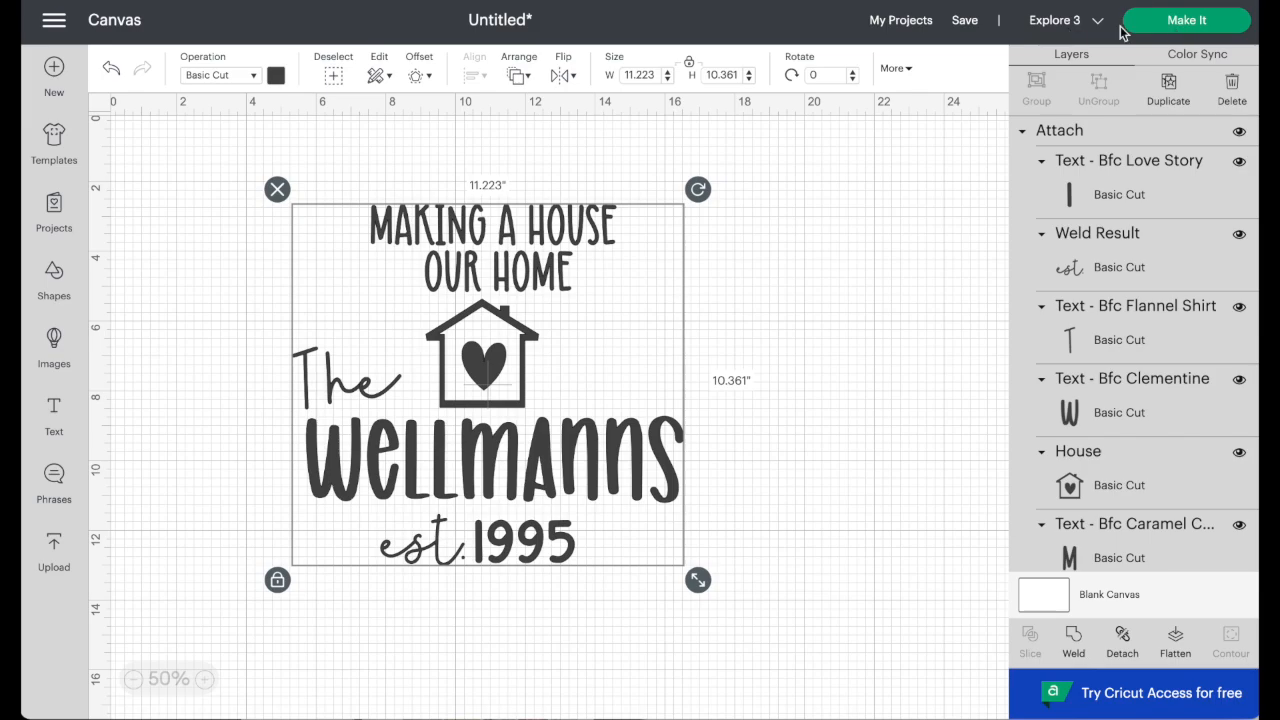
click(1189, 22)
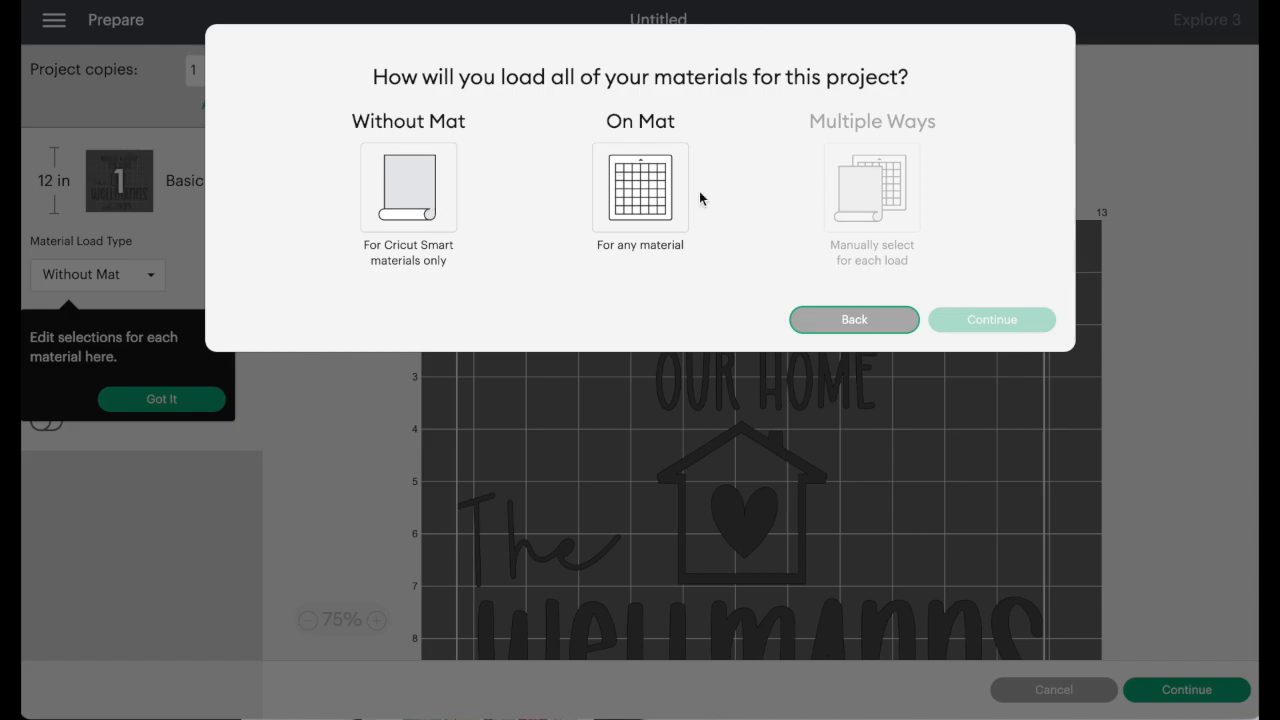
click(412, 190)
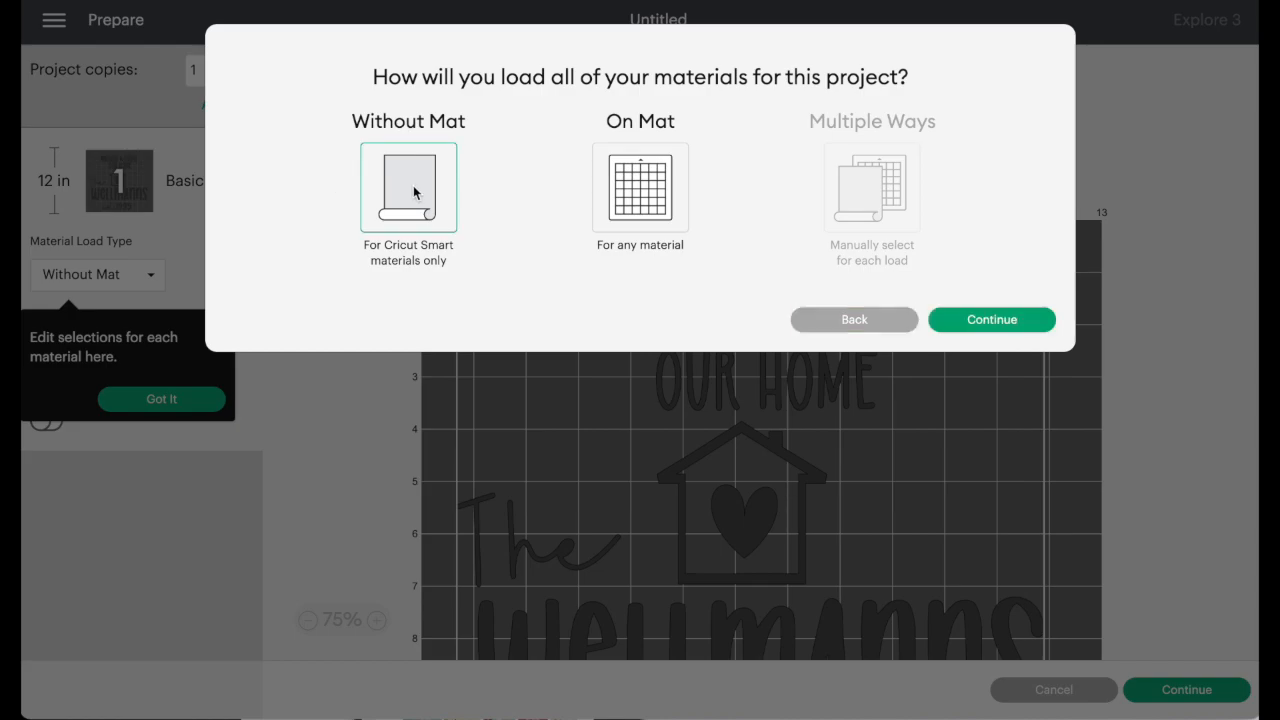
click(972, 318)
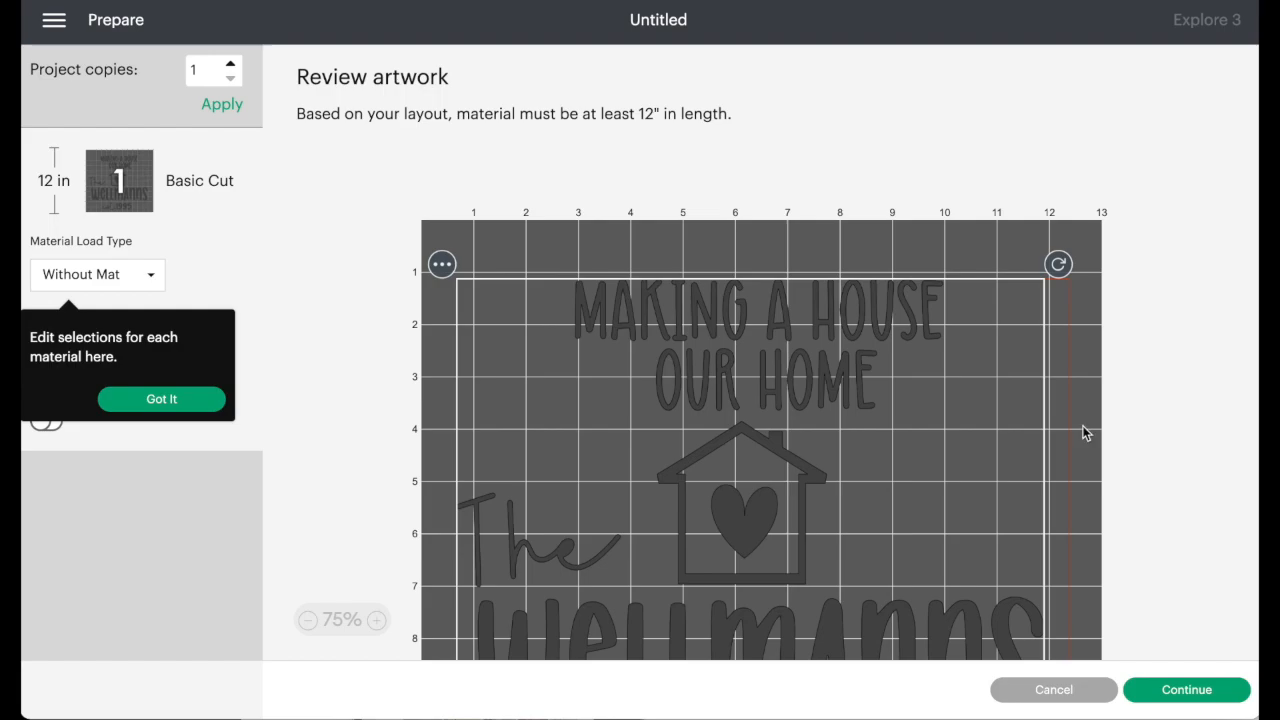
- Review the full artwork layout on the material and continue to the machine connection stage
scroll(1086, 432, down, 1)
scroll(1079, 430, down, 3)
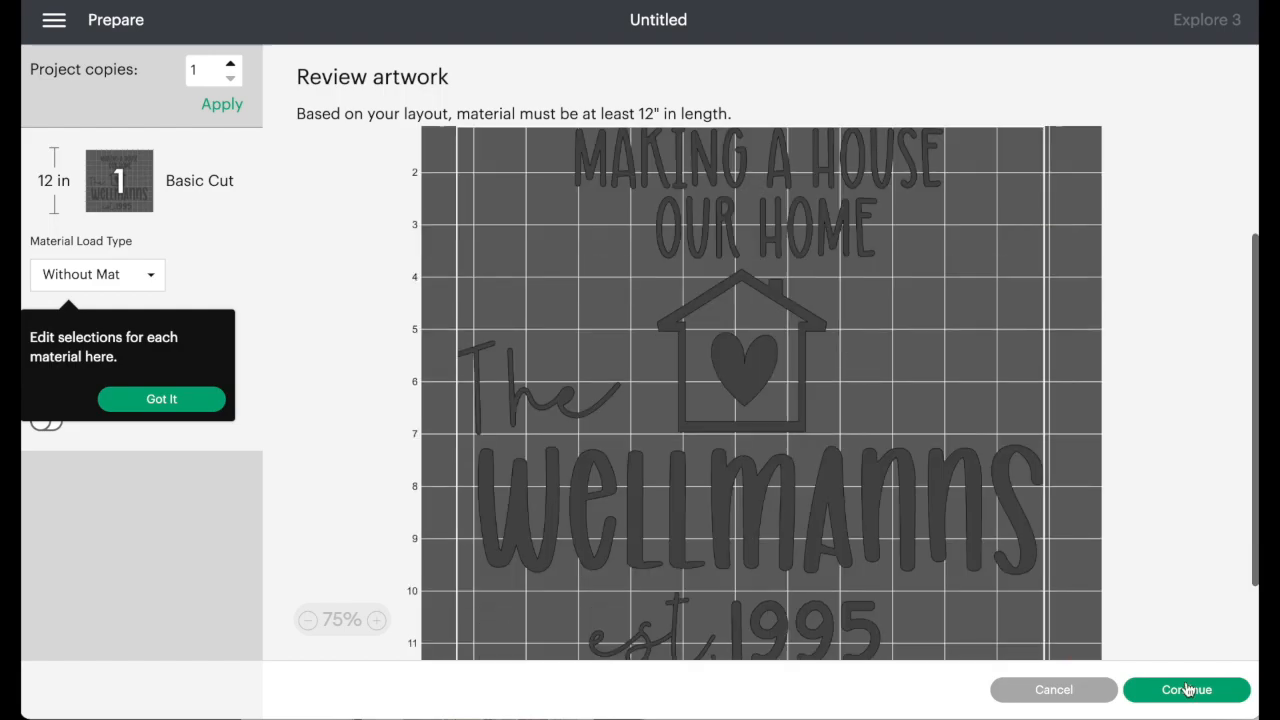
scroll(993, 540, down, 2)
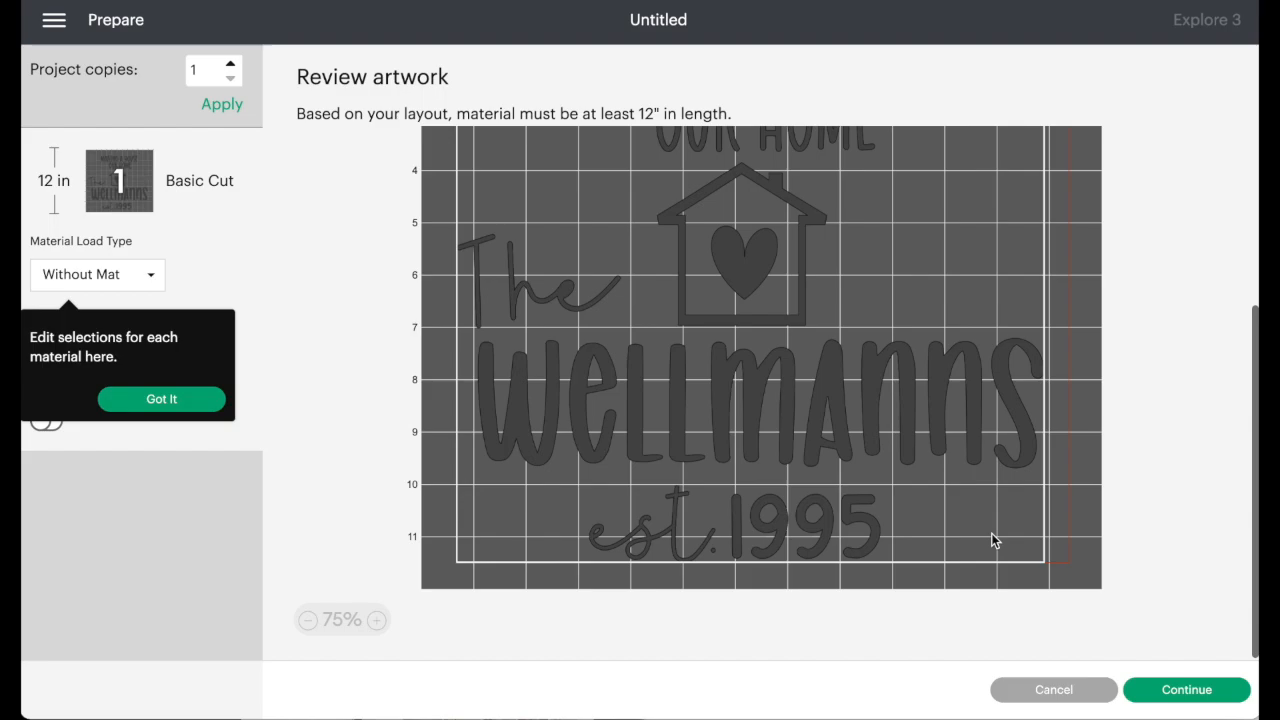
click(1184, 692)
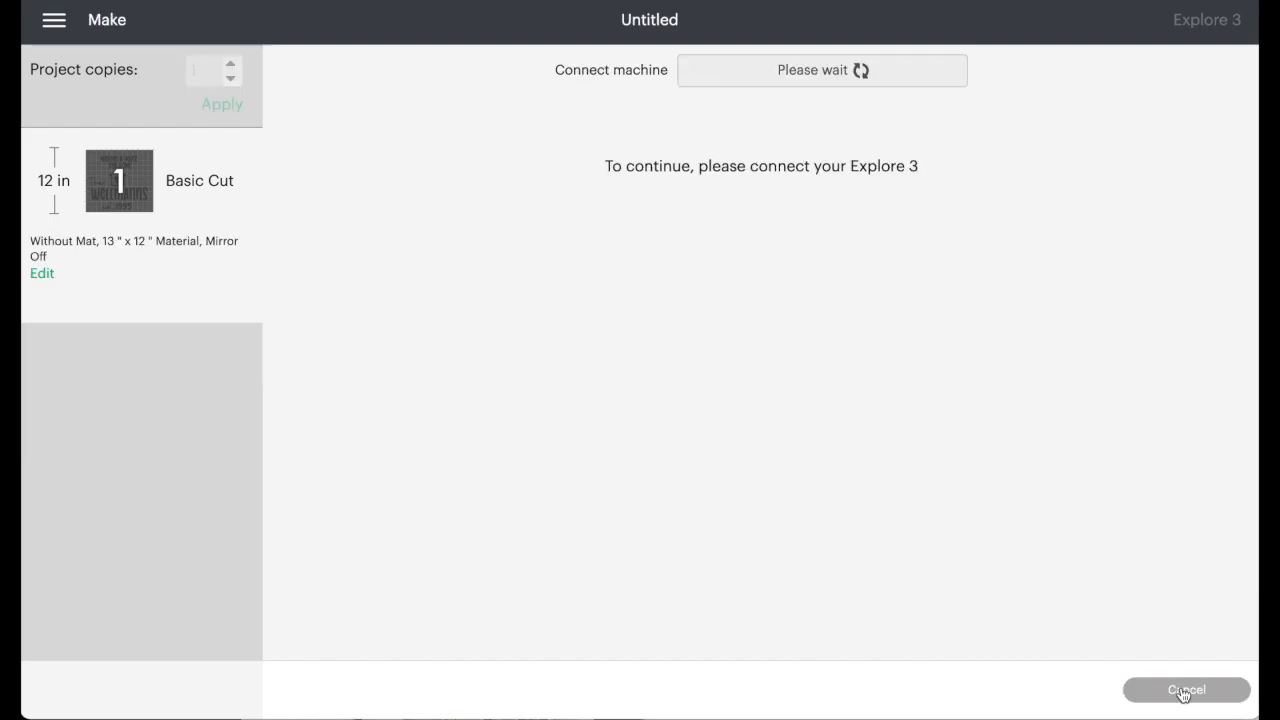